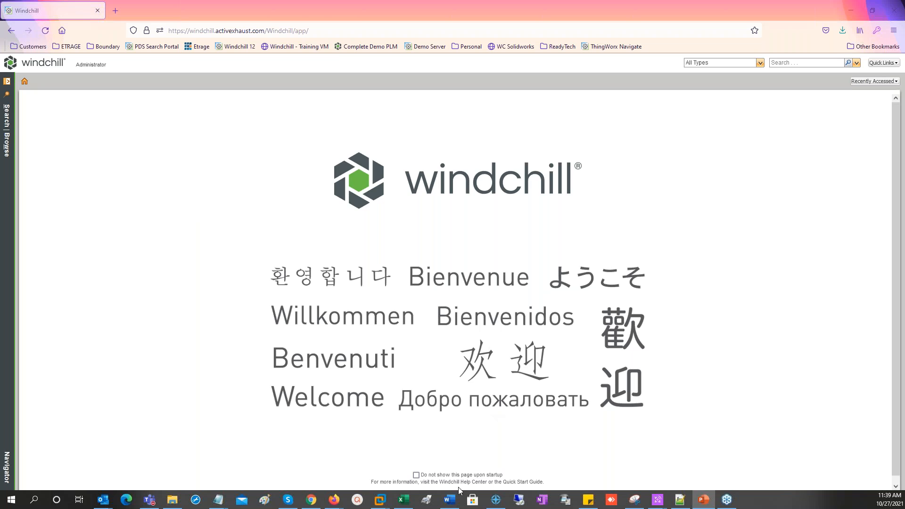
# Step: Switch to the Word demo document and review its flowchart from creating a document to END, then return to Windchill
pyautogui.click(450, 500)
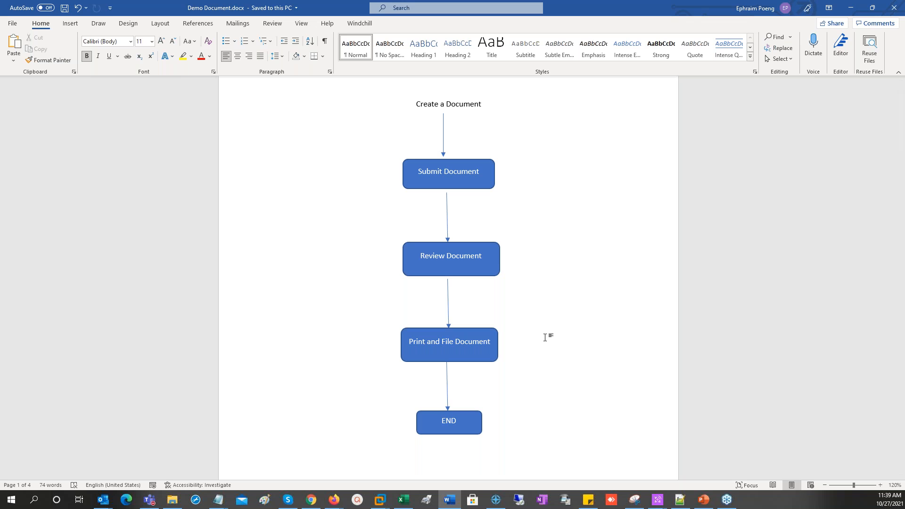
pyautogui.moveTo(903, 133); pyautogui.dragTo(902, 133)
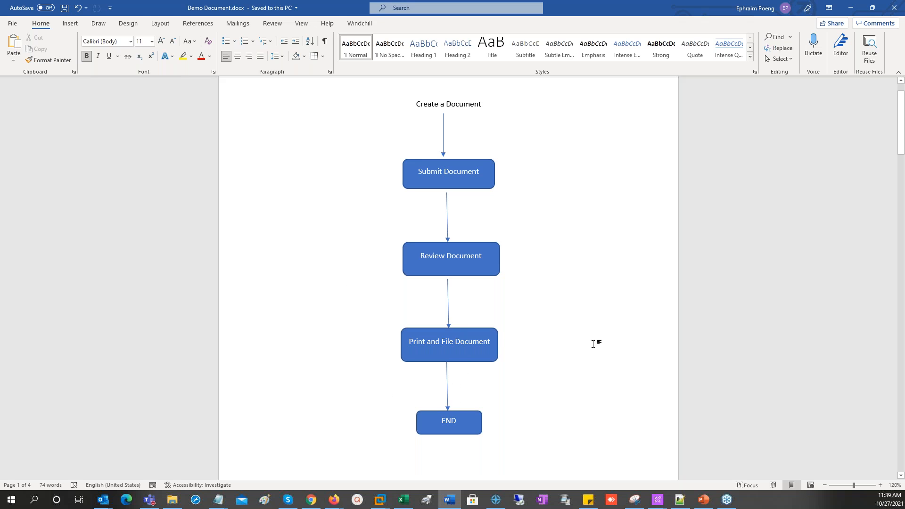
pyautogui.click(851, 8)
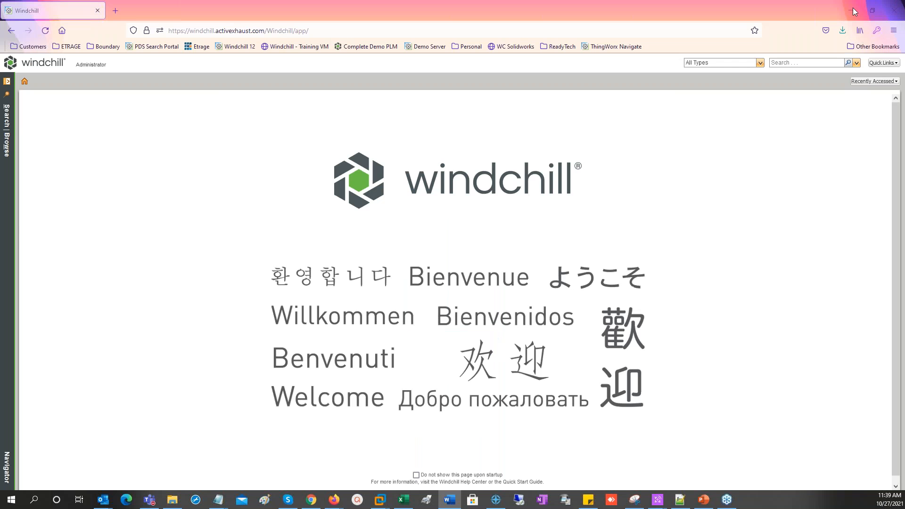
# Step: Go to Workflow Template Administration in the ptc organization's utilities and start a new workflow template
pyautogui.click(11, 150)
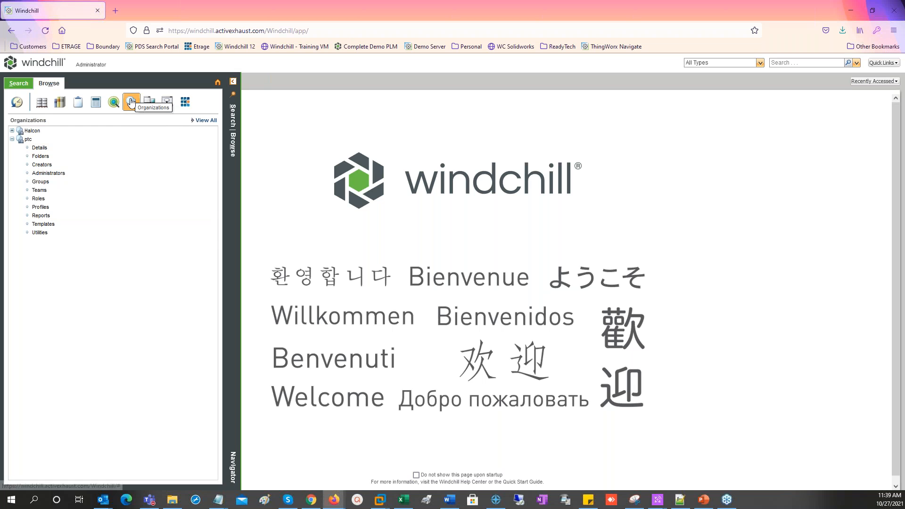
pyautogui.click(43, 233)
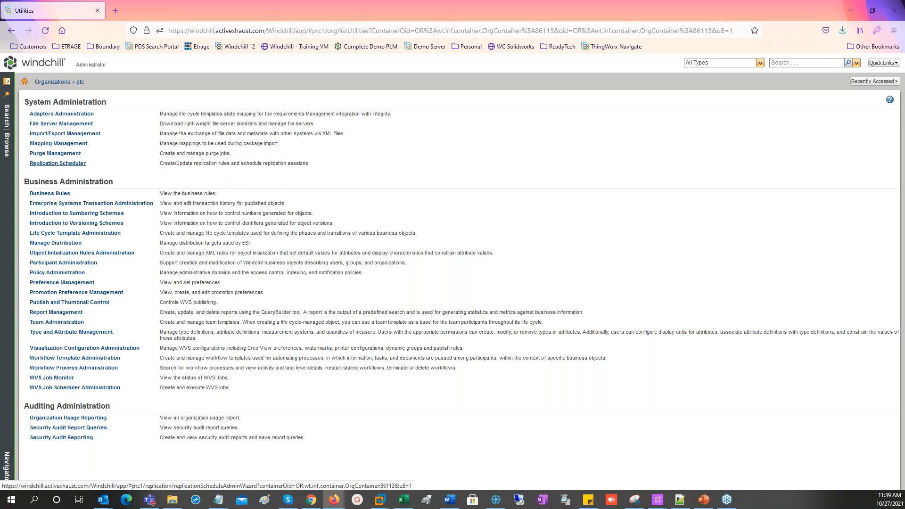
pyautogui.click(90, 359)
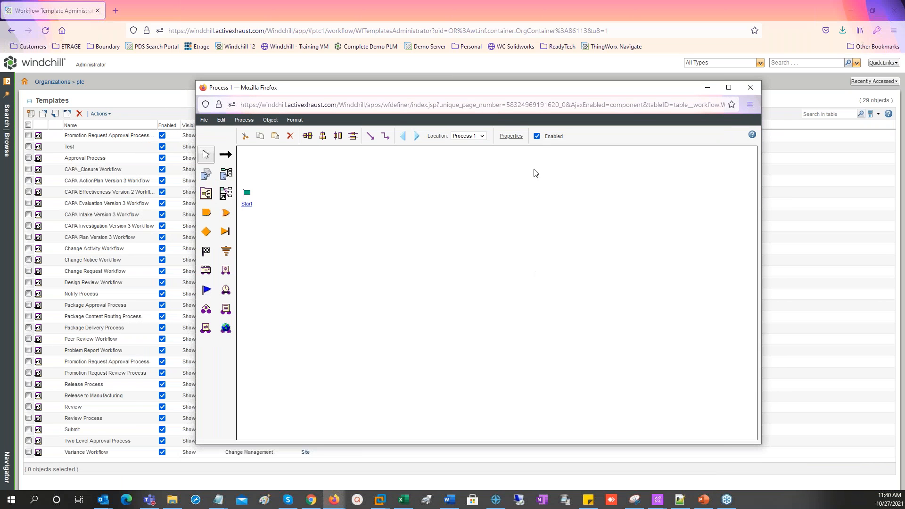
# Step: Move the Start node further down the canvas and place three activities in a row after it
pyautogui.click(248, 197)
pyautogui.moveTo(248, 197); pyautogui.dragTo(255, 273)
pyautogui.click(206, 175)
pyautogui.click(359, 278)
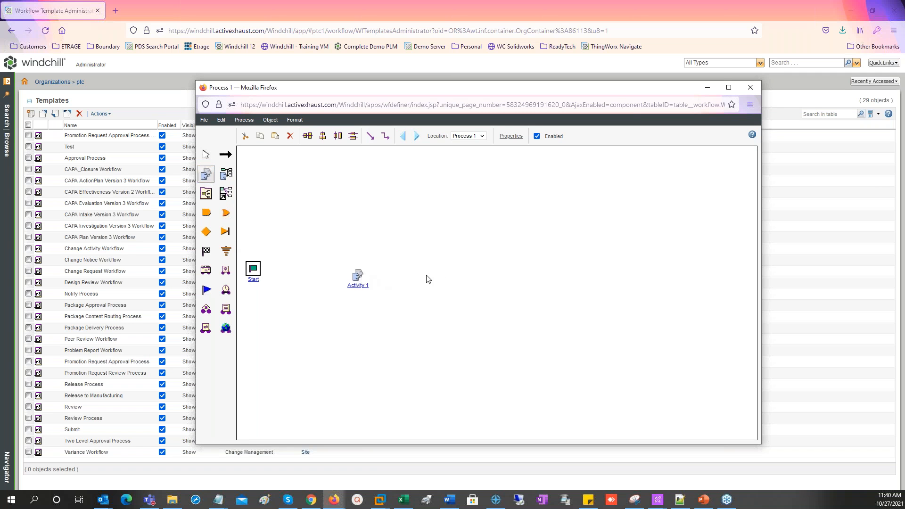
pyautogui.click(485, 277)
pyautogui.click(601, 277)
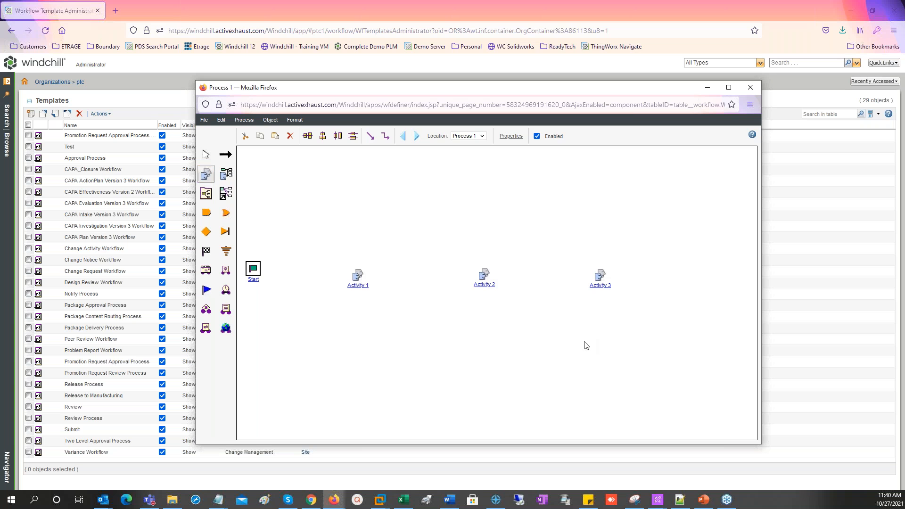
# Step: Add an End node after the third activity and save the workflow template
pyautogui.click(207, 252)
pyautogui.click(714, 280)
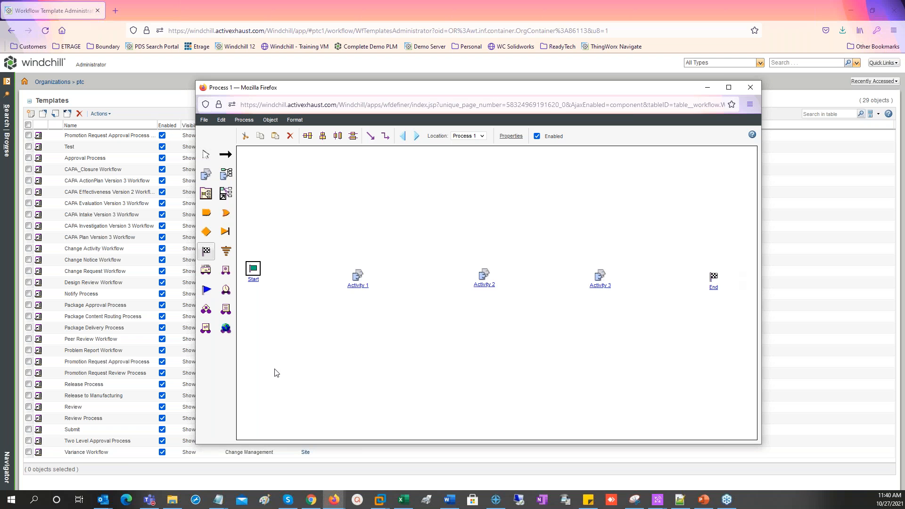
pyautogui.click(210, 123)
pyautogui.click(215, 132)
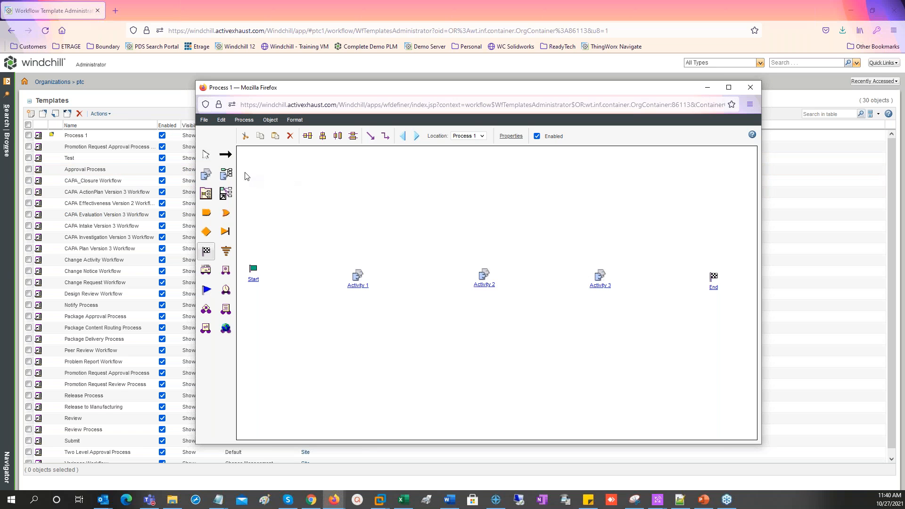
# Step: Link the Start node, the three activities and the End node in sequence
pyautogui.click(226, 156)
pyautogui.moveTo(254, 273); pyautogui.dragTo(717, 282)
pyautogui.click(204, 120)
pyautogui.click(209, 154)
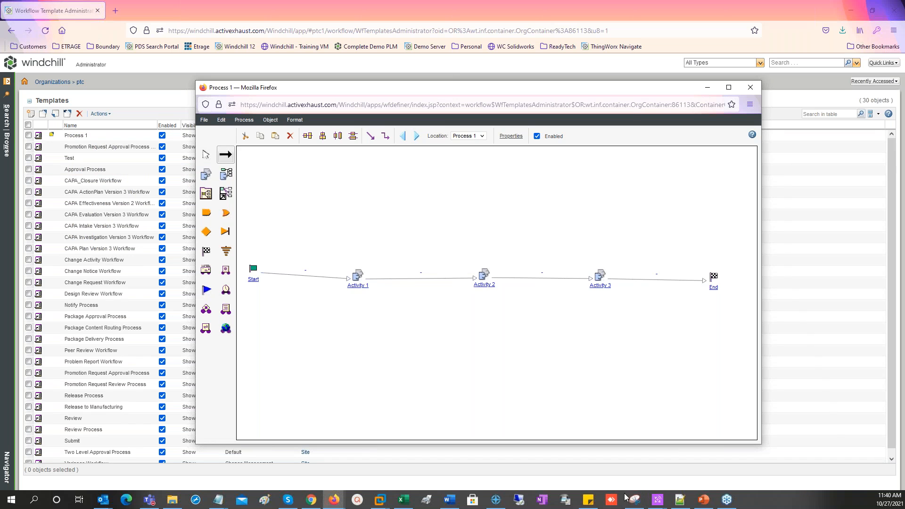
# Step: Bring up the Word flowchart document and move its window clear of the workflow editor
pyautogui.click(449, 500)
pyautogui.moveTo(630, 11); pyautogui.dragTo(111, 26)
pyautogui.click(123, 26)
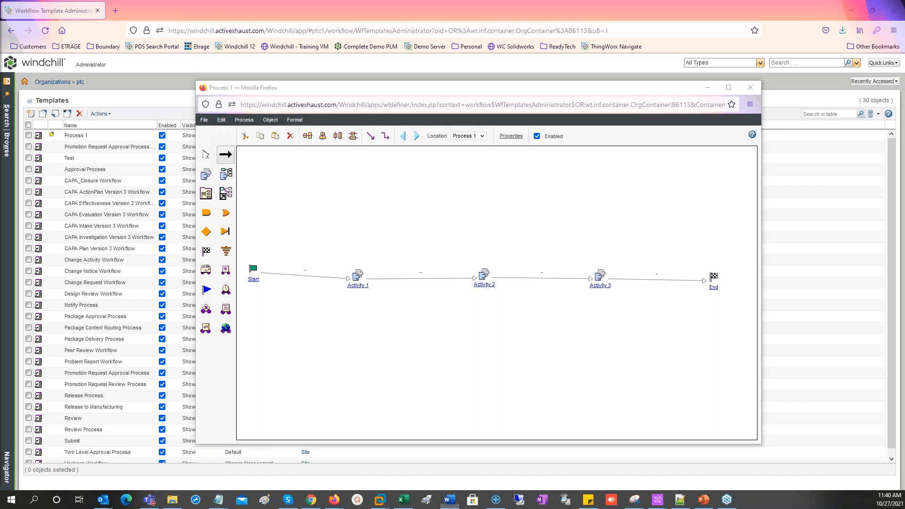
pyautogui.click(450, 500)
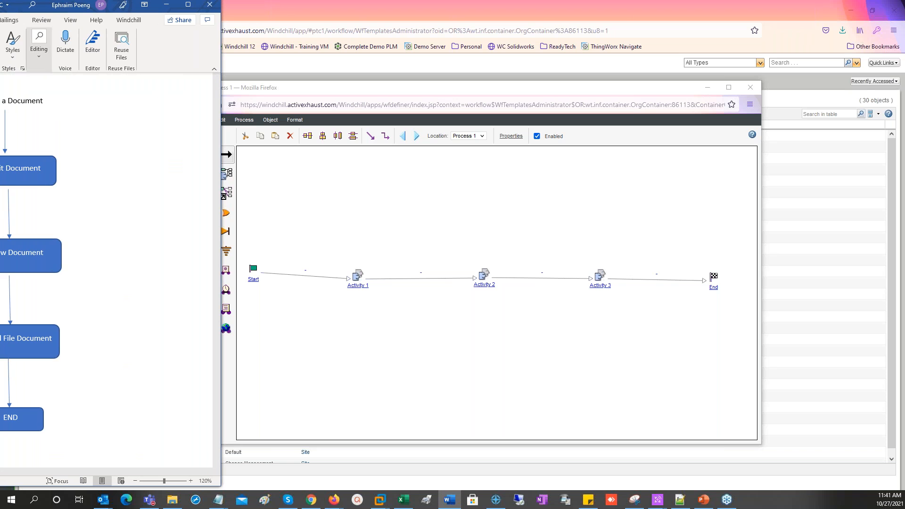
pyautogui.moveTo(45, 7); pyautogui.dragTo(0, 7)
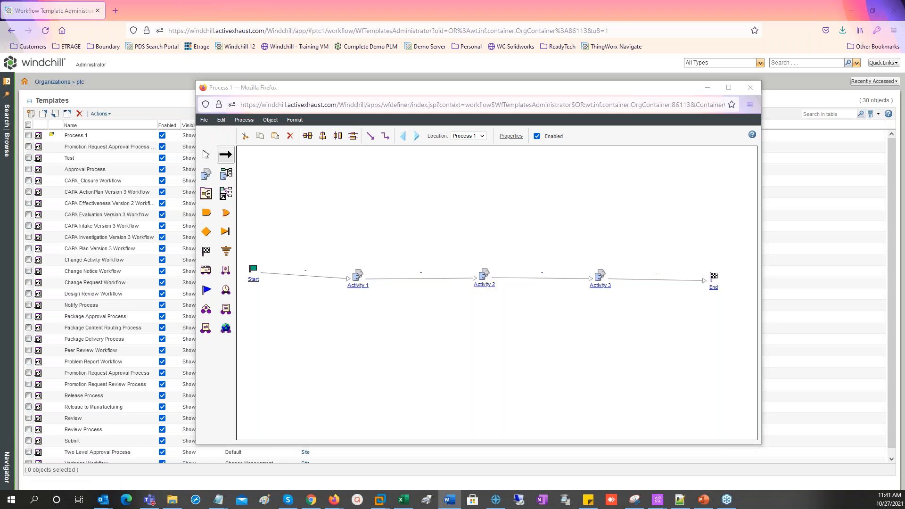
# Step: Open the first activity's properties and rename it "Submit Document"
pyautogui.doubleClick(358, 283)
pyautogui.click(351, 230)
pyautogui.hotkey('ctrl', 'a')
pyautogui.write('Submit Document')
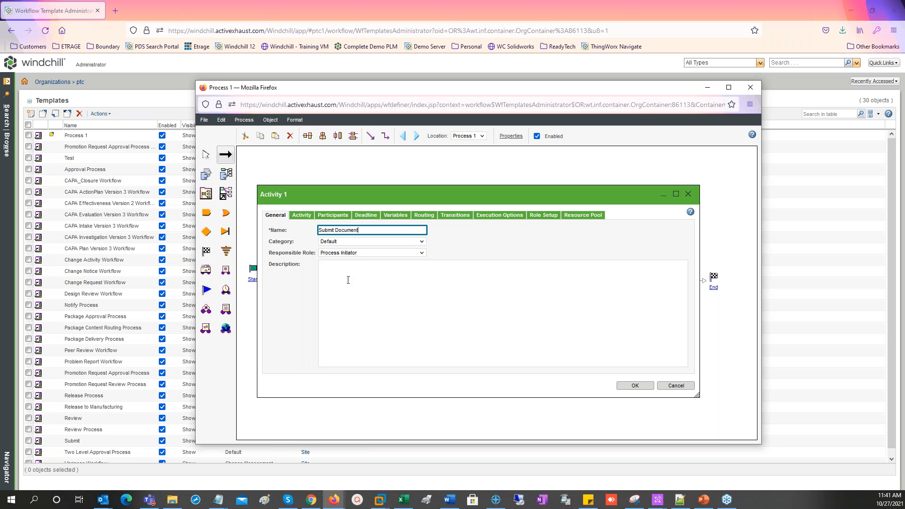
pyautogui.click(477, 266)
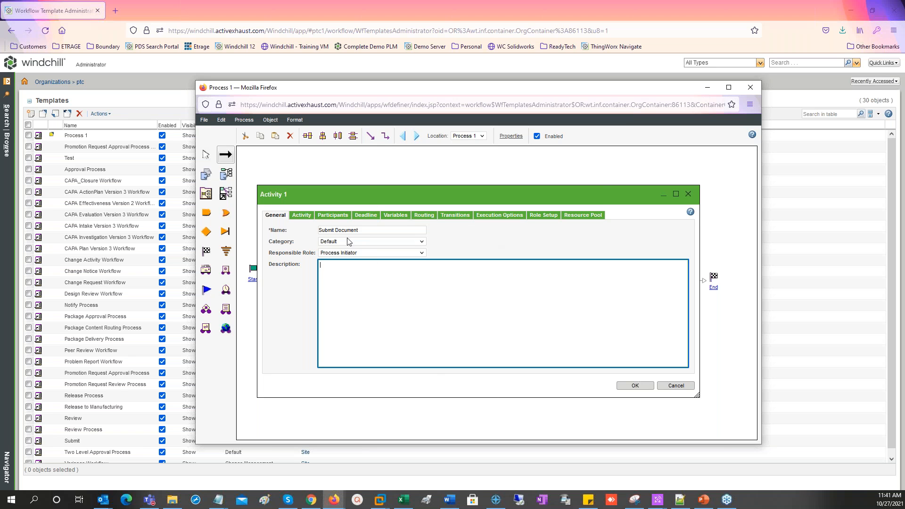
# Step: Write numbered instructions for the activity, beginning with "1. Create"
pyautogui.click(301, 218)
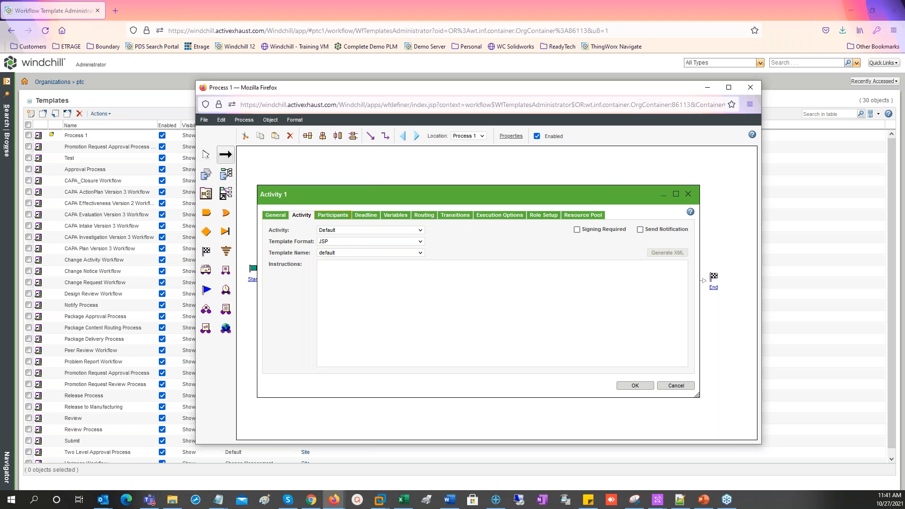
pyautogui.click(337, 274)
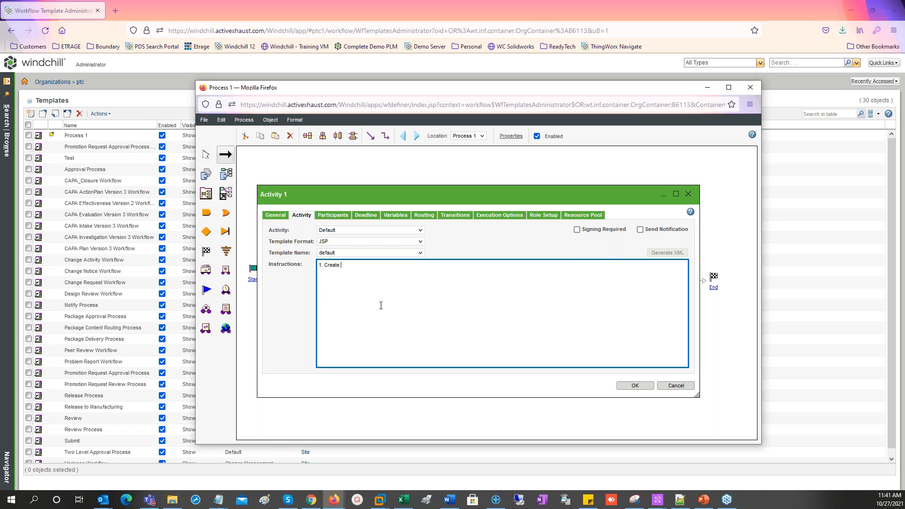
pyautogui.press('BackSpace')
pyautogui.press('BackSpace')
pyautogui.press('BackSpace')
pyautogui.press('BackSpace')
pyautogui.write('ument')
# Step: Add the Author role to the activity's participants
pyautogui.click(339, 216)
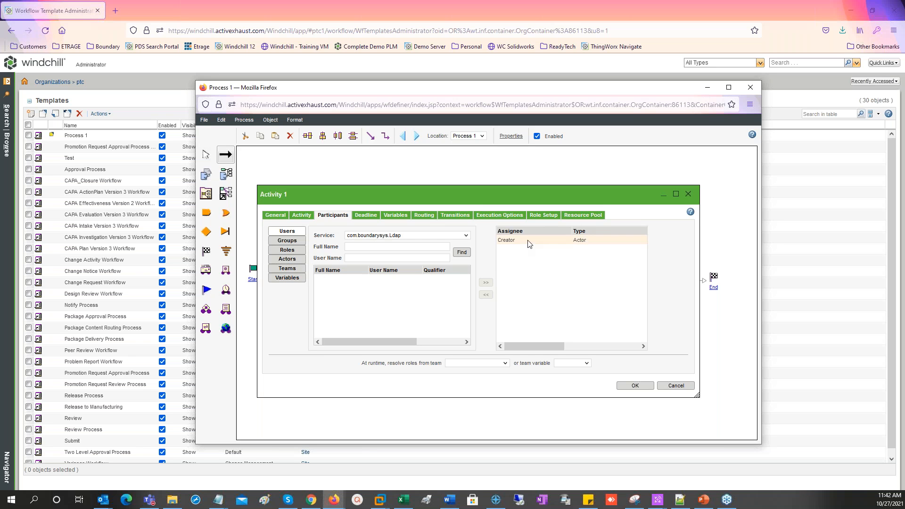
pyautogui.click(575, 238)
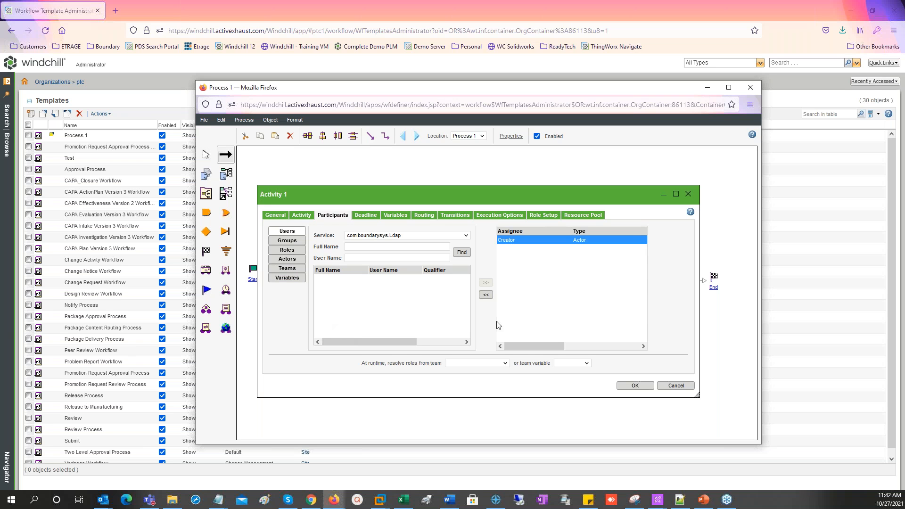
pyautogui.click(290, 252)
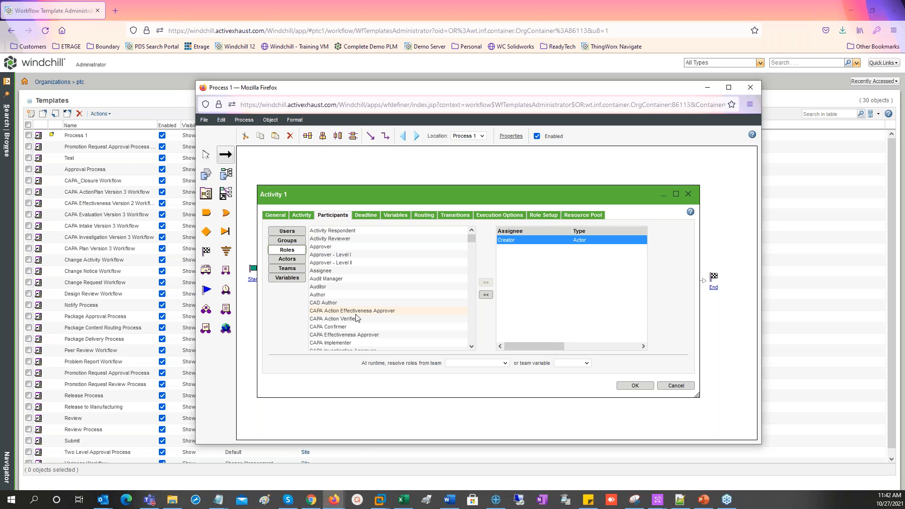
pyautogui.click(333, 247)
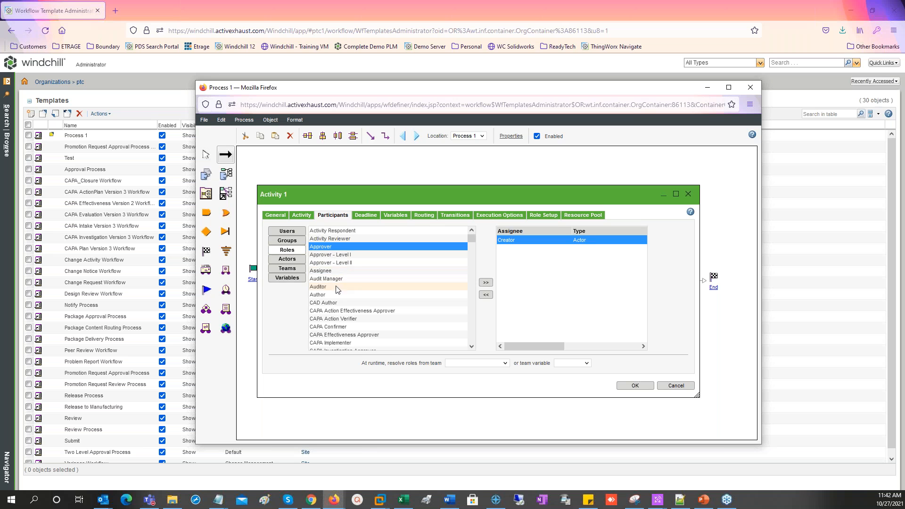
pyautogui.click(335, 287)
pyautogui.click(335, 295)
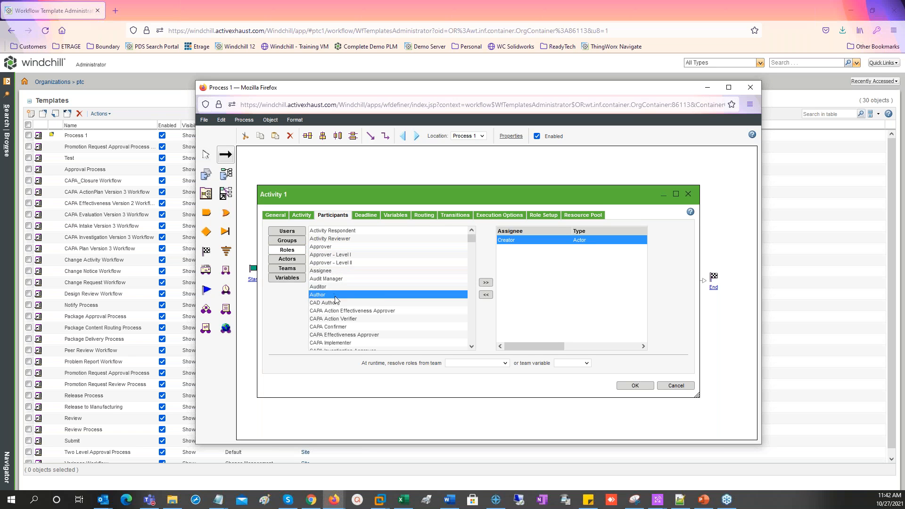
pyautogui.click(487, 285)
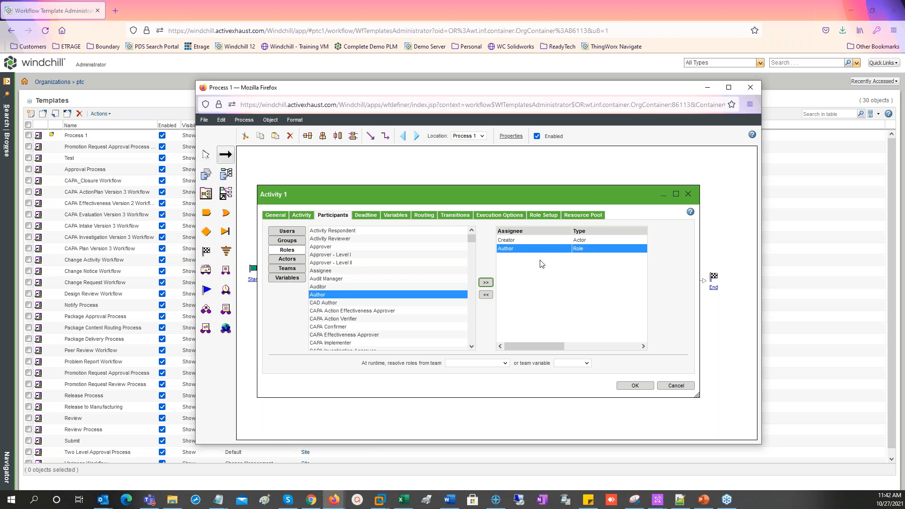
# Step: Mark the Author role as required, trying the All option and the Number option
pyautogui.moveTo(538, 348); pyautogui.dragTo(583, 350)
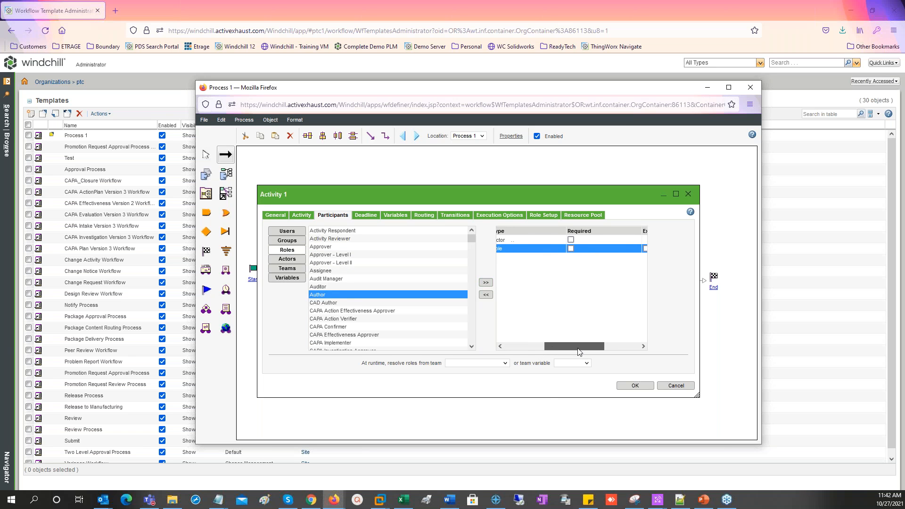
pyautogui.click(564, 248)
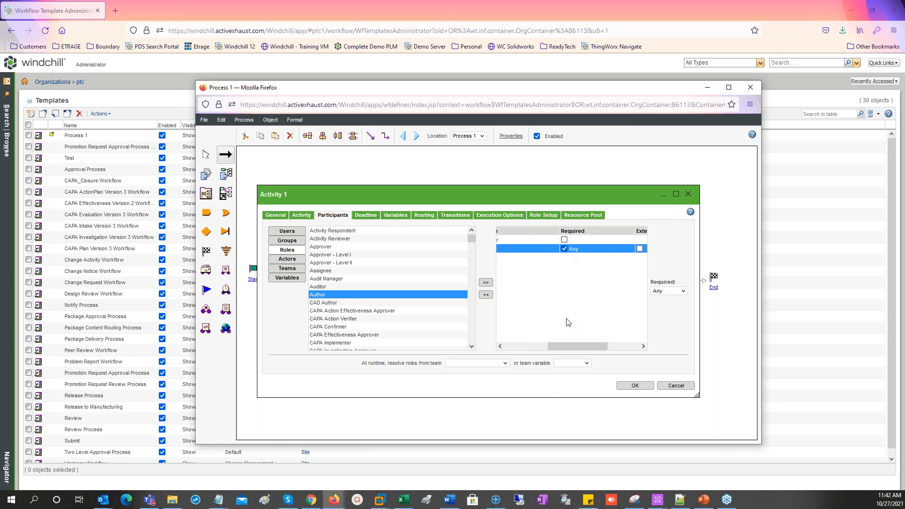
pyautogui.click(681, 292)
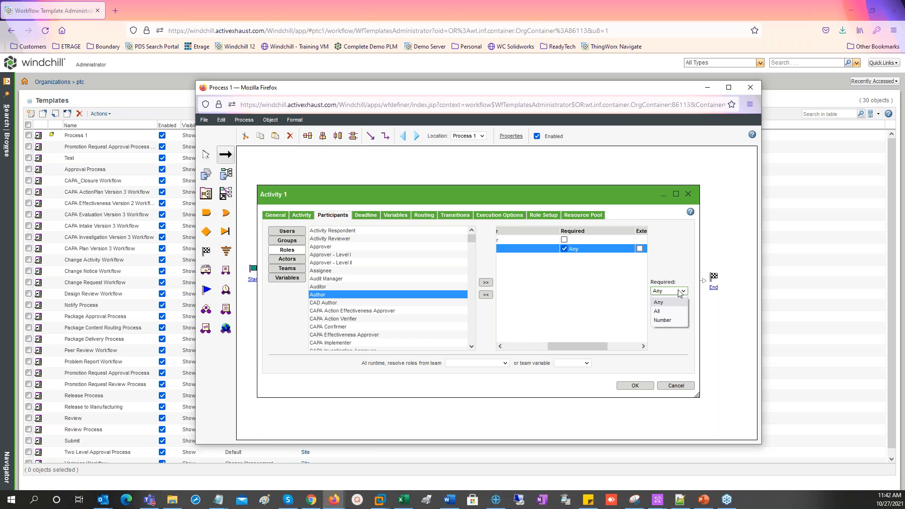
pyautogui.click(669, 312)
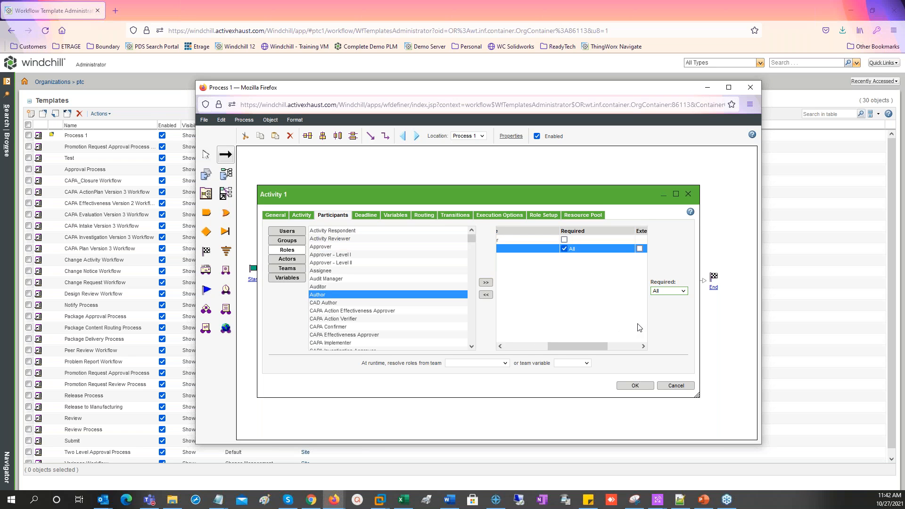
pyautogui.click(677, 292)
pyautogui.click(677, 322)
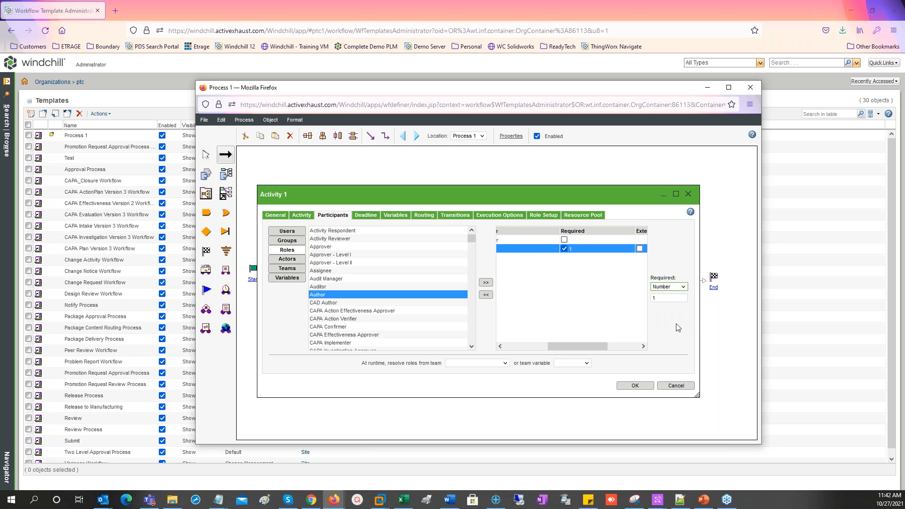
pyautogui.click(657, 299)
# Step: Remove the Author role from the activity's assignees
pyautogui.click(486, 296)
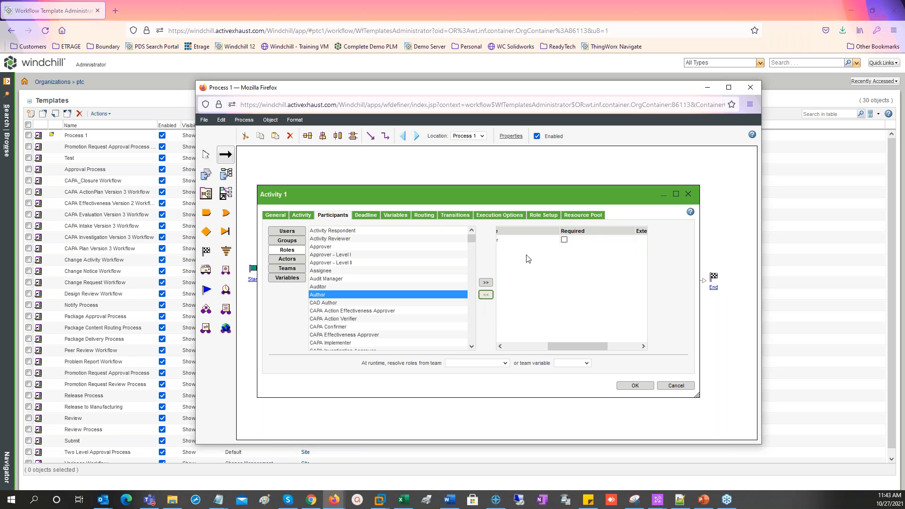
pyautogui.moveTo(554, 347); pyautogui.dragTo(509, 348)
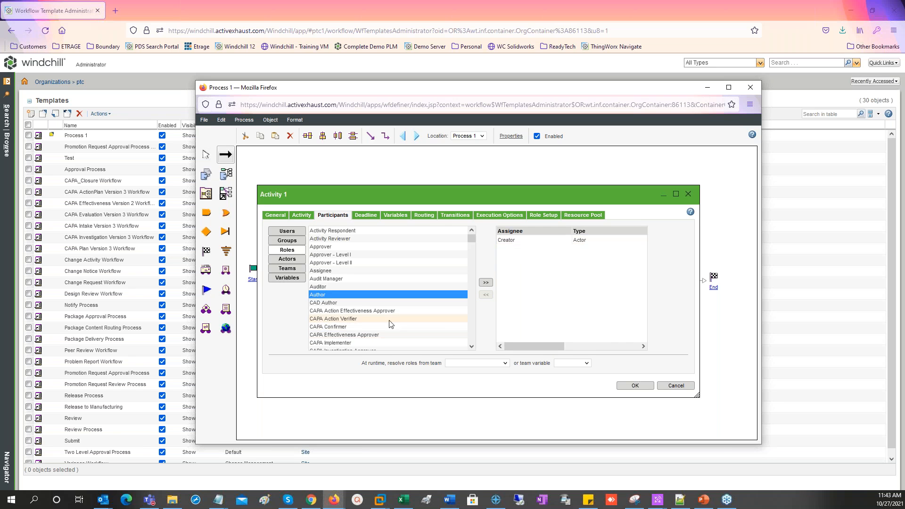
# Step: Examine the activity's deadline options, switching overdue notification of selected roles on and off, and view its role setup
pyautogui.click(369, 216)
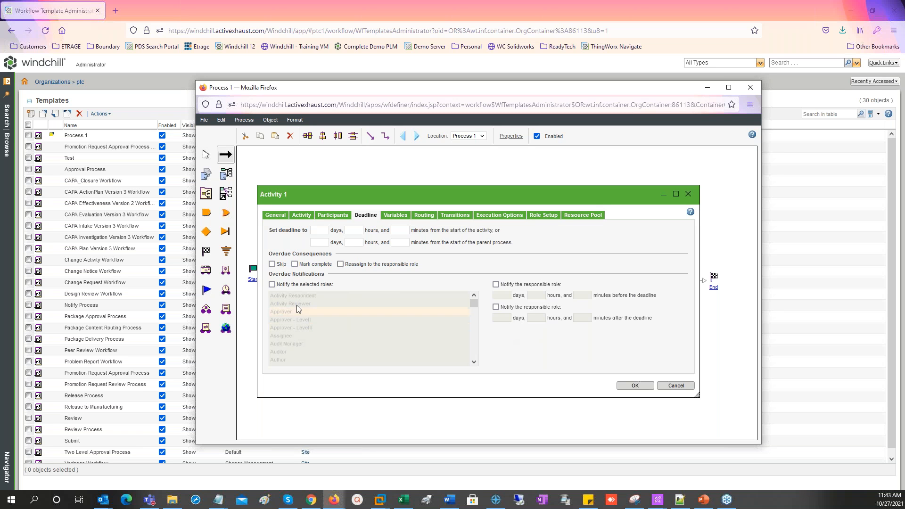
pyautogui.click(276, 285)
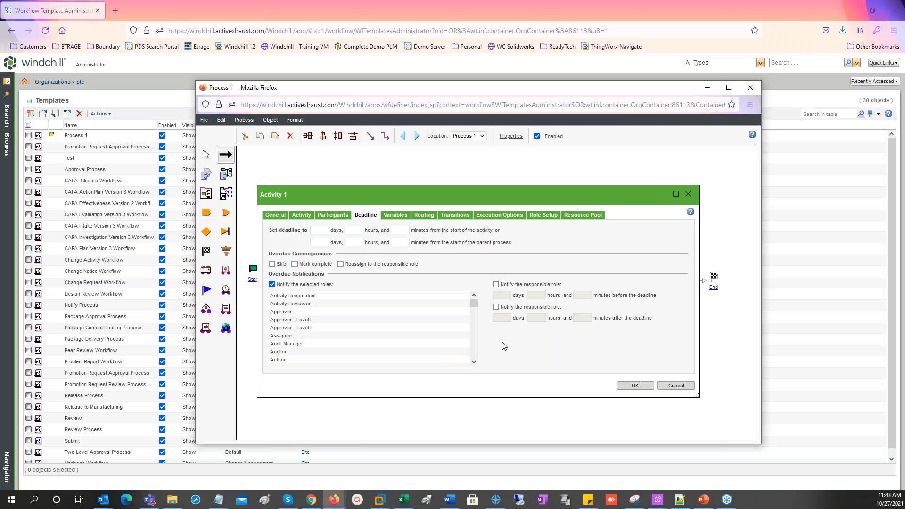
pyautogui.click(273, 285)
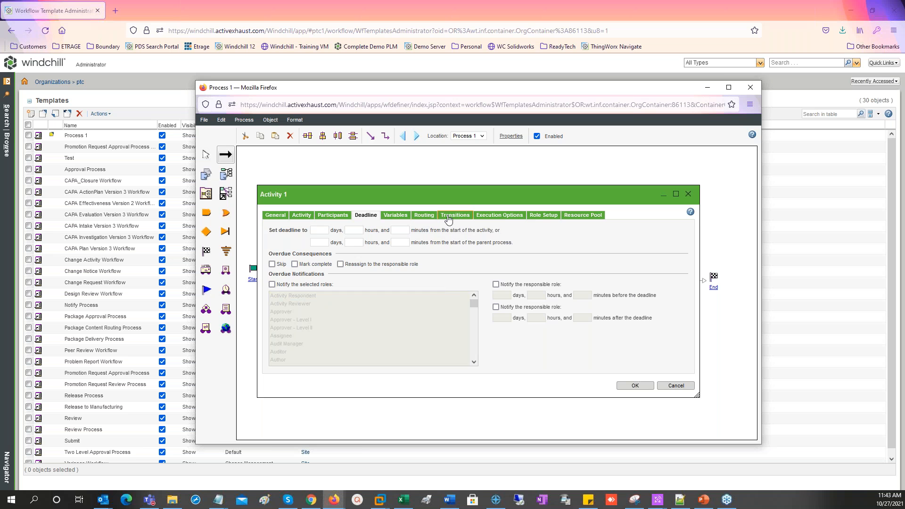
pyautogui.click(543, 216)
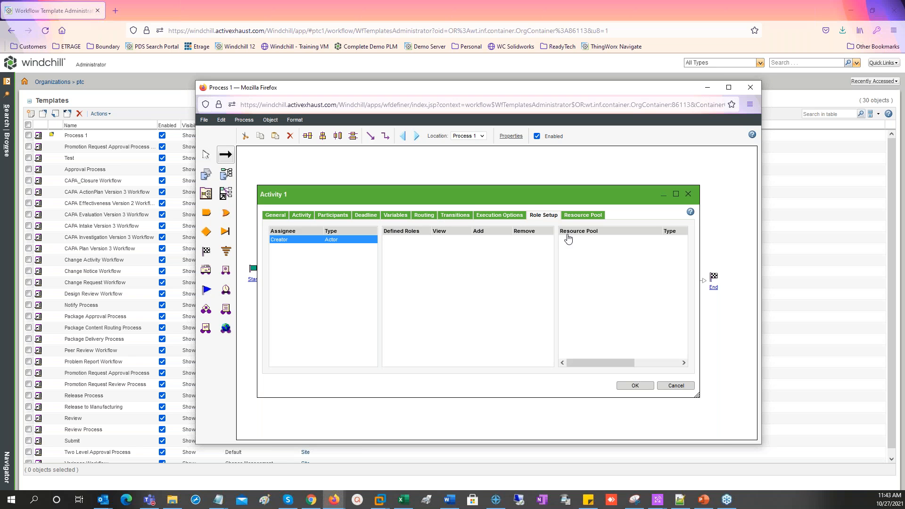
# Step: View the resource pool options of Activity 1 and close its properties without applying changes
pyautogui.click(587, 217)
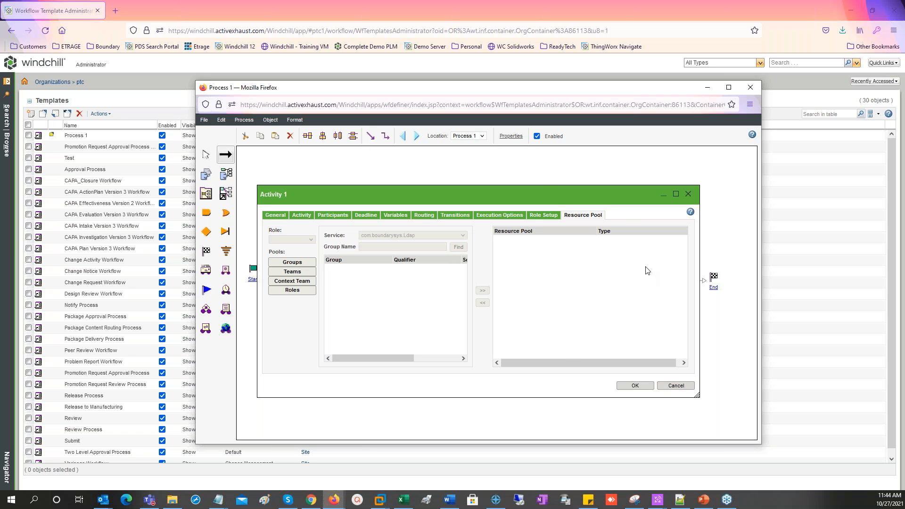
pyautogui.click(681, 387)
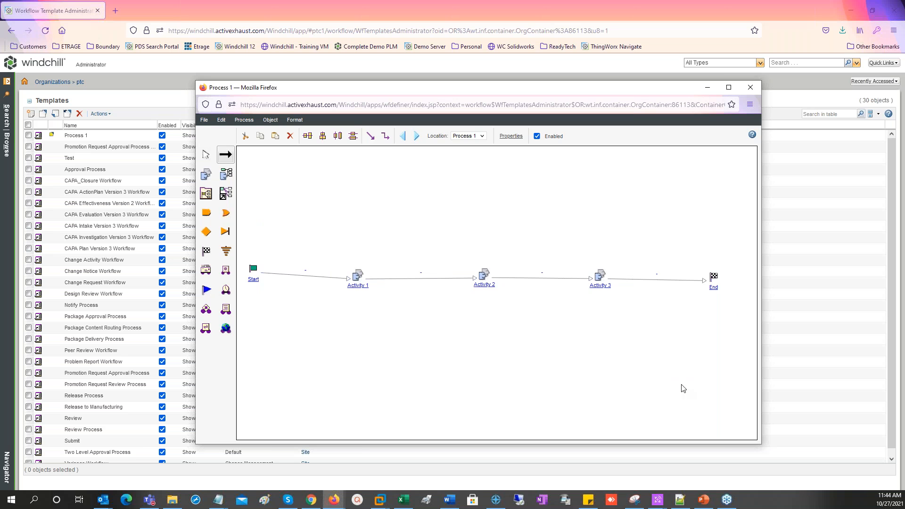
# Step: Rename Activity 1 as Submit Document and save the workflow template
pyautogui.doubleClick(361, 287)
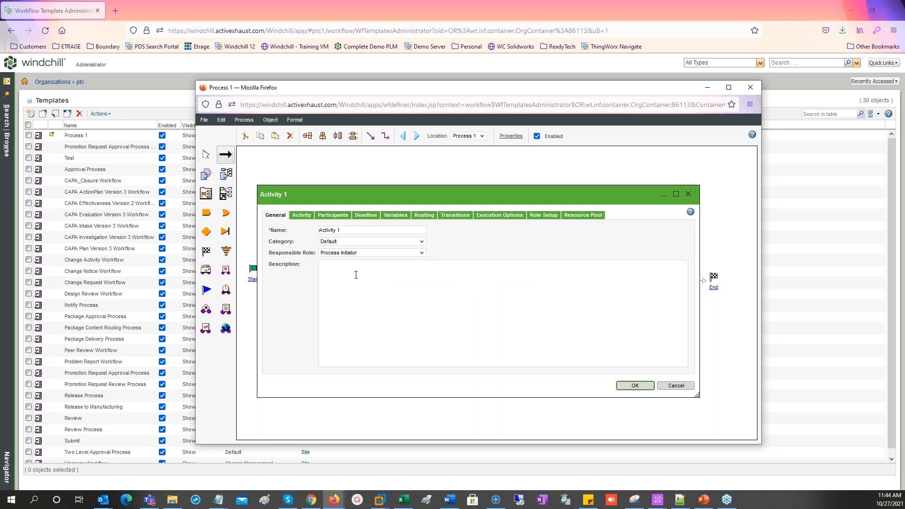
pyautogui.click(340, 231)
pyautogui.hotkey('ctrl', 'a')
pyautogui.write('Submit Document')
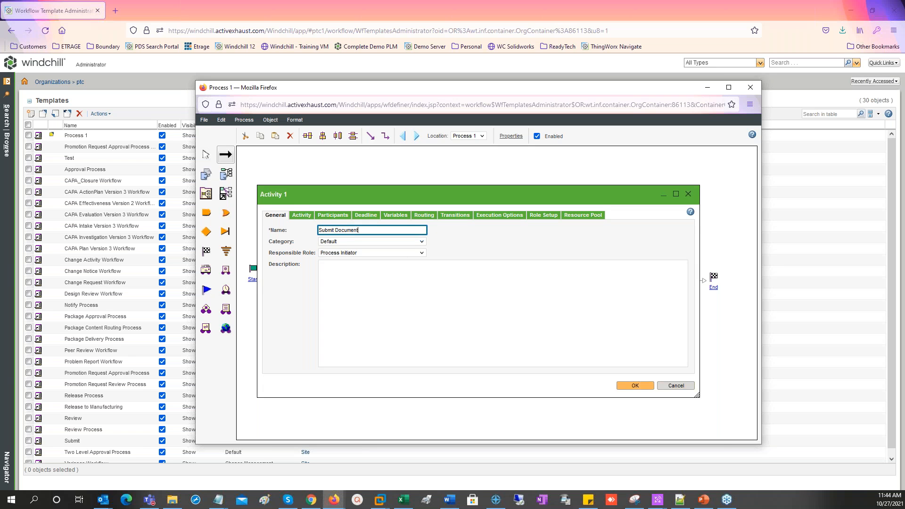
pyautogui.click(302, 215)
pyautogui.click(635, 386)
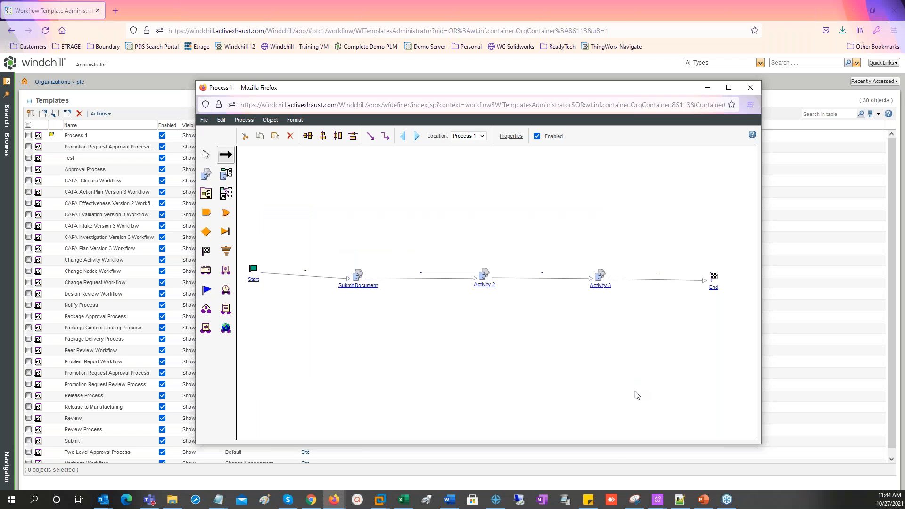
pyautogui.click(204, 119)
pyautogui.click(213, 152)
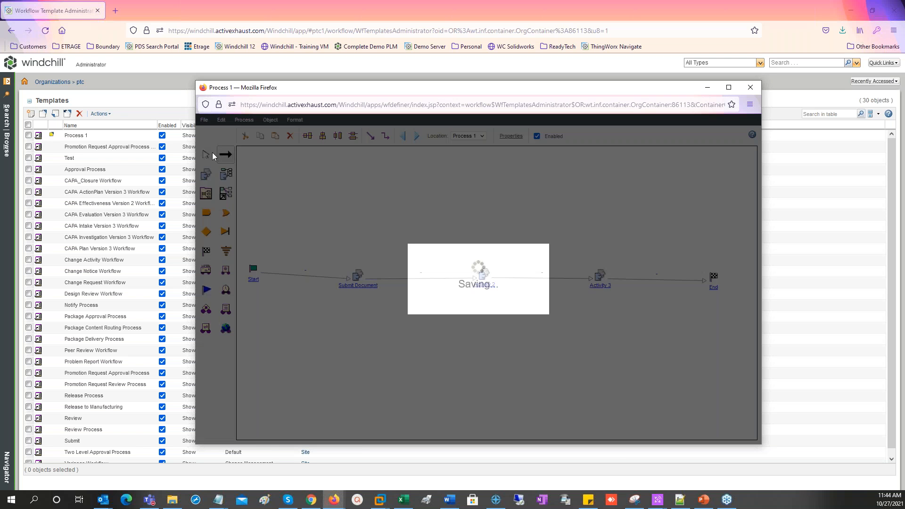
# Step: Rename Activity 2, between Submit Document and Activity 3, as Review Document
pyautogui.doubleClick(484, 283)
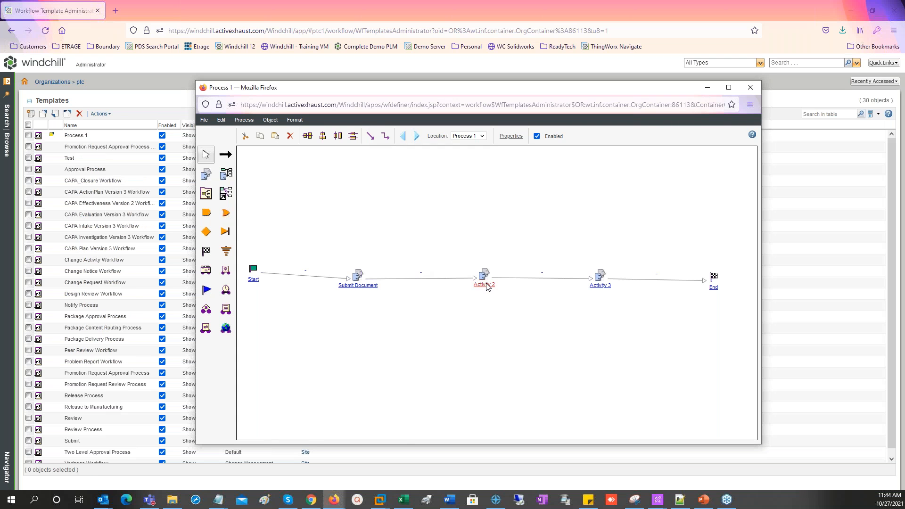
pyautogui.moveTo(351, 231); pyautogui.dragTo(316, 233)
pyautogui.write('Review')
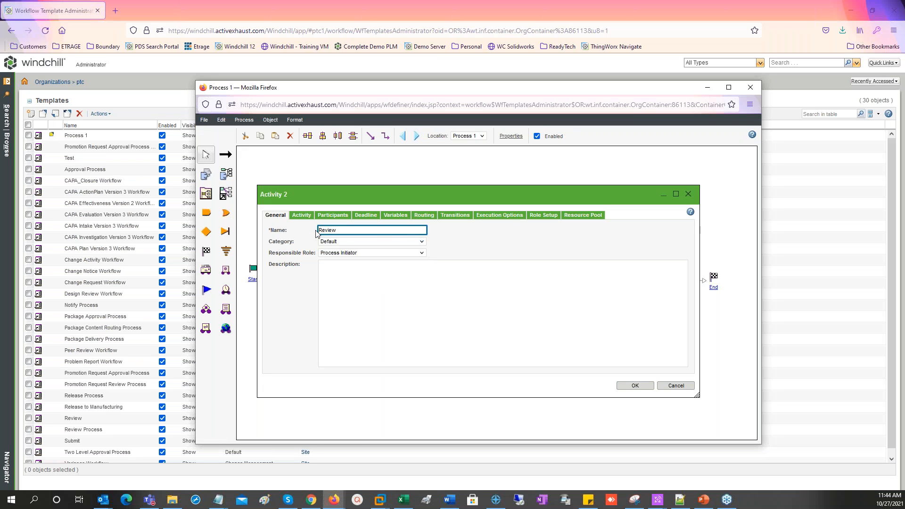
pyautogui.write(' Document')
# Step: Enter numbered instructions for the review activity, with "1. review Document" as the first item, and apply the changes
pyautogui.click(302, 215)
pyautogui.click(338, 275)
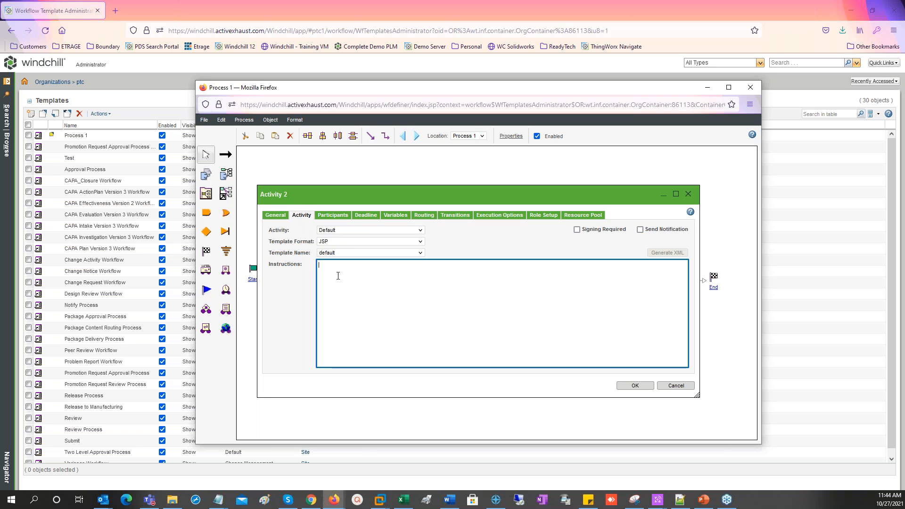
pyautogui.write('1. review Document ')
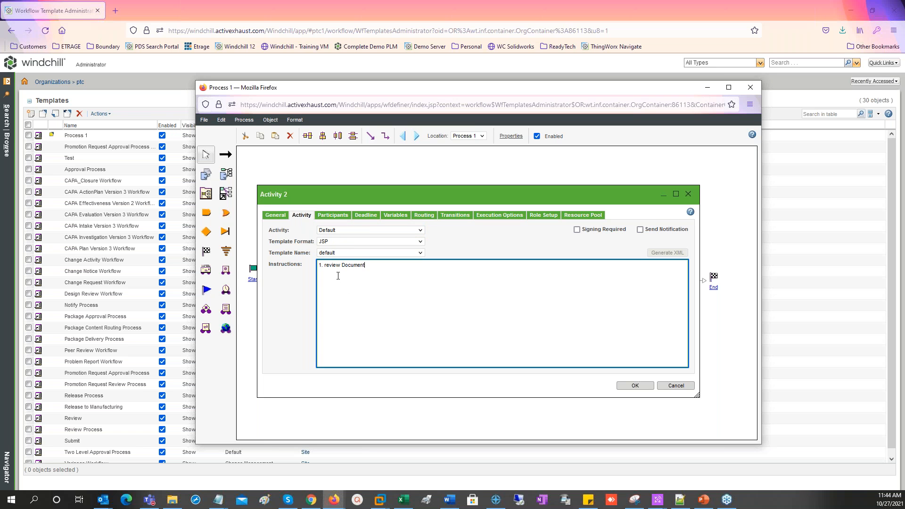
pyautogui.write('2. Com')
pyautogui.click(635, 386)
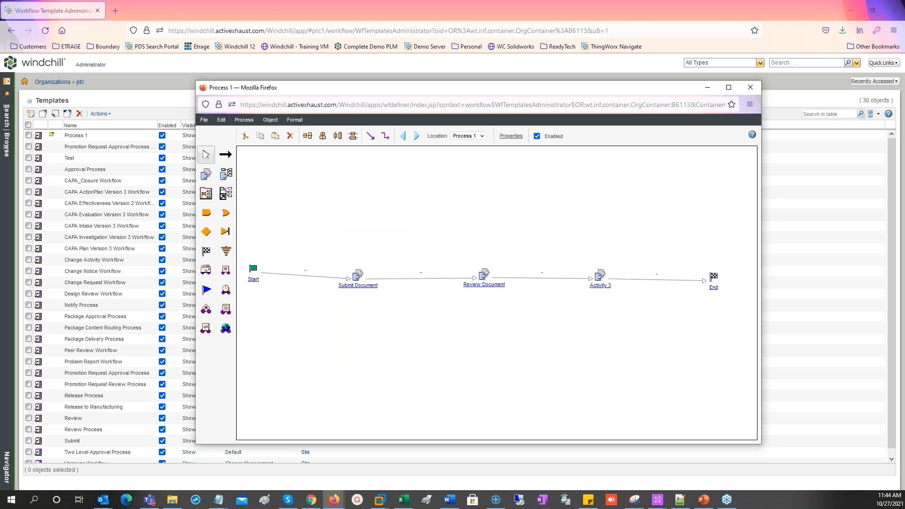
# Step: Rename Activity 3, the last one before End, as Print and File Document
pyautogui.doubleClick(599, 282)
pyautogui.tripleClick(345, 229)
pyautogui.write('P')
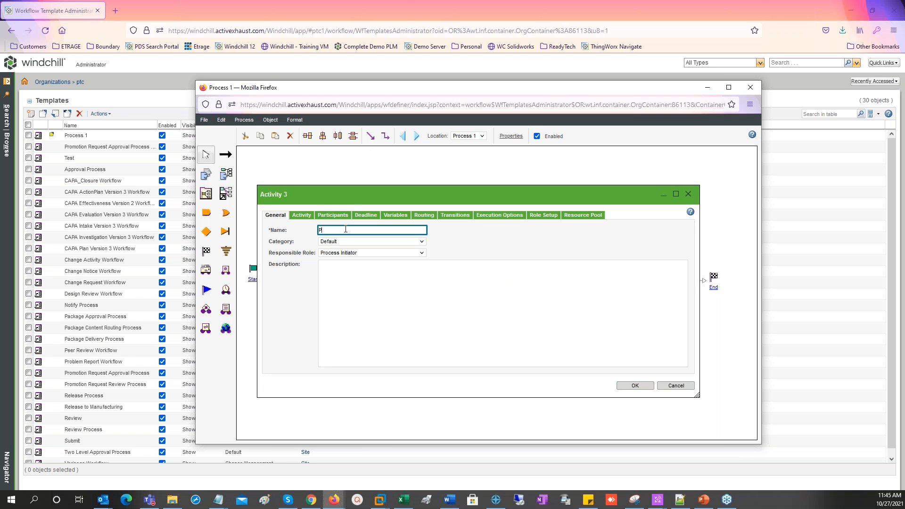
pyautogui.write('rint and File Document')
pyautogui.click(635, 385)
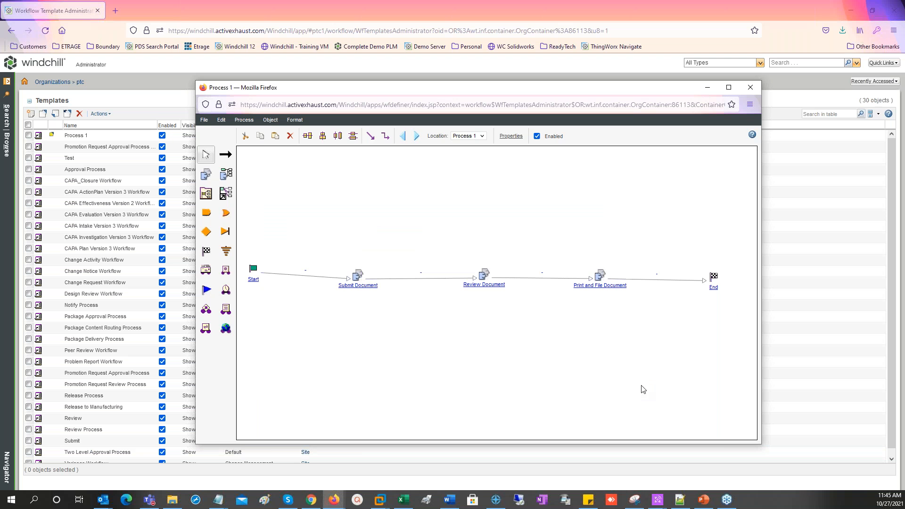
# Step: Save the workflow template and close the workflow editor window
pyautogui.click(206, 121)
pyautogui.click(220, 154)
pyautogui.click(750, 88)
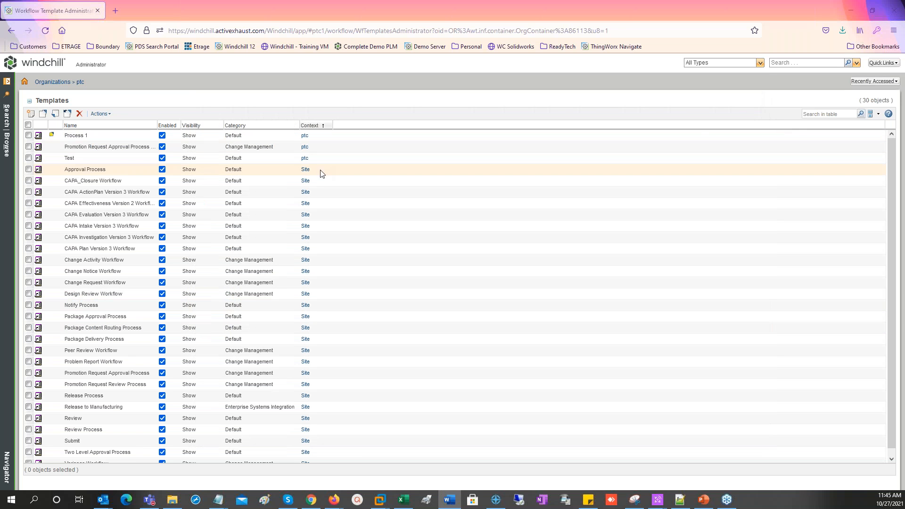
# Step: Rename the Process 1 workflow template as DemoWF
pyautogui.rightClick(88, 136)
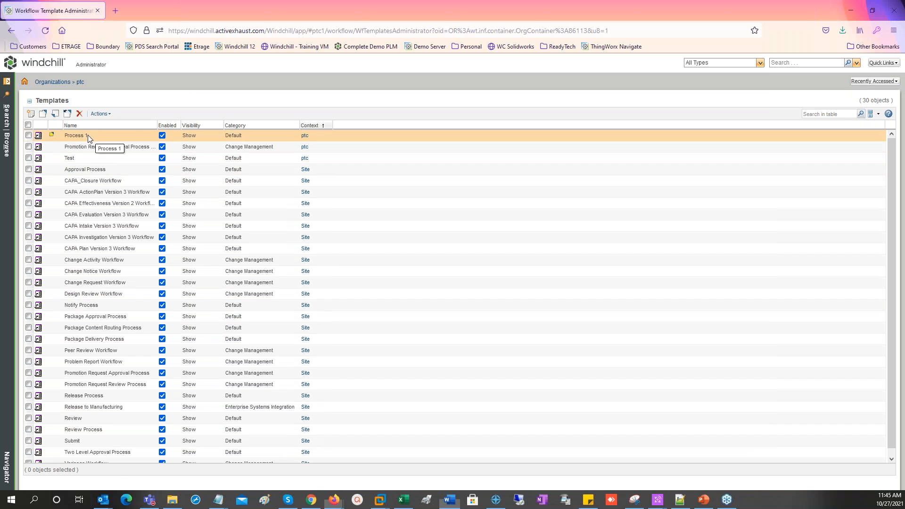
pyautogui.click(111, 188)
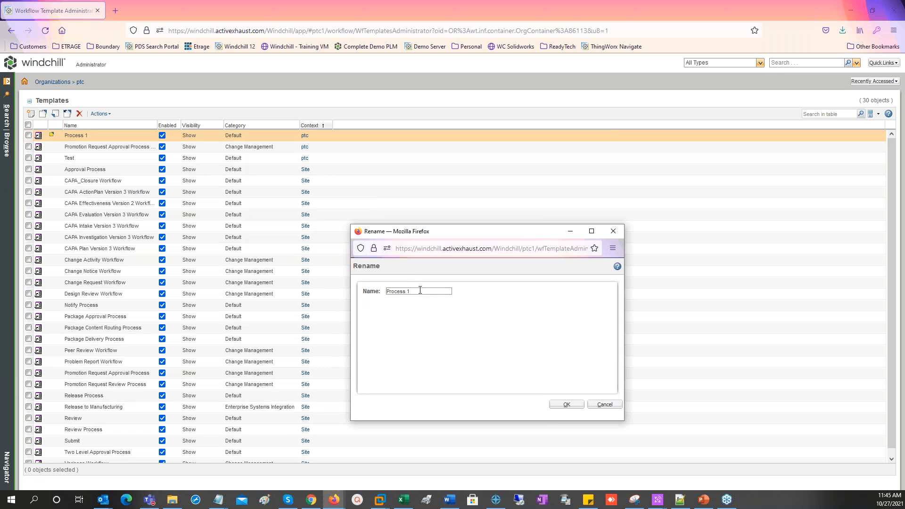
pyautogui.write('DemoWF')
pyautogui.hotkey('ctrl', 'a')
pyautogui.click(571, 409)
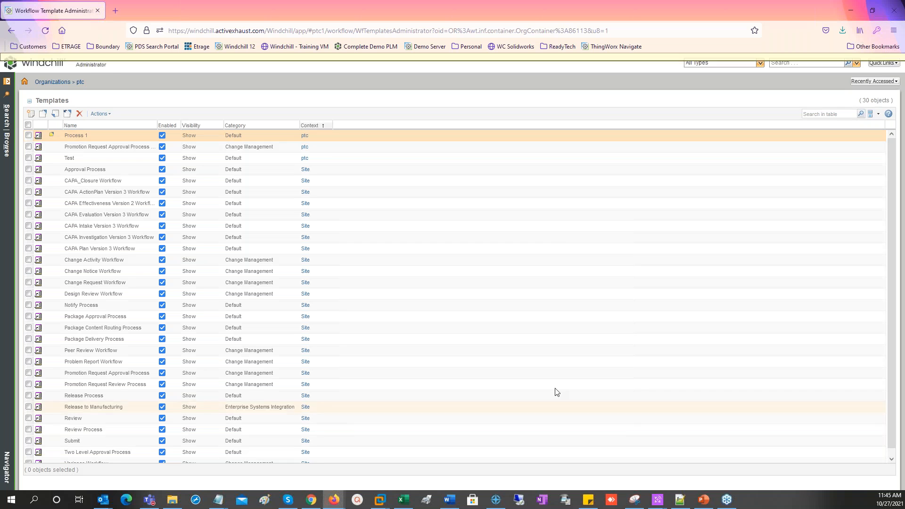
# Step: Check in the DemoWF workflow template
pyautogui.rightClick(87, 136)
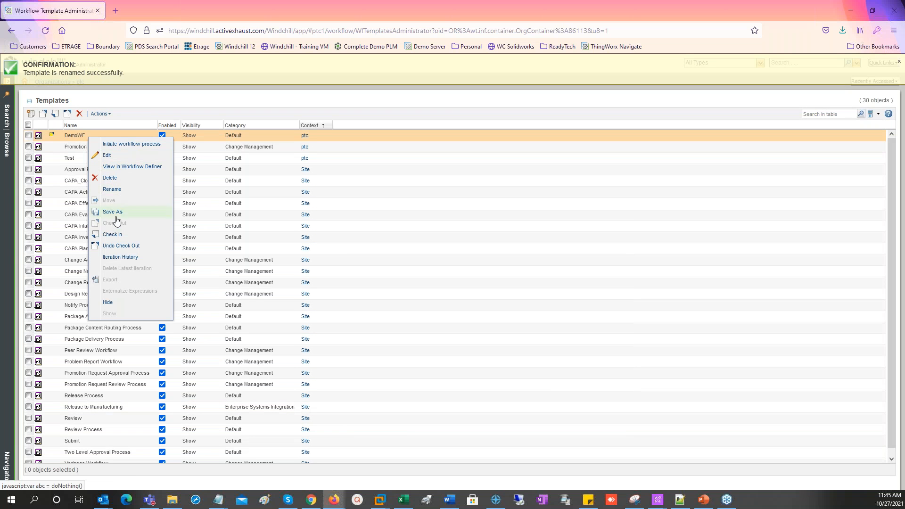
pyautogui.click(119, 239)
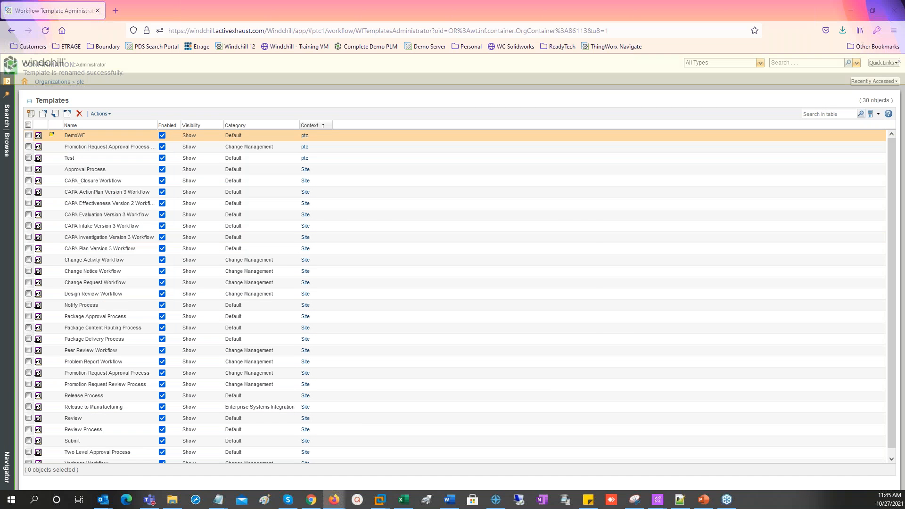
pyautogui.click(535, 386)
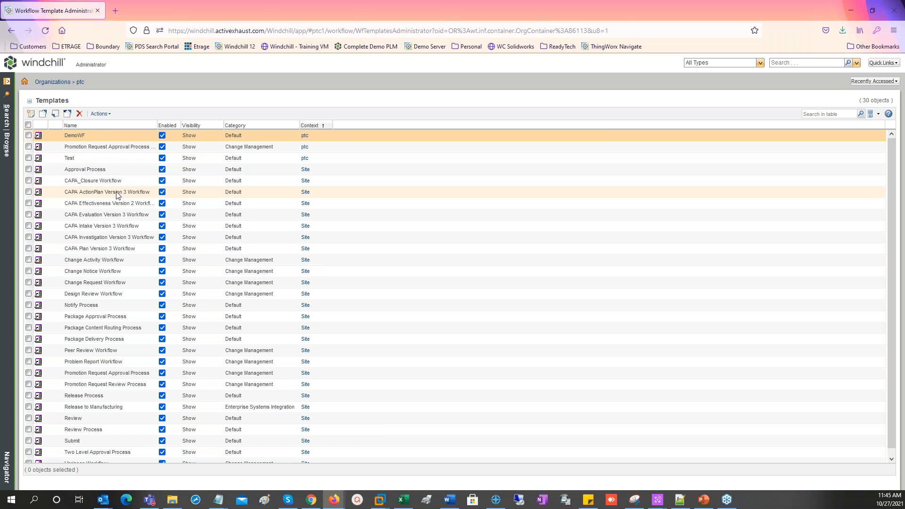
# Step: Go to the ptc organization's Life Cycle Template Administration and open the DemoLF life cycle for editing
pyautogui.click(80, 82)
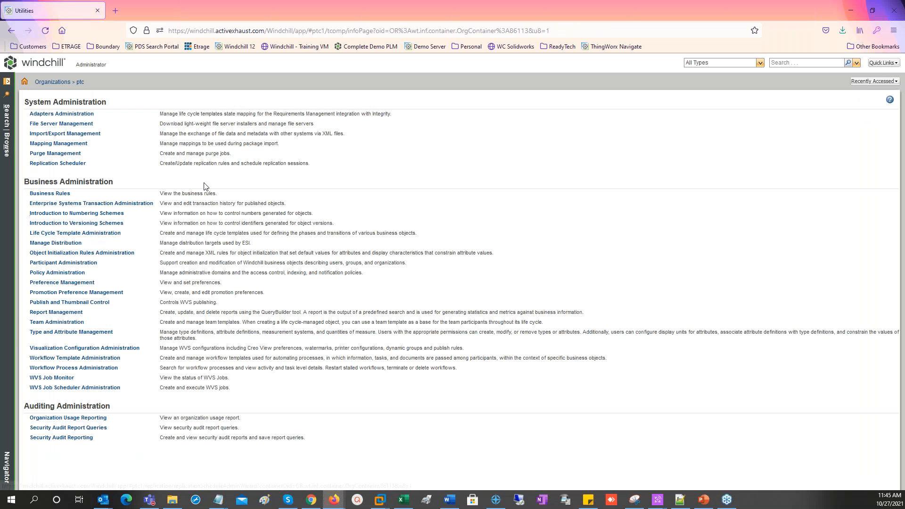
pyautogui.click(97, 234)
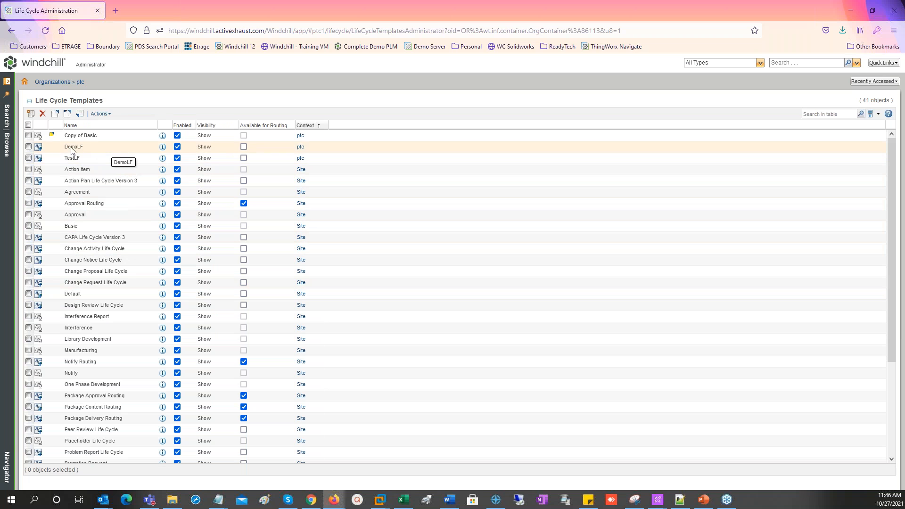
pyautogui.click(89, 149)
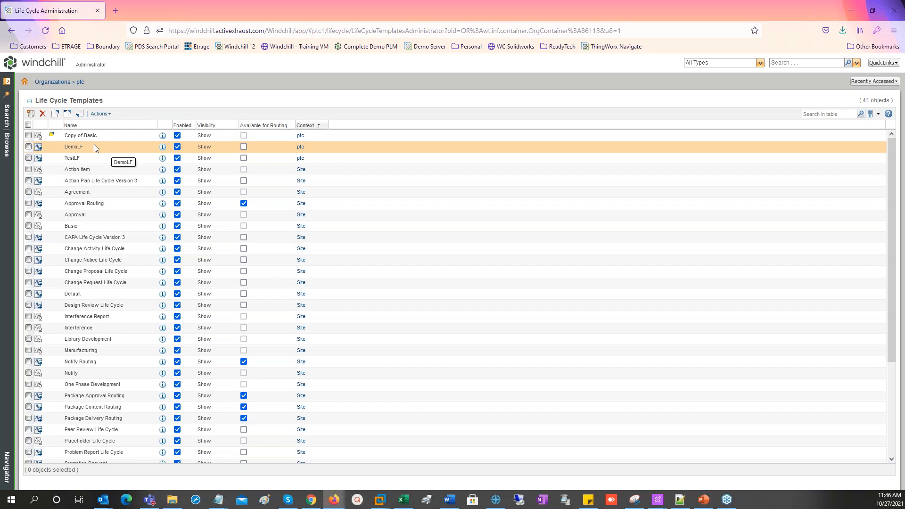
pyautogui.rightClick(105, 149)
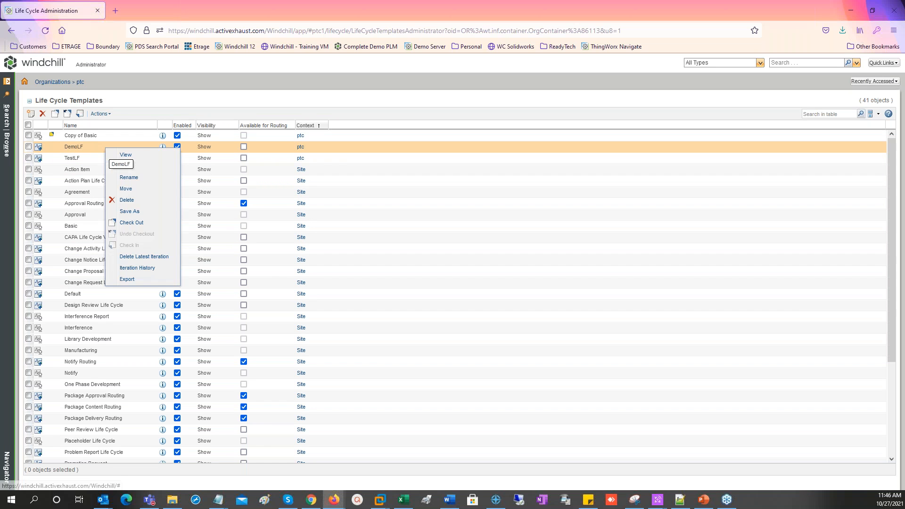
pyautogui.click(128, 169)
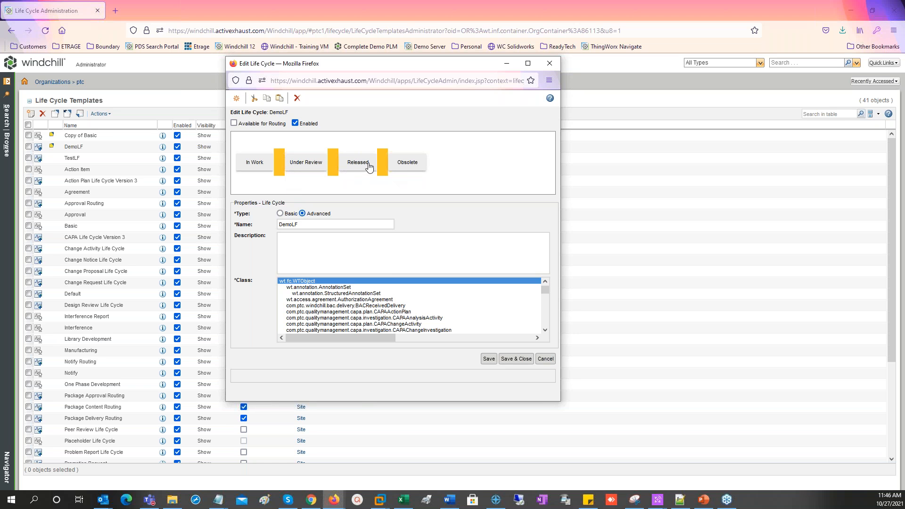
# Step: Assign DemoWF as the phase process of the In Work state, then save and close the life cycle
pyautogui.click(255, 165)
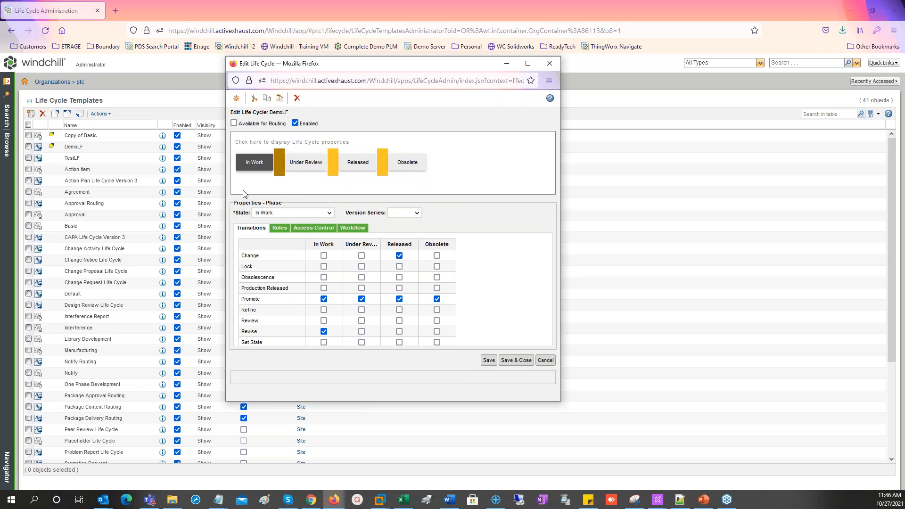
pyautogui.click(357, 228)
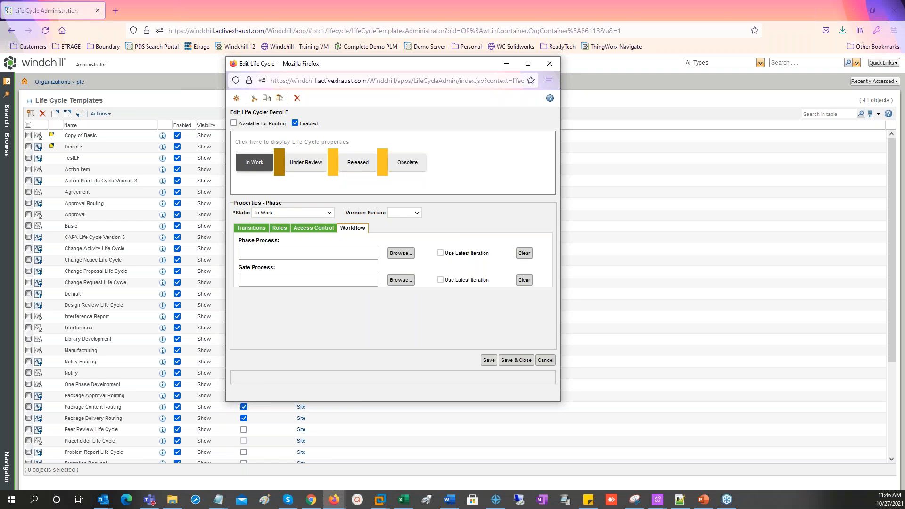
pyautogui.click(402, 255)
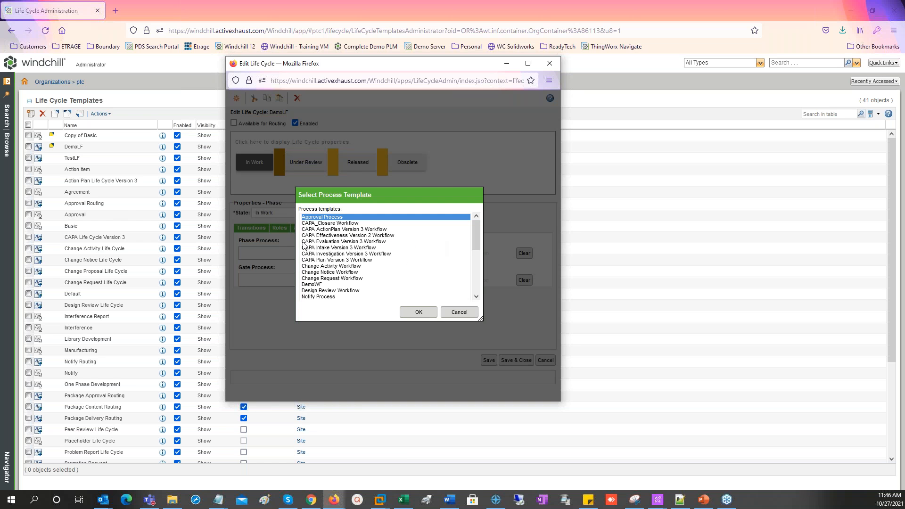
pyautogui.click(317, 285)
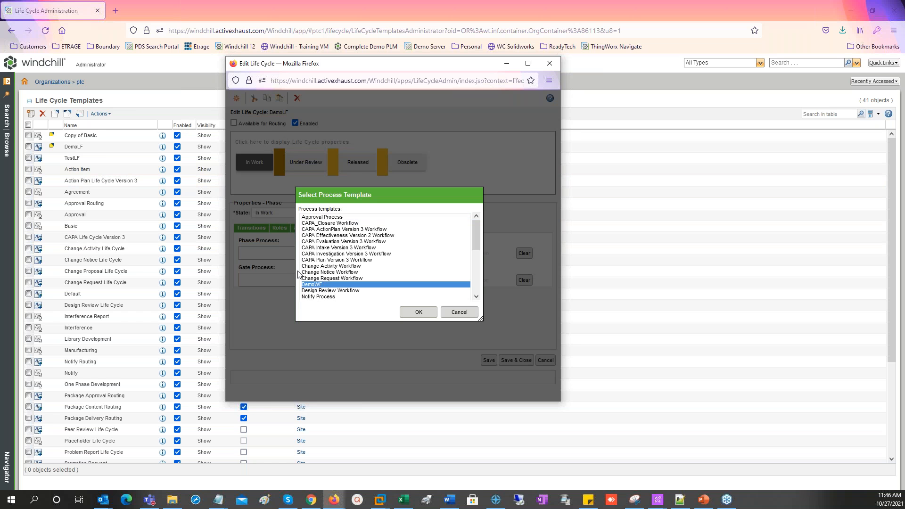
pyautogui.click(412, 313)
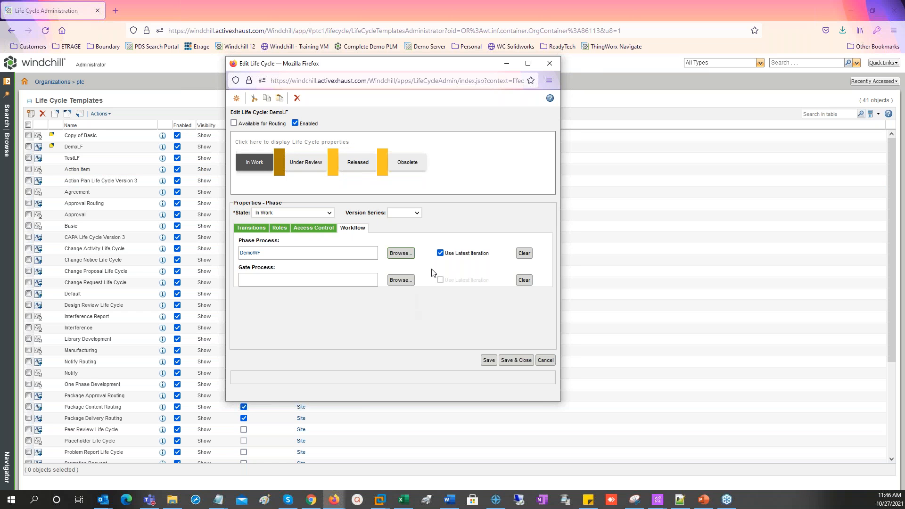
pyautogui.click(517, 360)
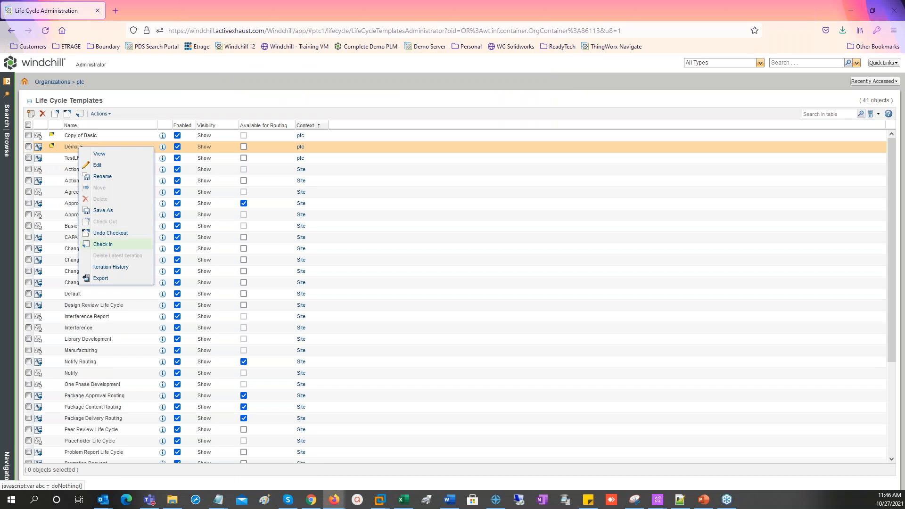
# Step: Check in the DemoLF life cycle template and dismiss the confirmation message
pyautogui.click(110, 245)
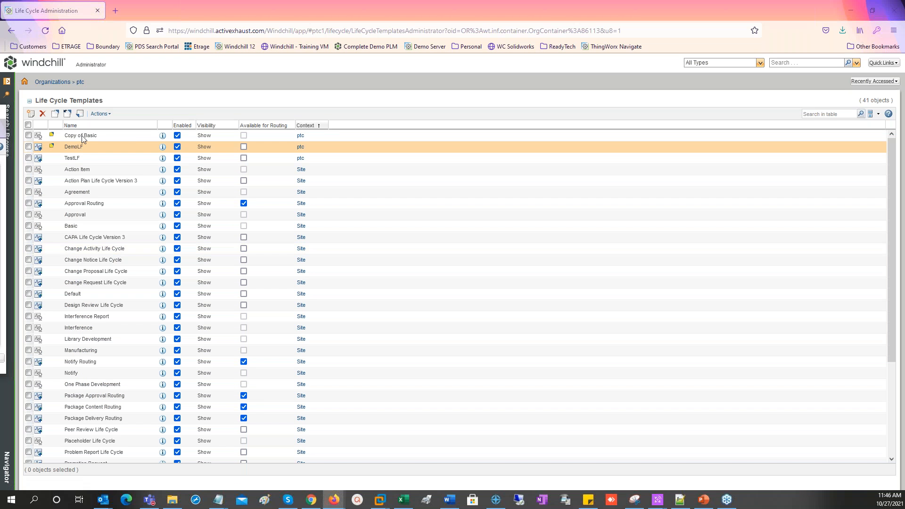
pyautogui.click(505, 395)
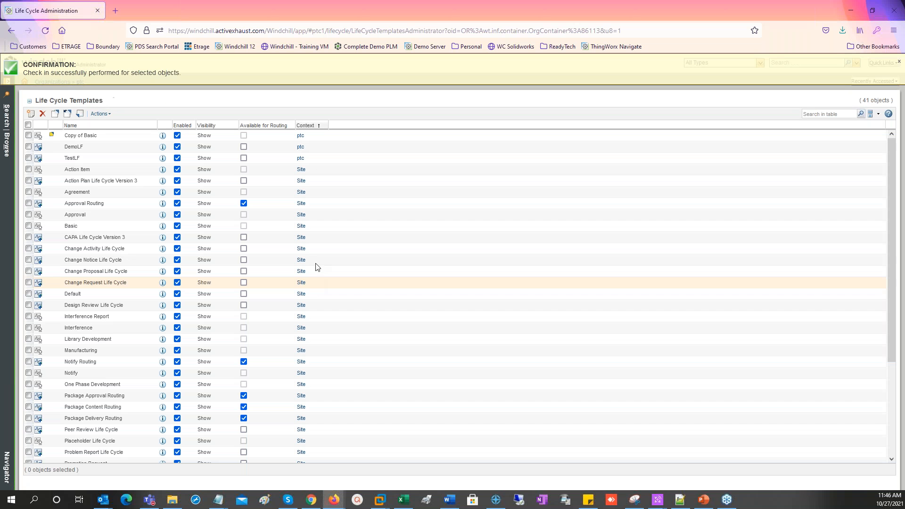
pyautogui.click(899, 61)
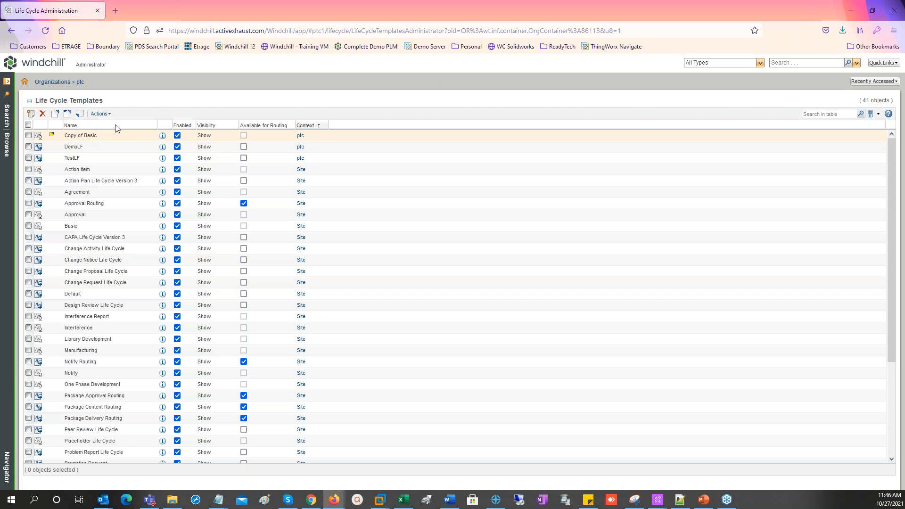
# Step: Open the Demo documents folder inside the Documentation folder of the KTM Motorbike product
pyautogui.click(7, 152)
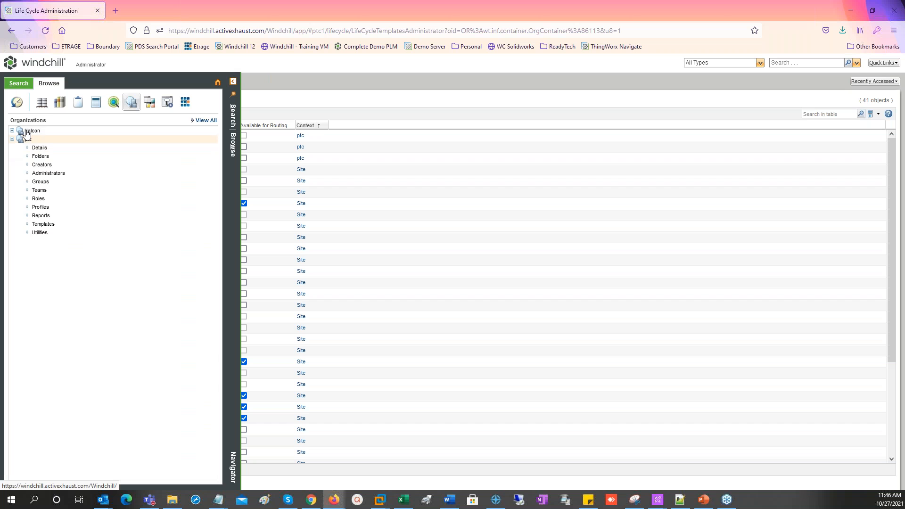
pyautogui.click(43, 103)
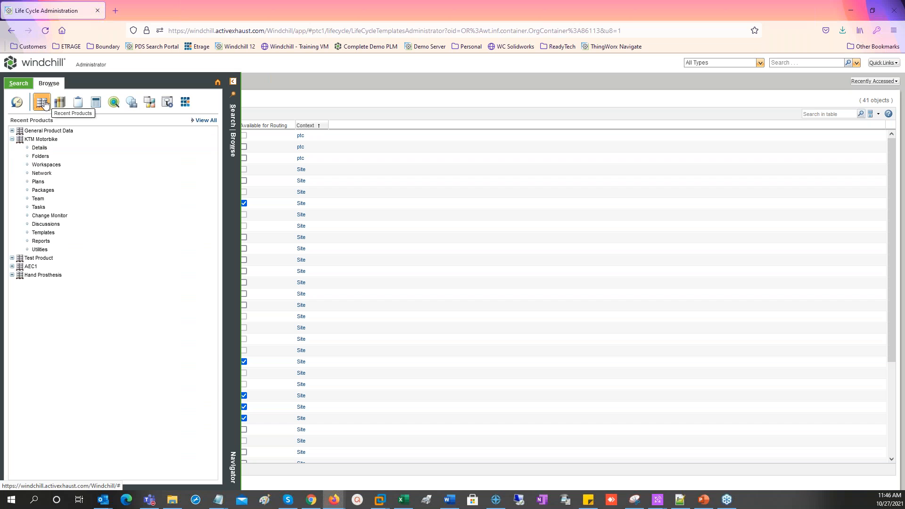
pyautogui.click(41, 156)
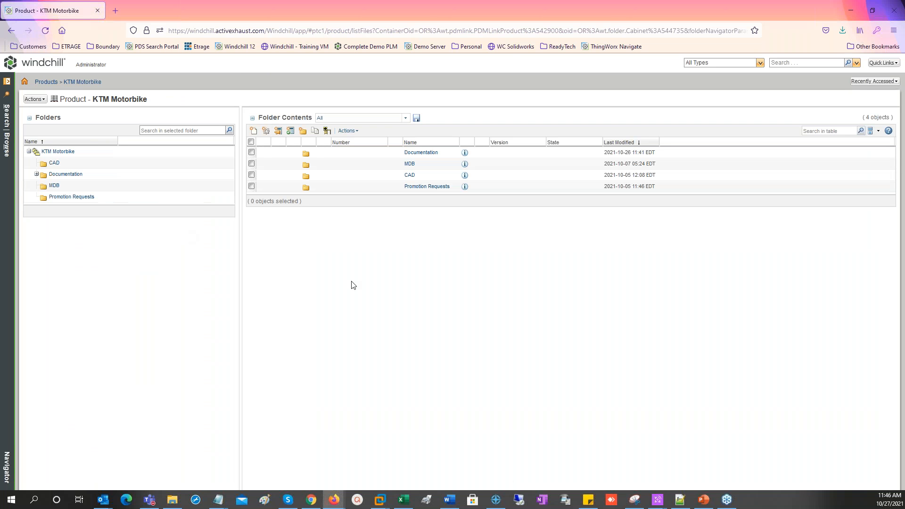
pyautogui.click(422, 153)
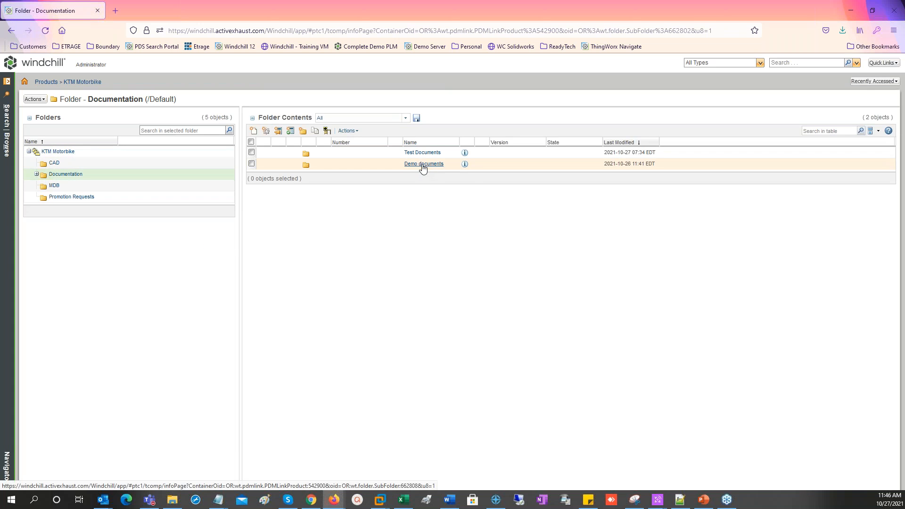
pyautogui.click(422, 165)
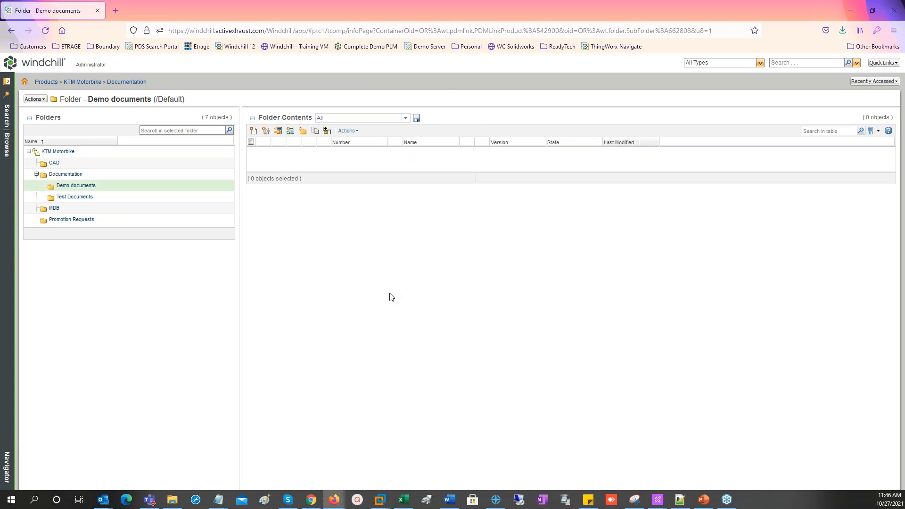
# Step: Create a document of type Demo Documents named Demo_Doc1 with No Content as primary content source, and dismiss the confirmation message
pyautogui.click(254, 130)
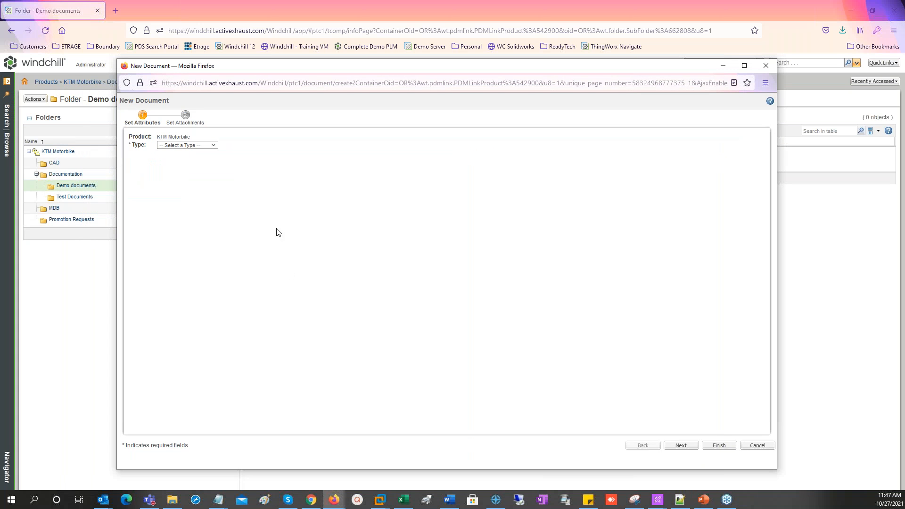
pyautogui.click(202, 146)
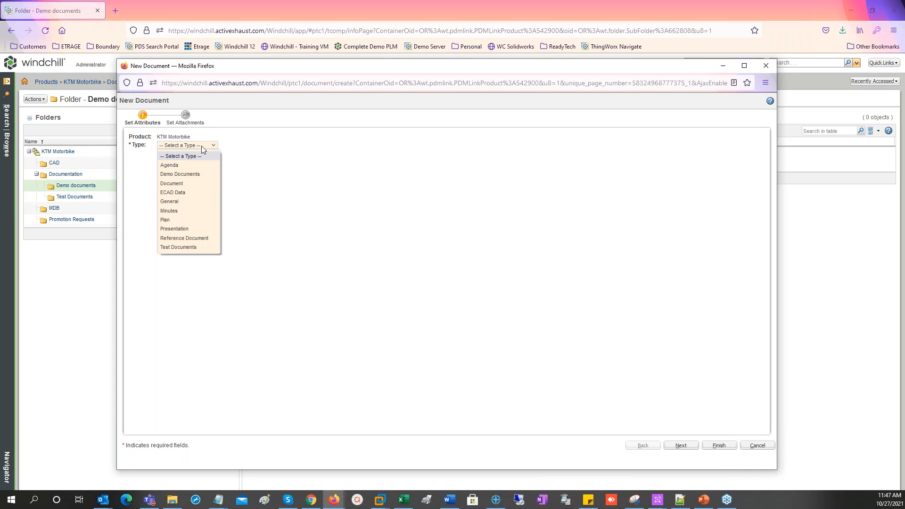
pyautogui.click(189, 175)
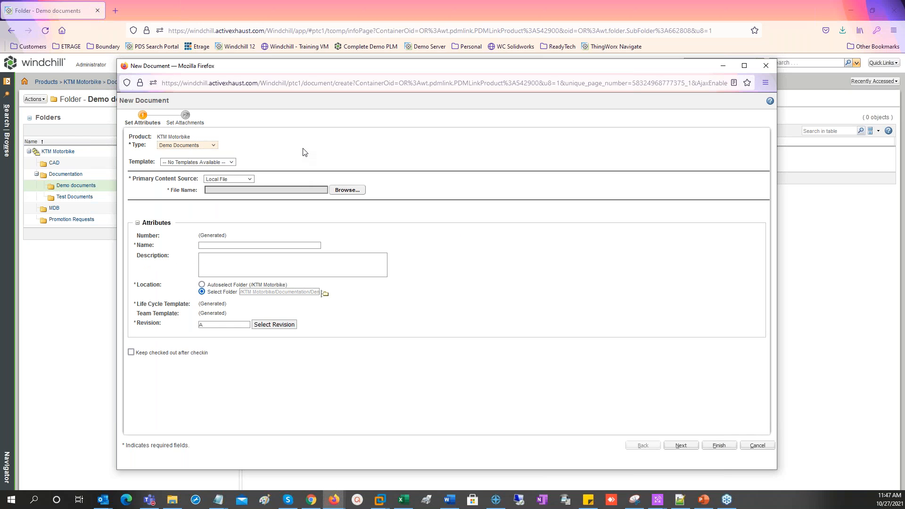
pyautogui.click(239, 180)
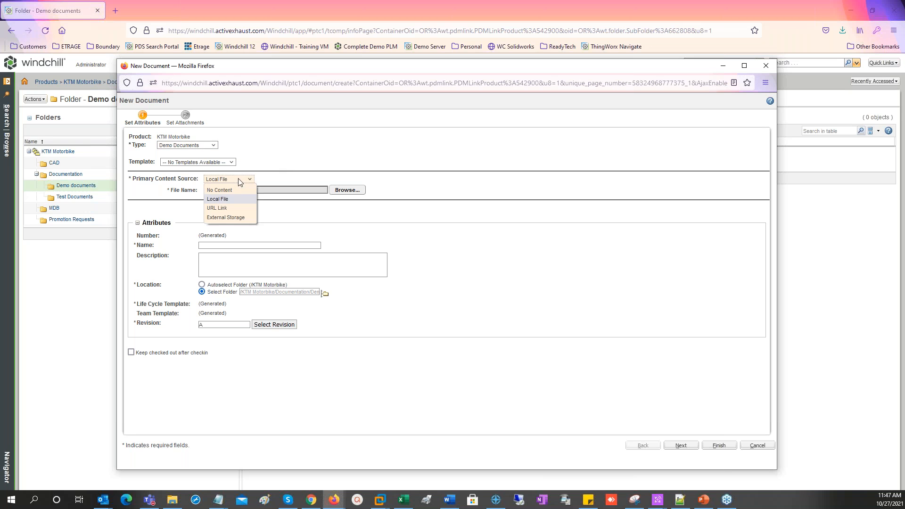
pyautogui.click(235, 190)
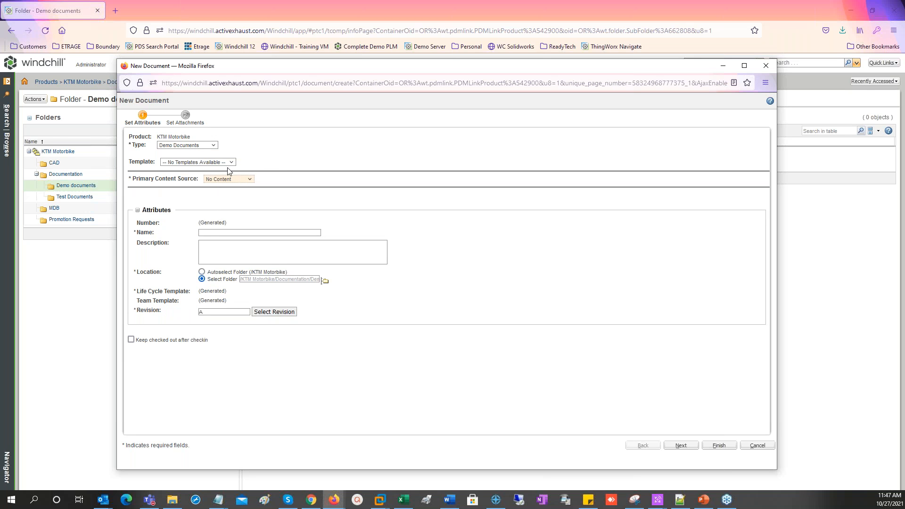
pyautogui.click(211, 233)
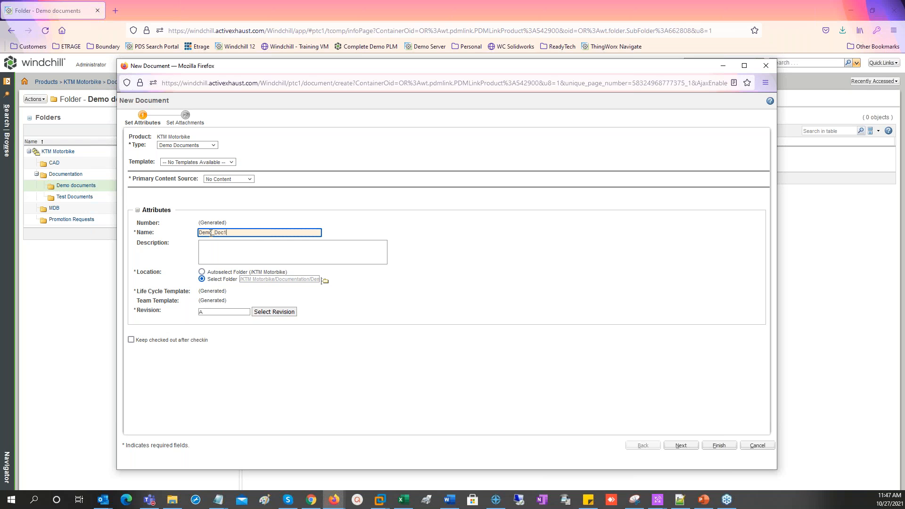
pyautogui.click(717, 446)
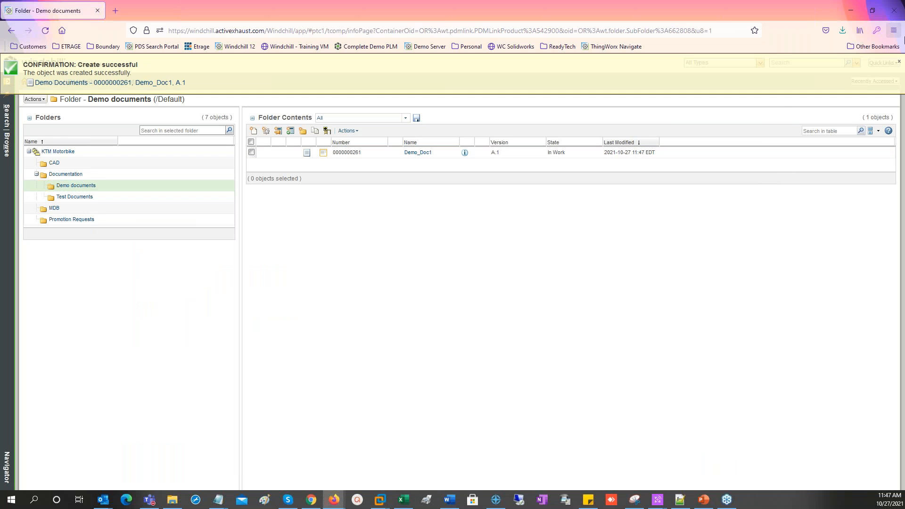
pyautogui.click(898, 63)
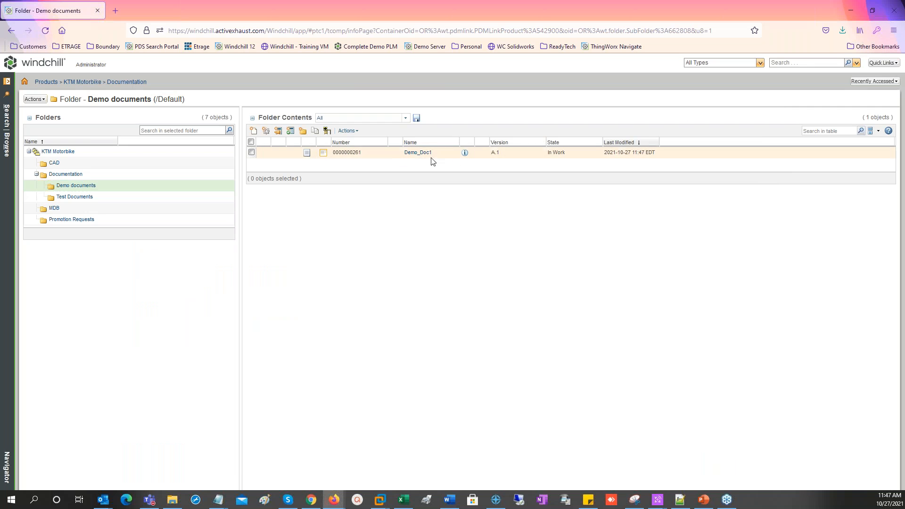
# Step: Open the details of Demo_Doc1 and check which life cycle template it uses
pyautogui.click(418, 154)
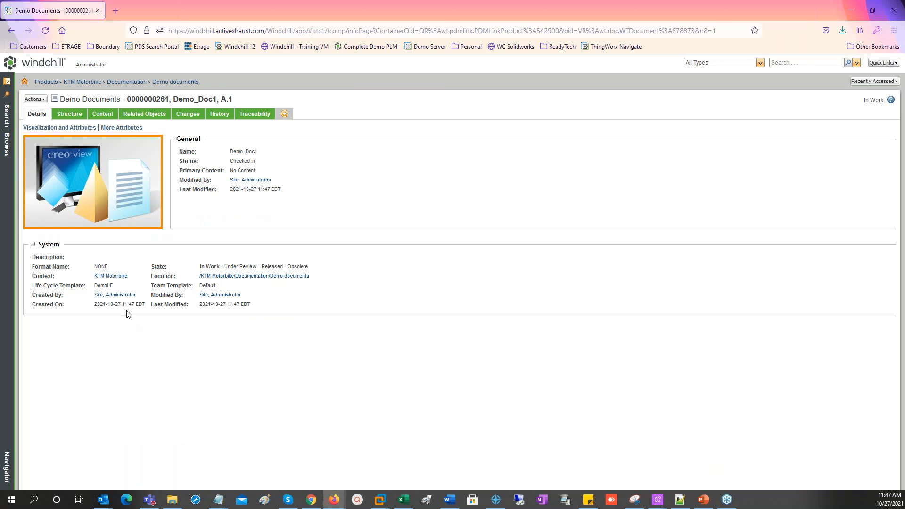
pyautogui.doubleClick(105, 286)
pyautogui.click(130, 326)
# Step: Open the Submit Document task for Demo_Doc1 from the home page, view its process diagram, and complete the task
pyautogui.click(51, 70)
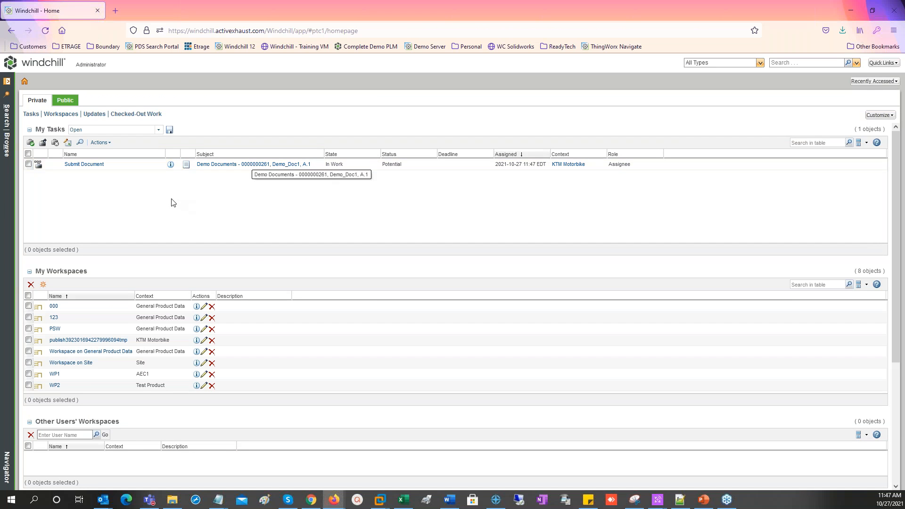
pyautogui.click(85, 165)
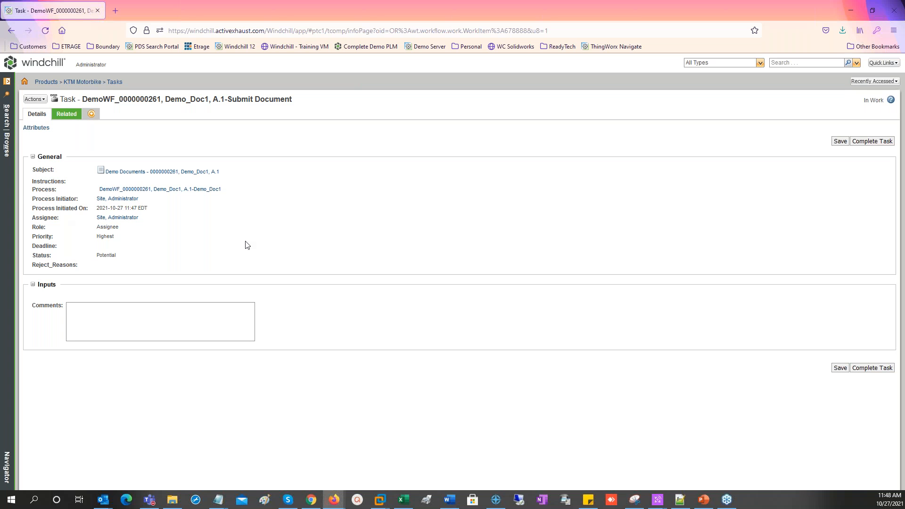
pyautogui.click(173, 191)
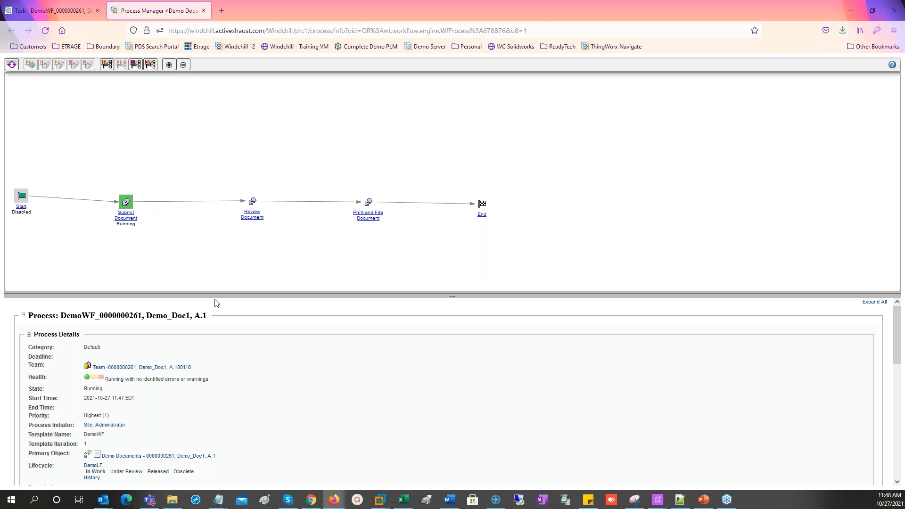
pyautogui.click(203, 10)
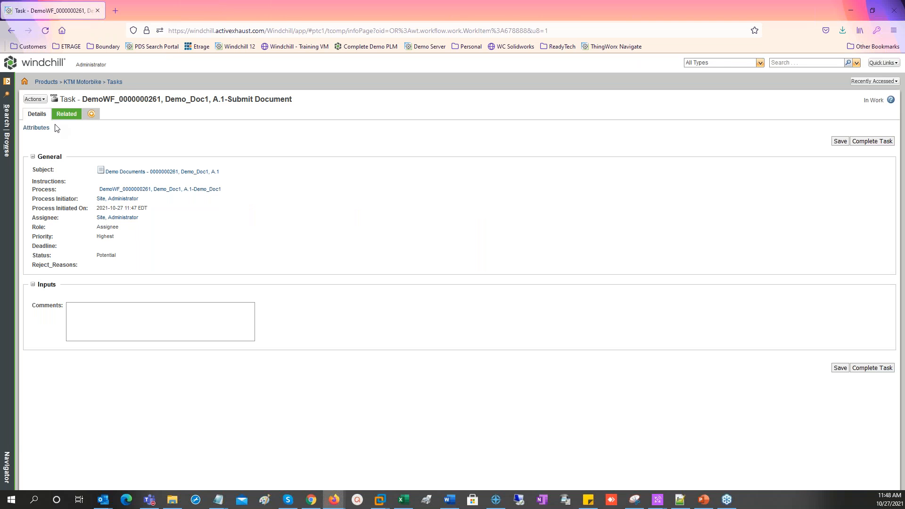
pyautogui.click(872, 368)
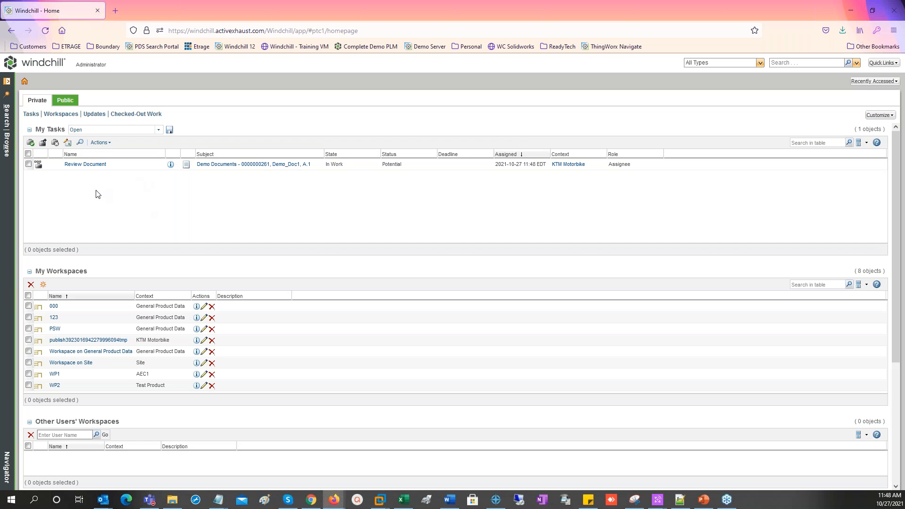
# Step: Complete the Review Document task after viewing its subject document, and complete the Print and File Document task
pyautogui.click(89, 165)
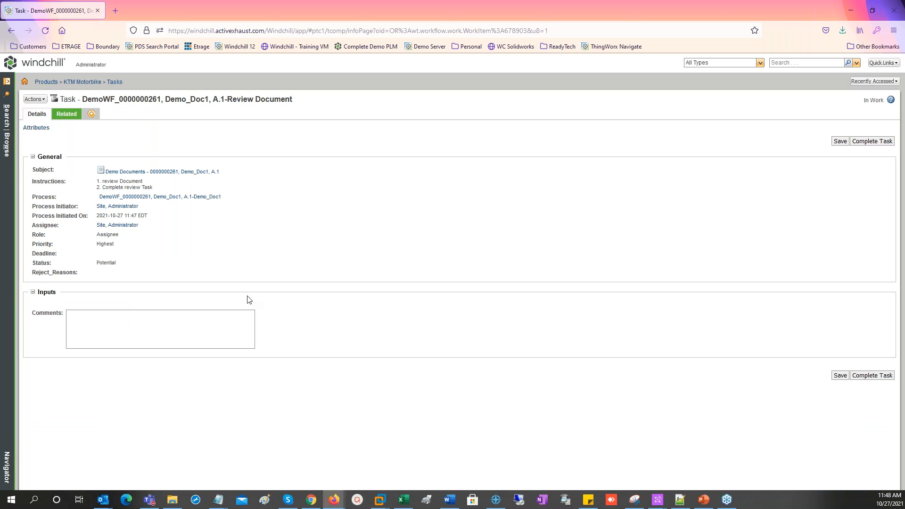
pyautogui.click(161, 173)
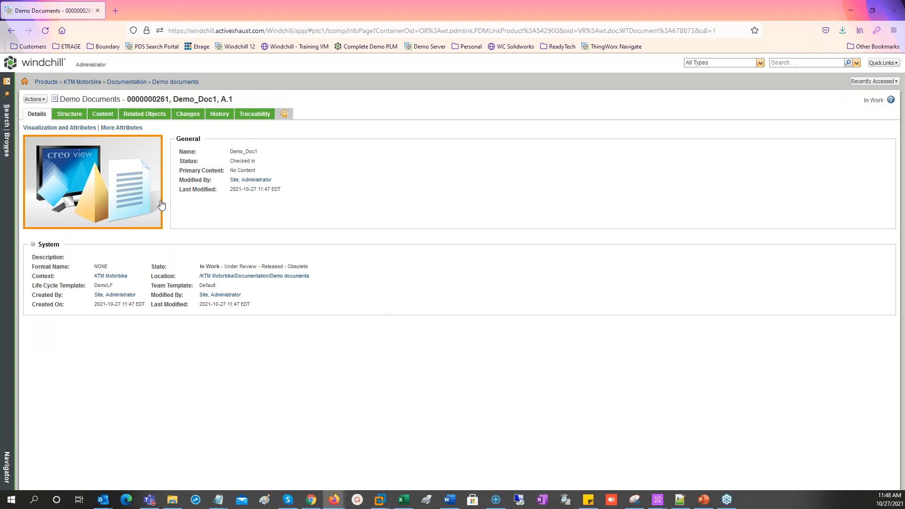
pyautogui.click(11, 31)
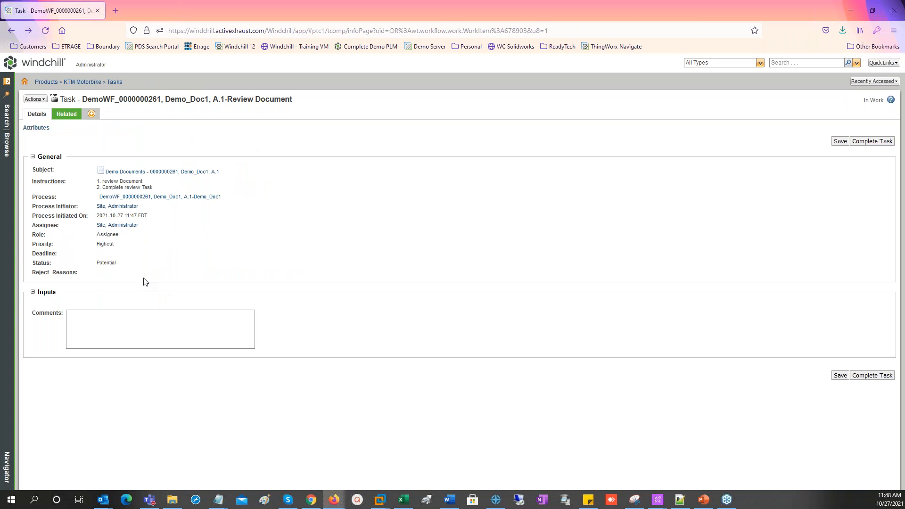
pyautogui.click(872, 375)
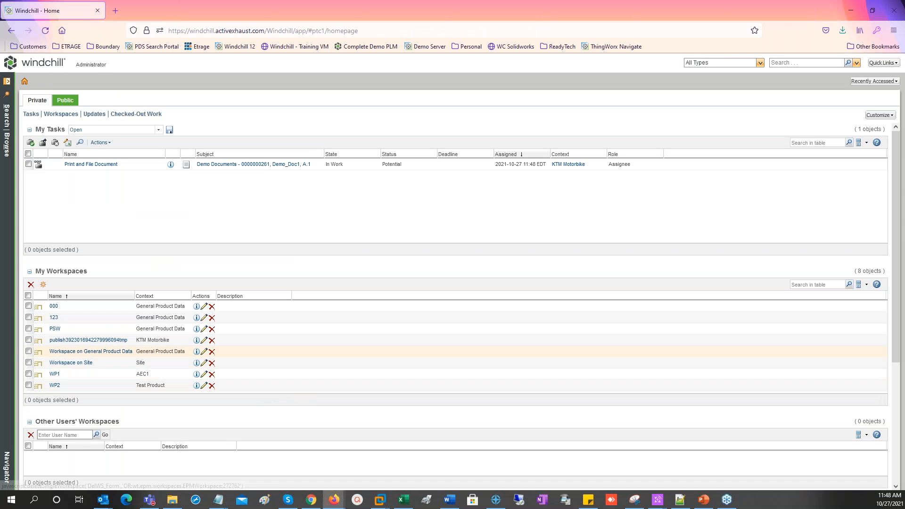
pyautogui.click(96, 165)
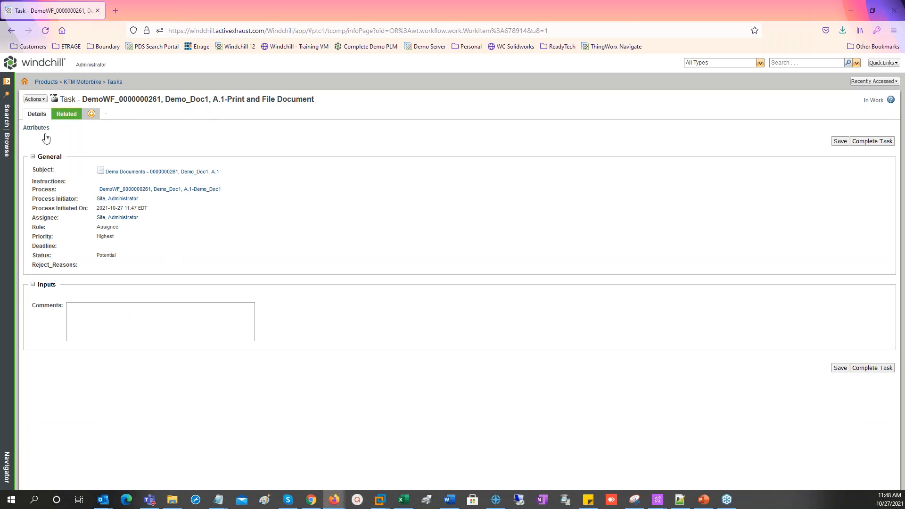
pyautogui.click(873, 369)
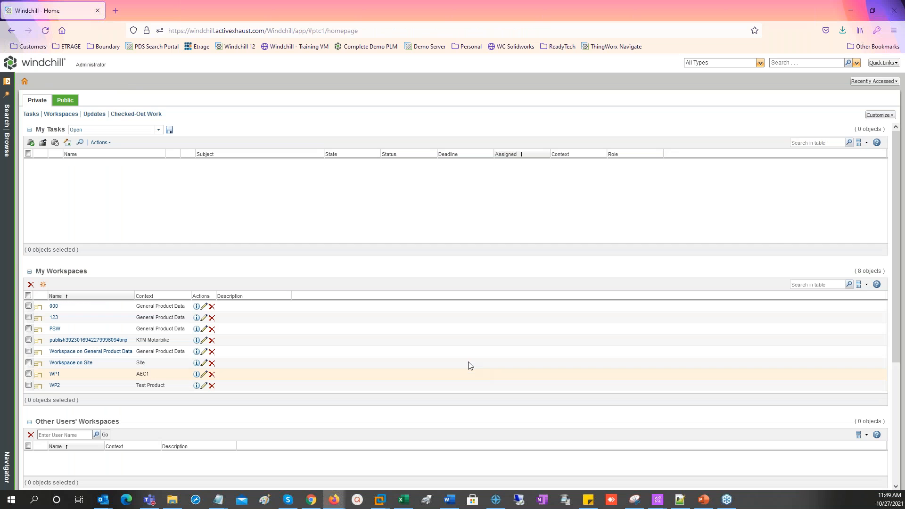
# Step: Reopen Demo_Doc1's details and its DemoWF process, inspect the state of each workflow activity, and return to the home page
pyautogui.click(880, 83)
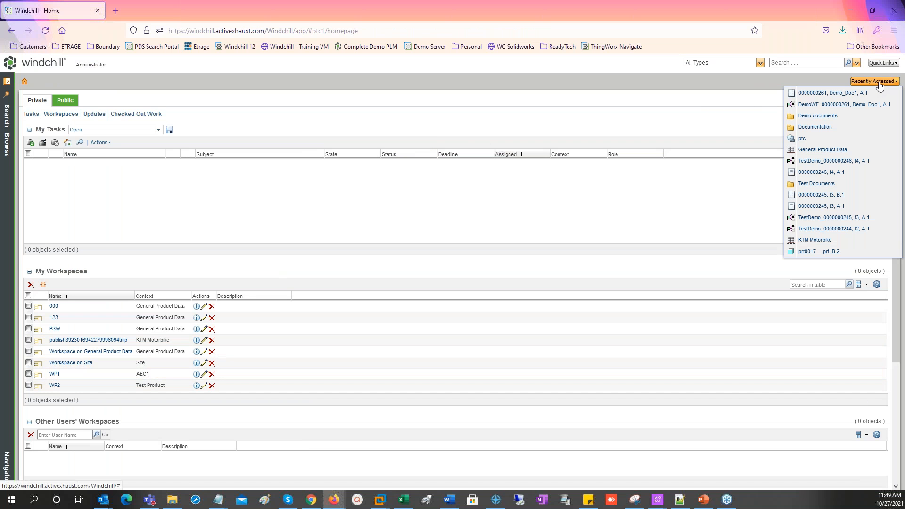
pyautogui.click(816, 94)
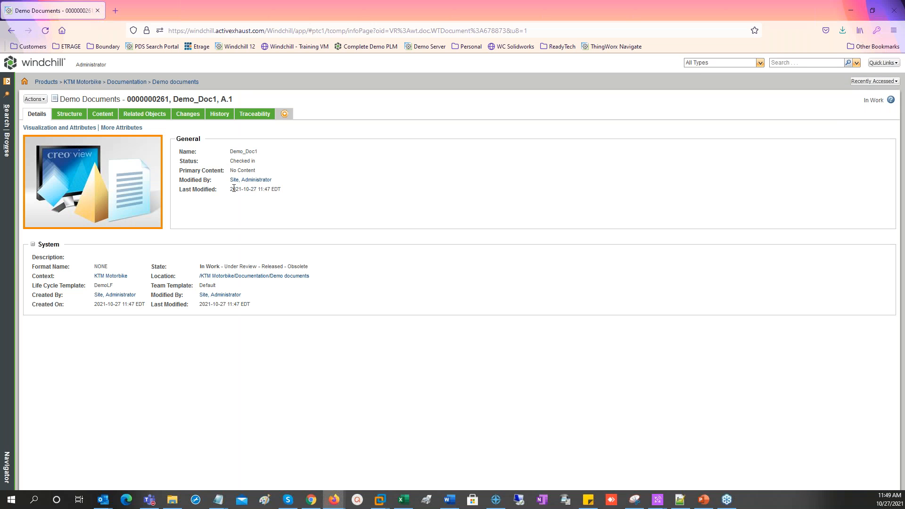
pyautogui.click(875, 82)
pyautogui.click(849, 105)
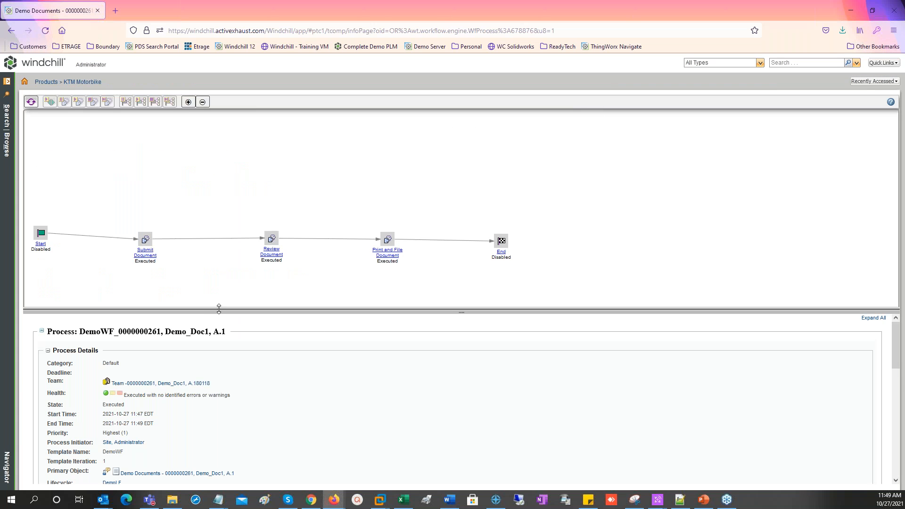
pyautogui.click(145, 238)
pyautogui.click(274, 240)
pyautogui.click(387, 240)
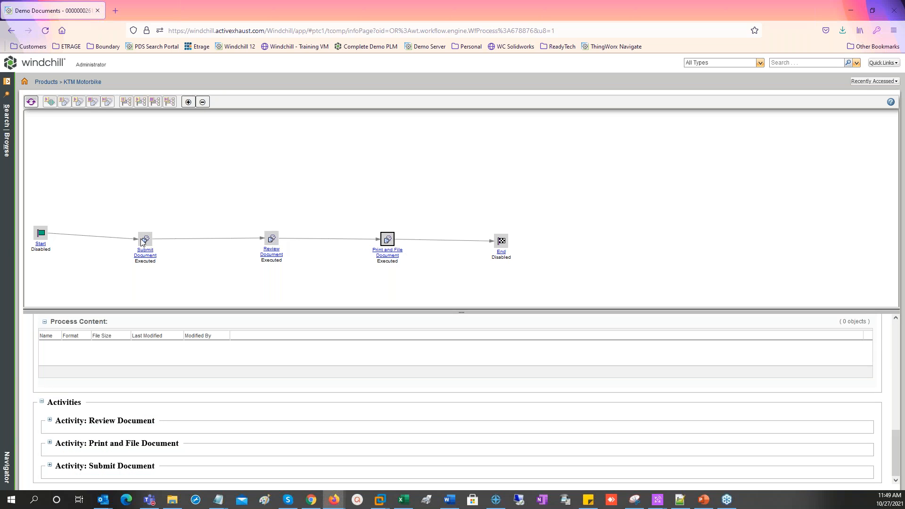
pyautogui.click(503, 242)
pyautogui.click(29, 69)
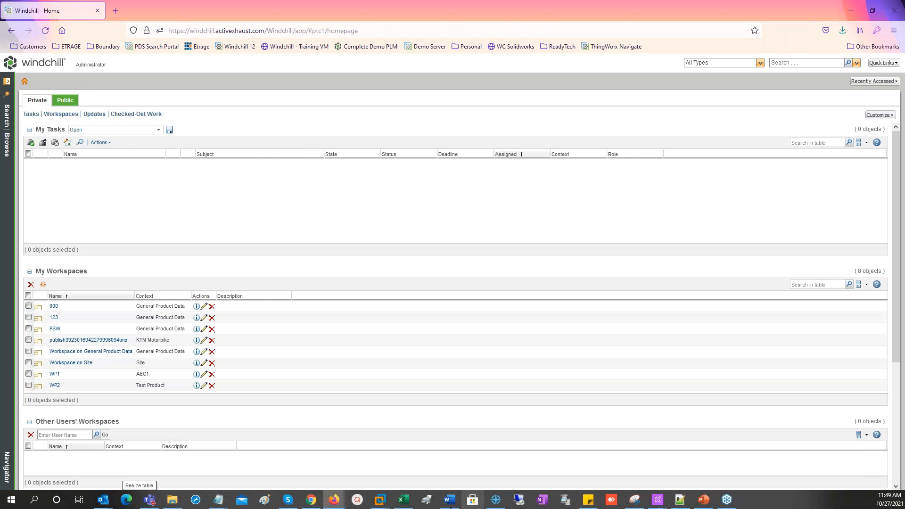
# Step: Switch to Demo Document.docx in Word and examine the Rework, Rejected and Approved routes of the second flowchart
pyautogui.click(449, 500)
pyautogui.moveTo(0, 61); pyautogui.dragTo(461, 0)
pyautogui.click(511, 291)
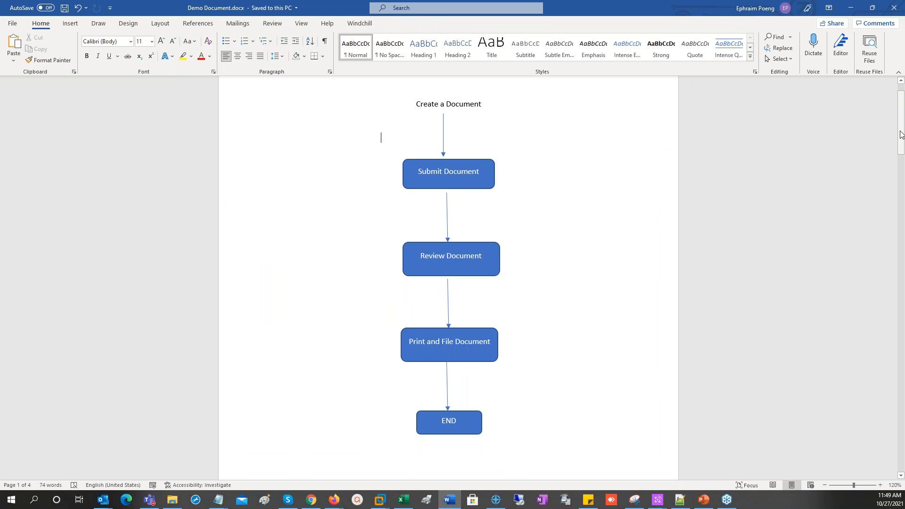
pyautogui.moveTo(900, 134); pyautogui.dragTo(904, 234)
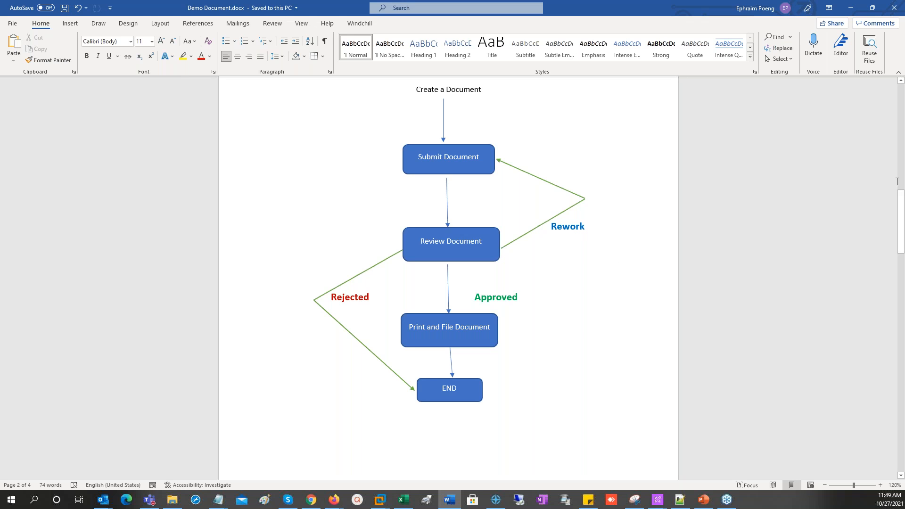
pyautogui.click(425, 242)
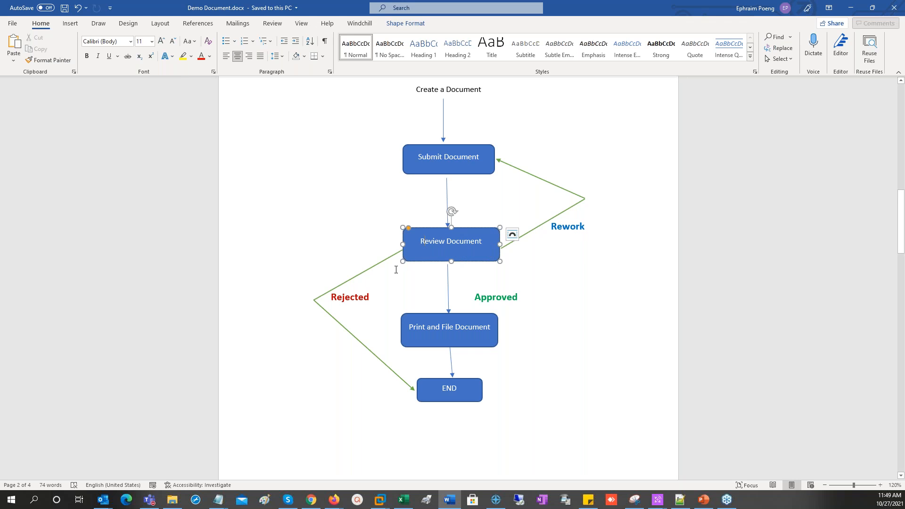
pyautogui.click(549, 278)
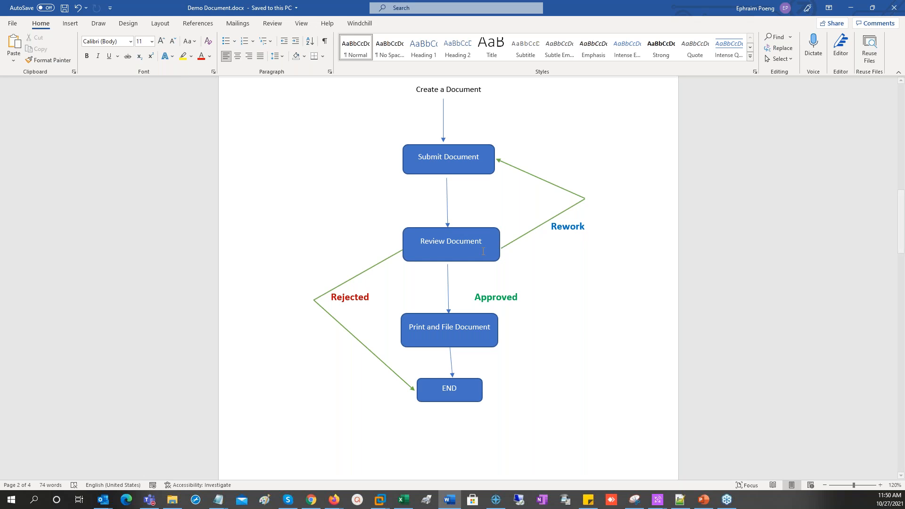
pyautogui.click(565, 230)
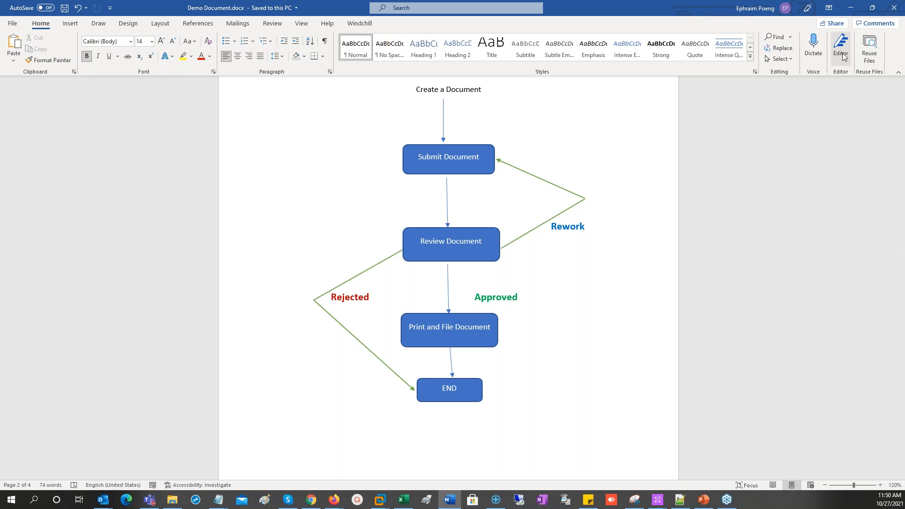
# Step: Switch from Word back to Windchill and open the ptc organization's workflow template administration
pyautogui.click(851, 8)
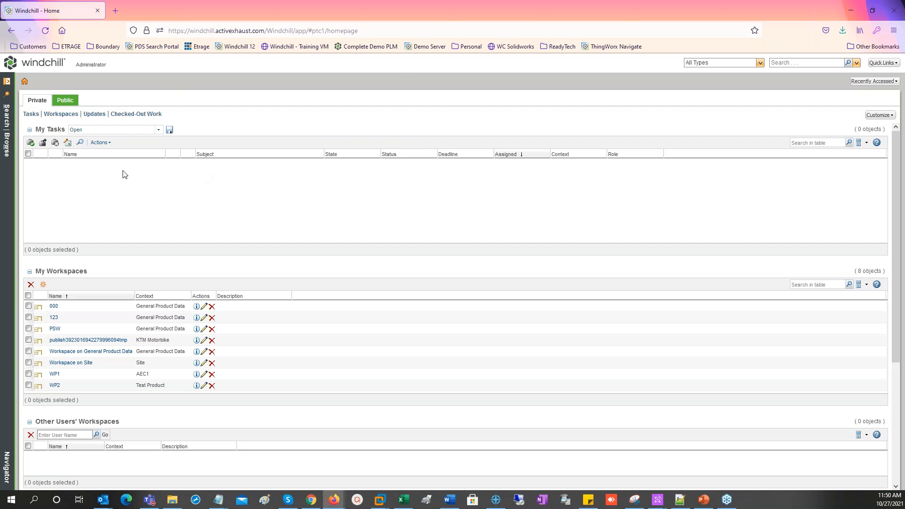
pyautogui.click(7, 151)
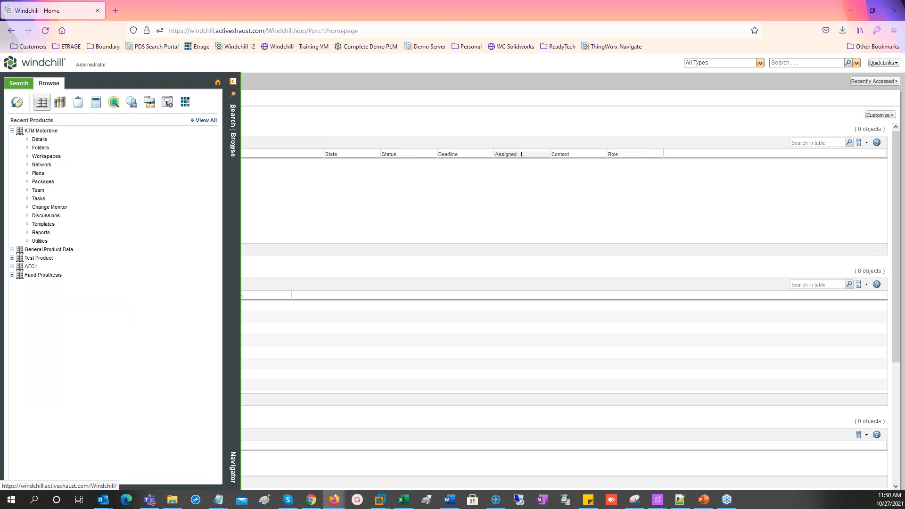
pyautogui.click(130, 103)
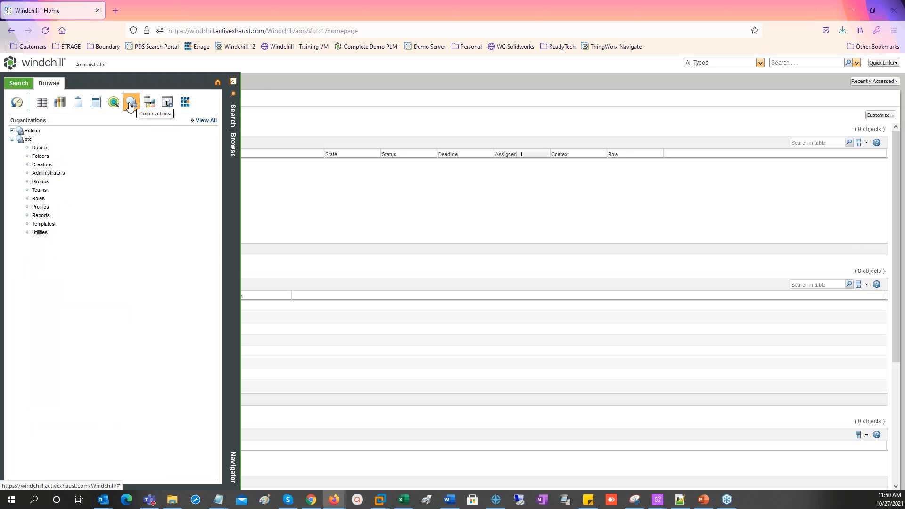
pyautogui.click(40, 232)
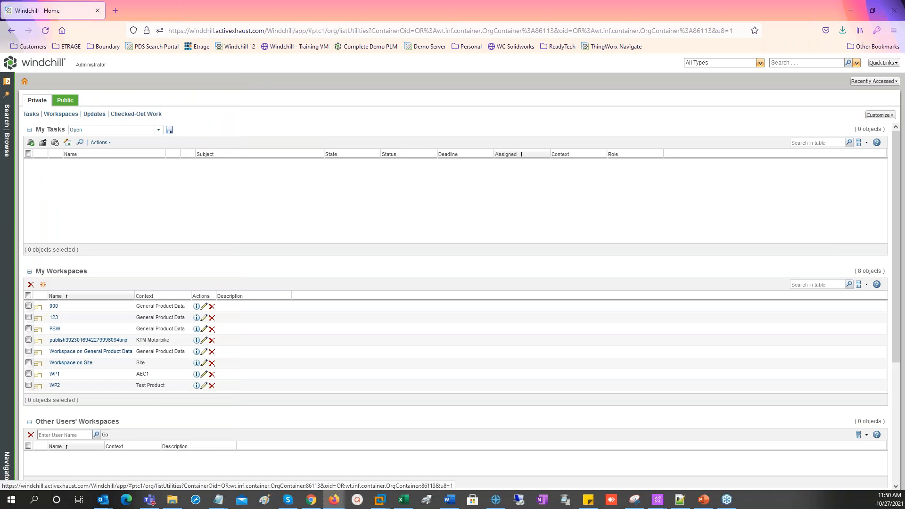
pyautogui.click(97, 358)
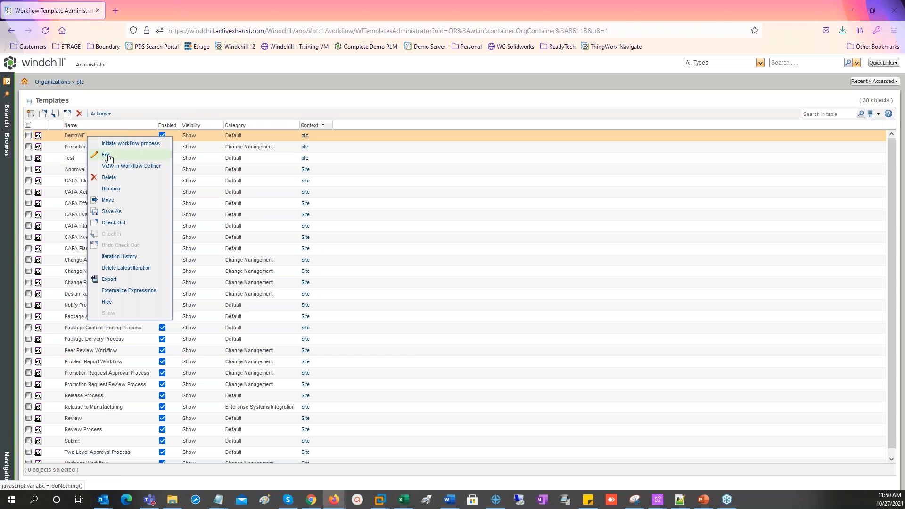
# Step: Open the DemoWF template for editing and show the routing settings of its Review Document activity
pyautogui.click(107, 157)
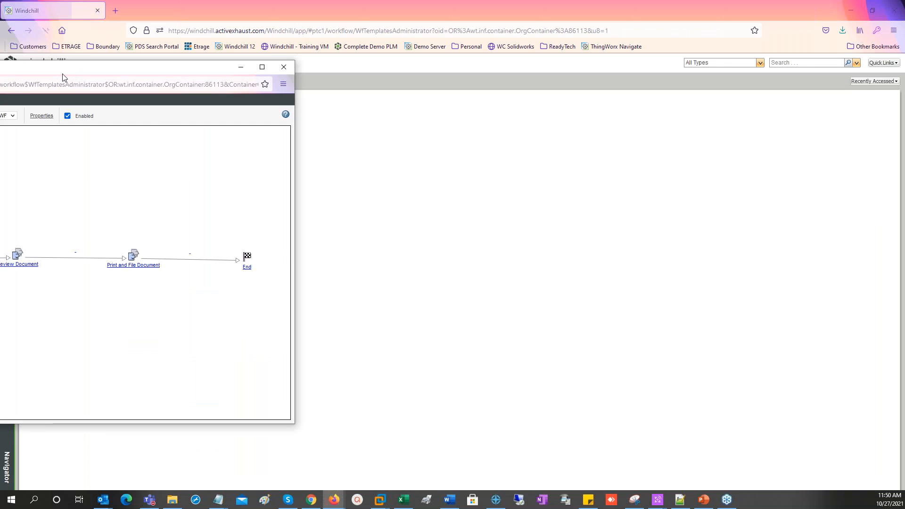
pyautogui.moveTo(491, 84); pyautogui.dragTo(486, 80)
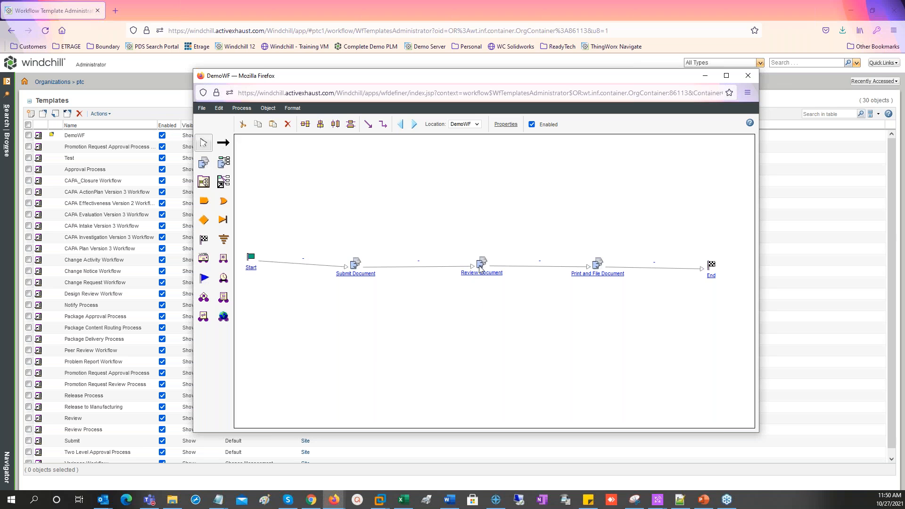
pyautogui.doubleClick(482, 273)
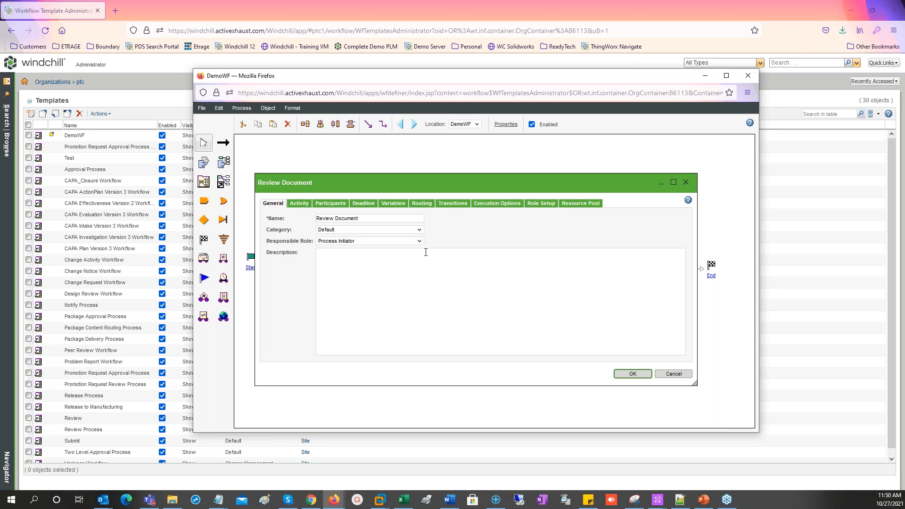
pyautogui.click(424, 204)
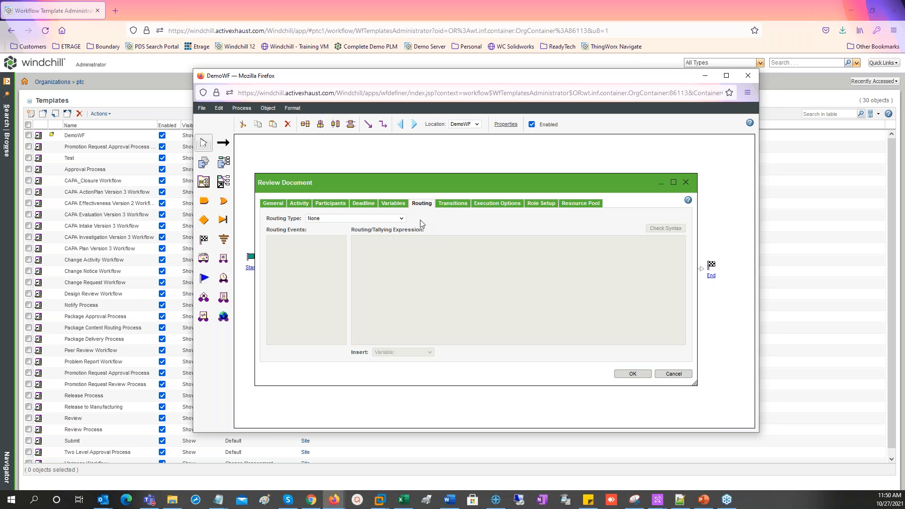
# Step: Try the Conditional and Manual routing types for the Review Document activity
pyautogui.click(403, 219)
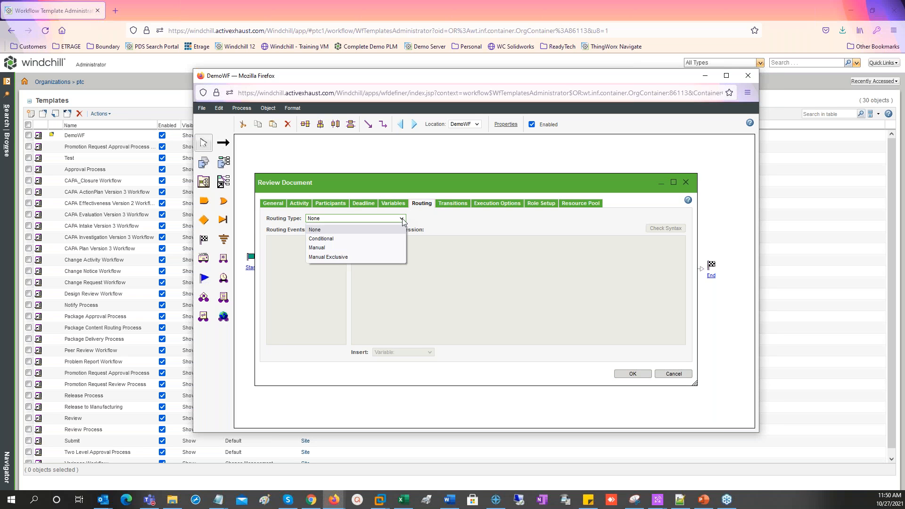
pyautogui.click(342, 239)
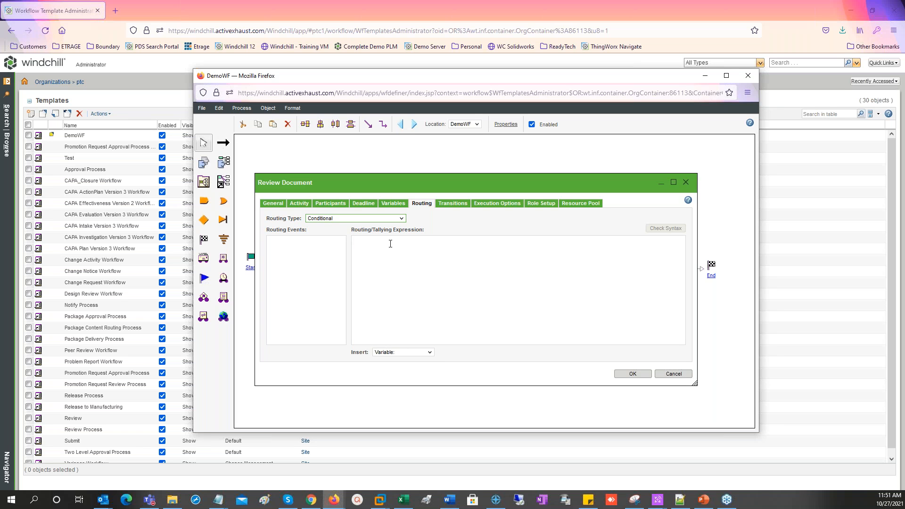
pyautogui.click(370, 248)
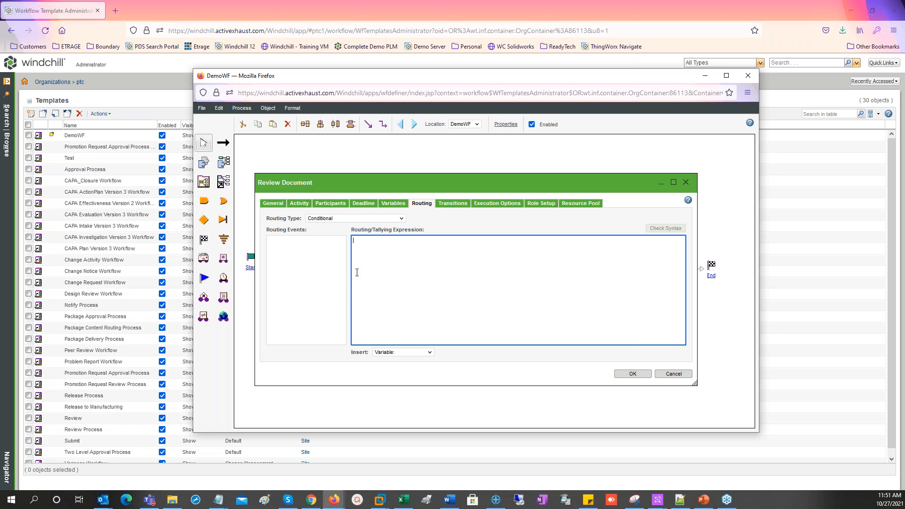
pyautogui.click(394, 219)
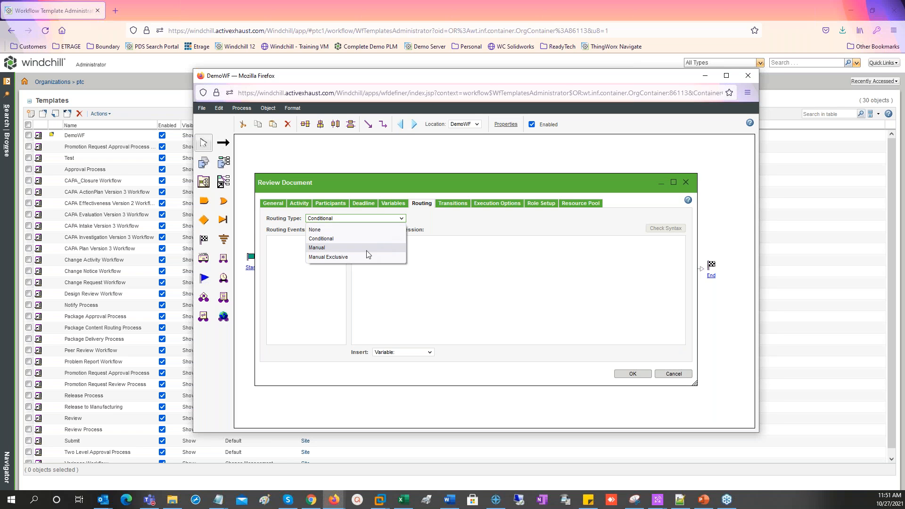
pyautogui.click(334, 246)
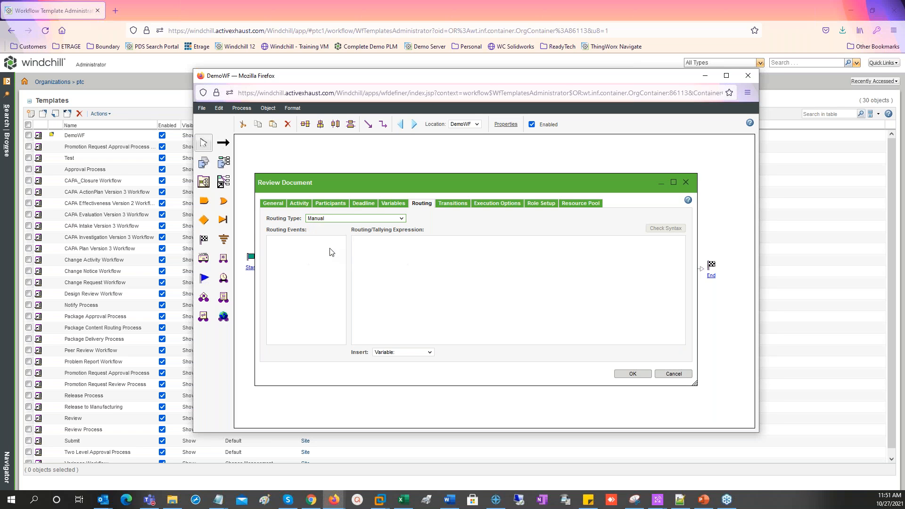
pyautogui.click(309, 266)
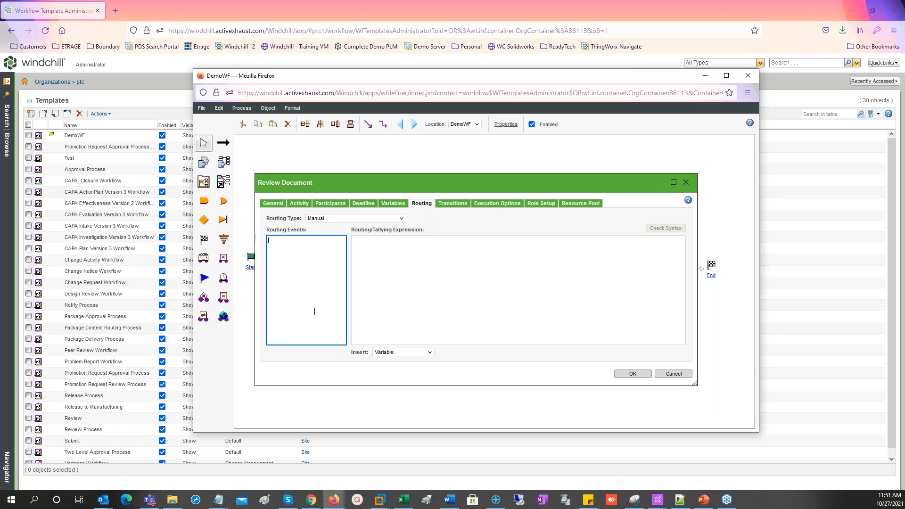
# Step: Set Review Document's routing type to Manual Exclusive with routing events Approved, Rework and Reject, and save the workflow
pyautogui.click(386, 218)
pyautogui.click(338, 256)
pyautogui.click(285, 258)
pyautogui.write('Appr')
pyautogui.write('oved ')
pyautogui.write('Rework ')
pyautogui.write('Reject')
pyautogui.click(624, 374)
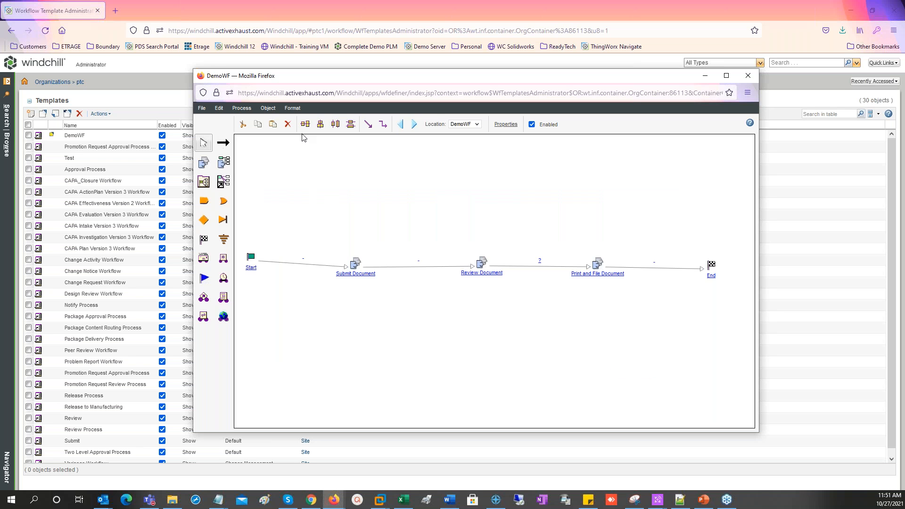
pyautogui.click(202, 108)
pyautogui.click(230, 150)
# Step: Place two Or connectors in the DemoWF diagram, one above and one below the main activity line
pyautogui.click(225, 202)
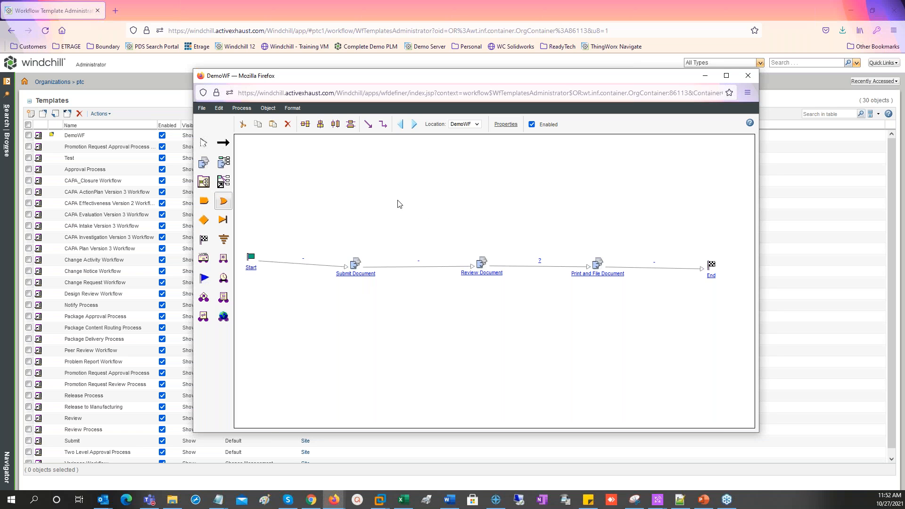
pyautogui.click(418, 206)
pyautogui.click(544, 340)
# Step: Link Review Document through the upper Or to Submit Document and through the lower Or to End, and save the workflow
pyautogui.click(223, 144)
pyautogui.moveTo(482, 262); pyautogui.dragTo(418, 205)
pyautogui.moveTo(394, 235); pyautogui.dragTo(354, 263)
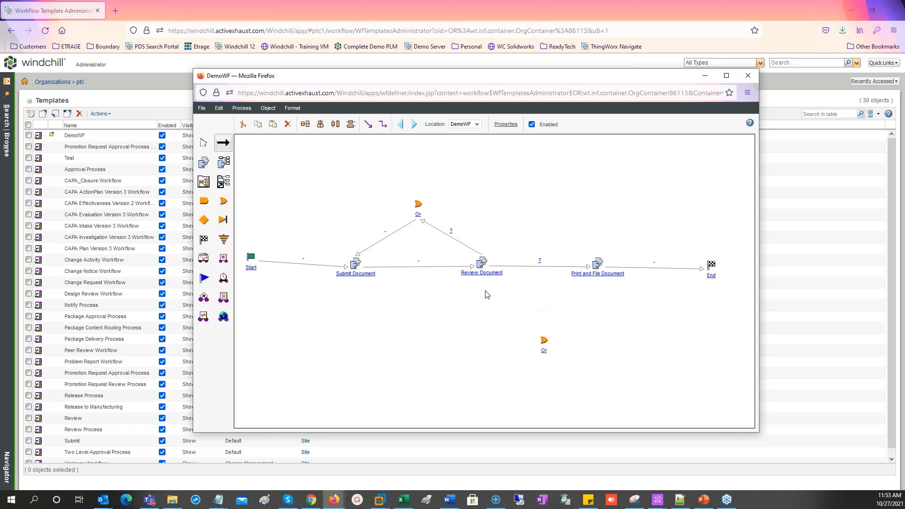
pyautogui.moveTo(481, 267); pyautogui.dragTo(710, 271)
pyautogui.click(203, 109)
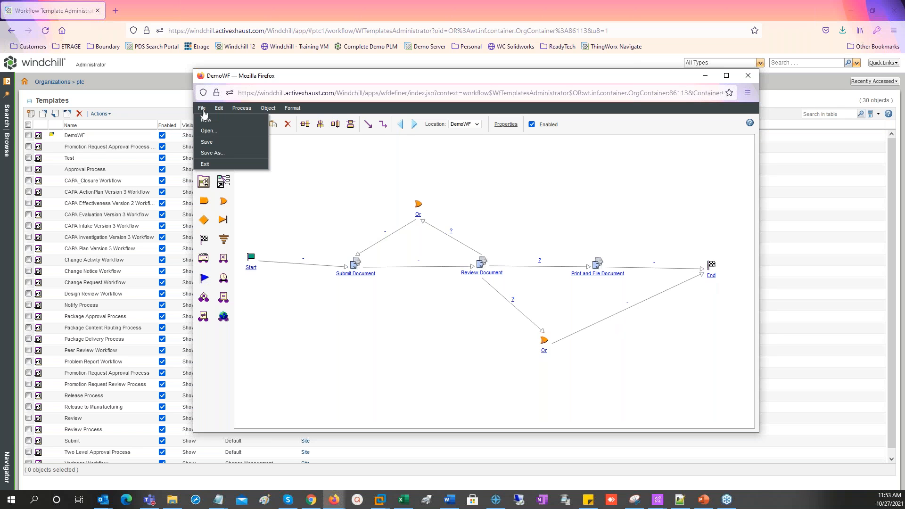
pyautogui.click(208, 142)
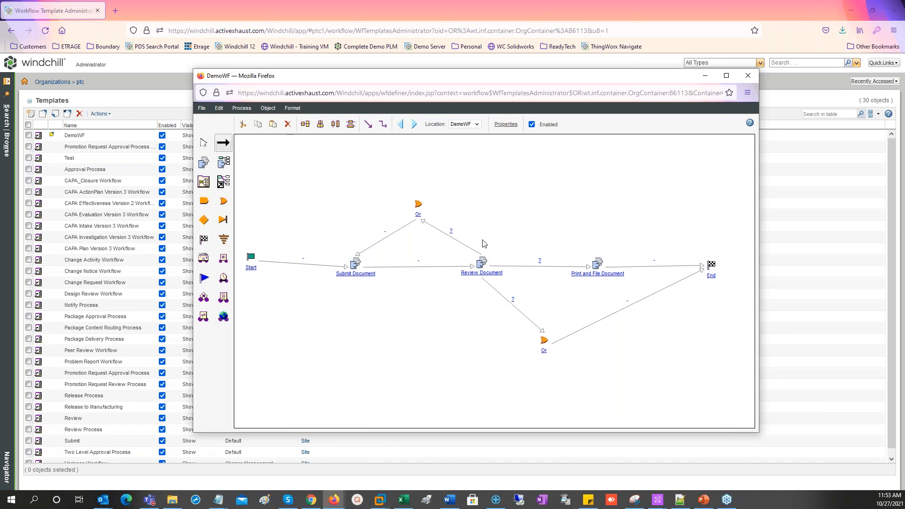
# Step: Make the Rework event fire the upper Or on its link from Review Document, and mark that link as a loop link
pyautogui.doubleClick(451, 233)
pyautogui.moveTo(473, 246); pyautogui.dragTo(586, 168)
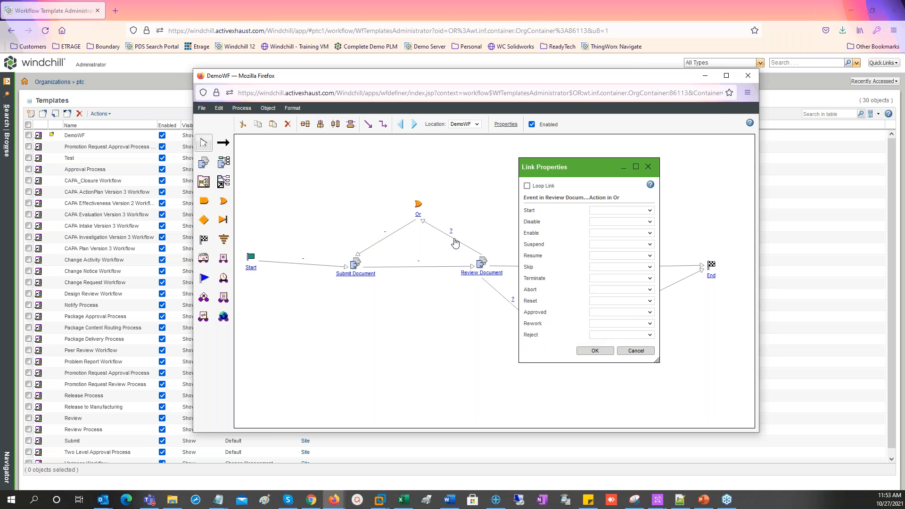
pyautogui.click(602, 323)
pyautogui.click(609, 343)
pyautogui.click(528, 187)
pyautogui.click(598, 355)
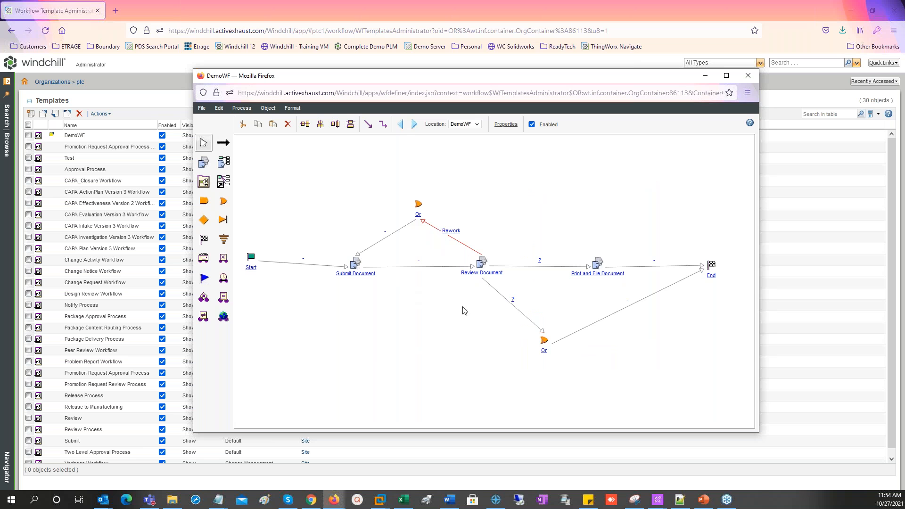
# Step: Assign the Approved event as the trigger on the link from Review Document to Print and File Document
pyautogui.click(540, 265)
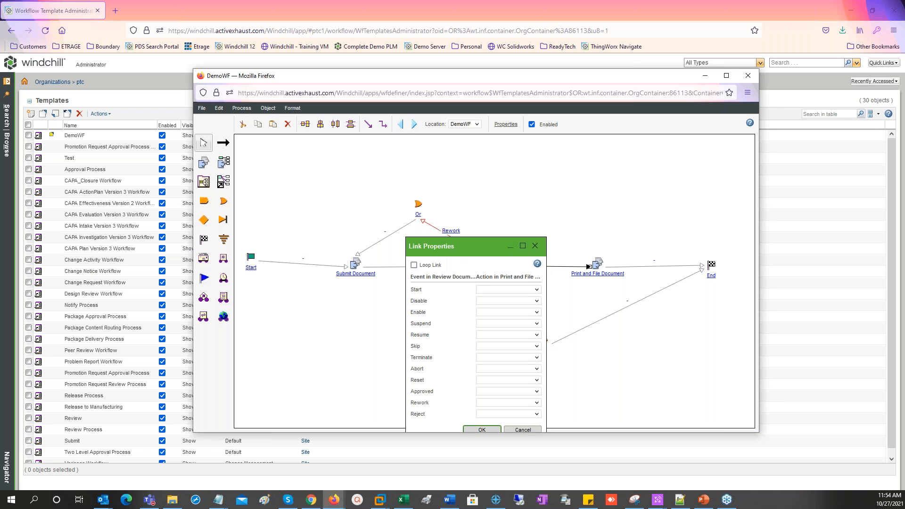
pyautogui.moveTo(472, 247); pyautogui.dragTo(566, 150)
pyautogui.click(581, 297)
pyautogui.click(590, 314)
pyautogui.click(576, 332)
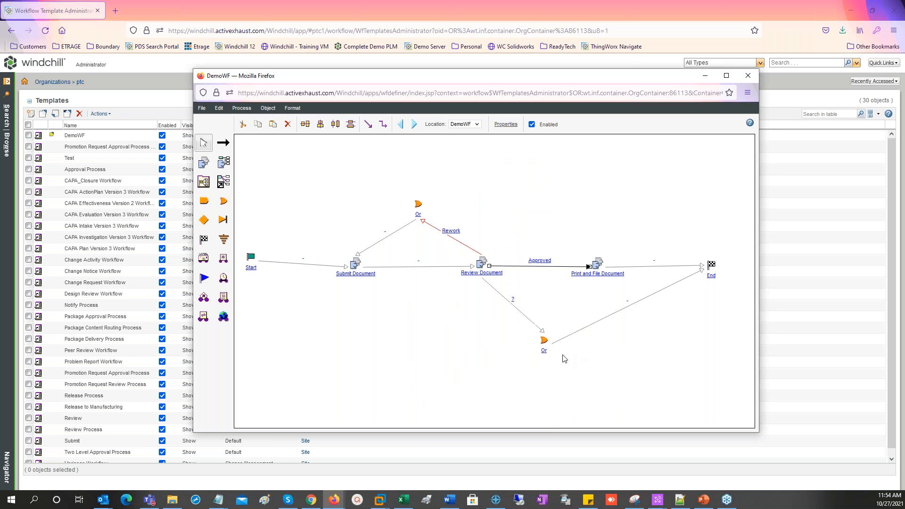
# Step: Make the Reject event fire the lower Or on its link from Review Document, and save the workflow
pyautogui.doubleClick(513, 306)
pyautogui.click(505, 414)
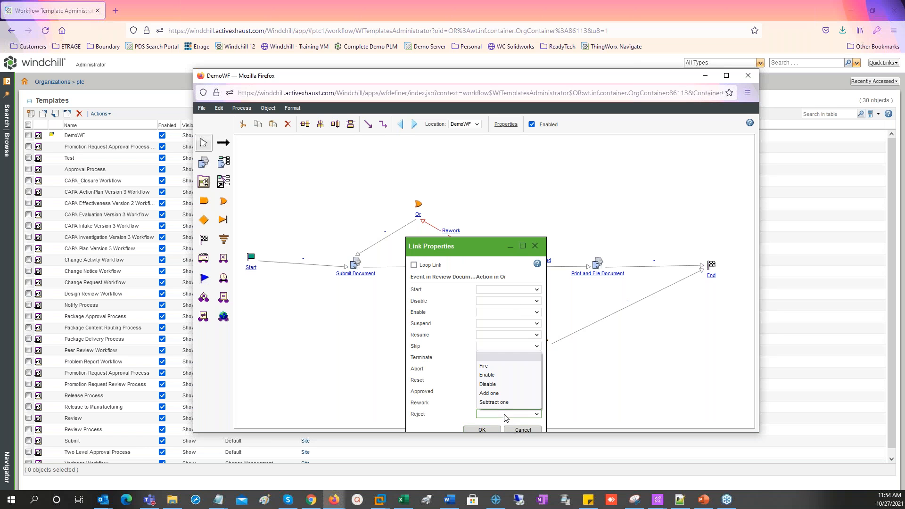
pyautogui.click(495, 366)
pyautogui.click(483, 430)
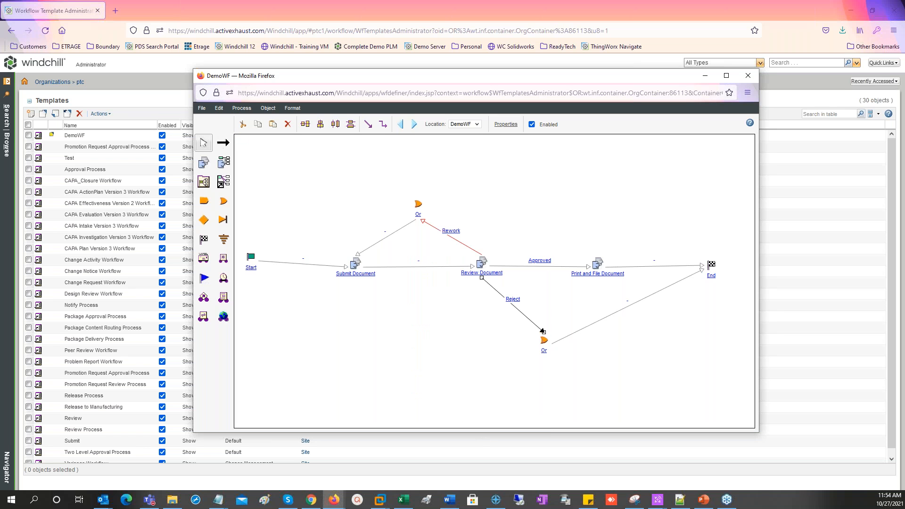
pyautogui.click(201, 109)
pyautogui.click(214, 142)
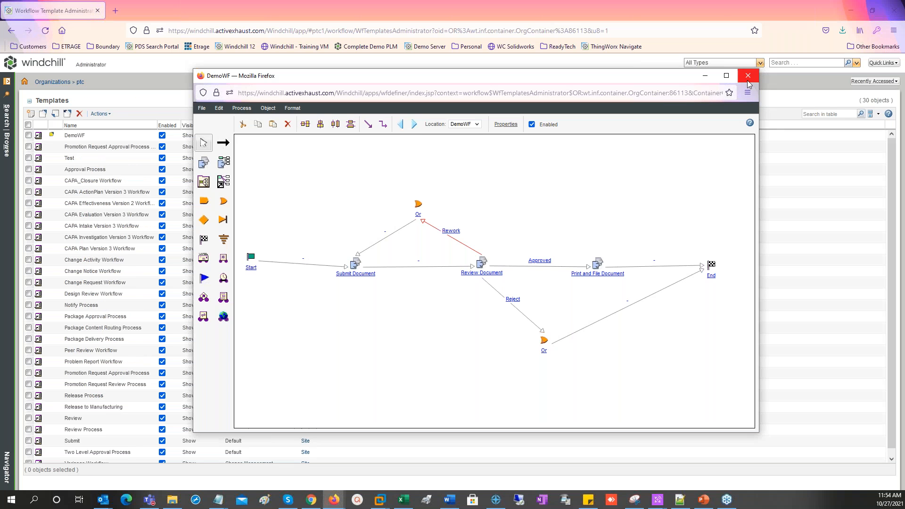
# Step: Close the workflow editor and check in the DemoWF template
pyautogui.click(748, 75)
pyautogui.rightClick(84, 134)
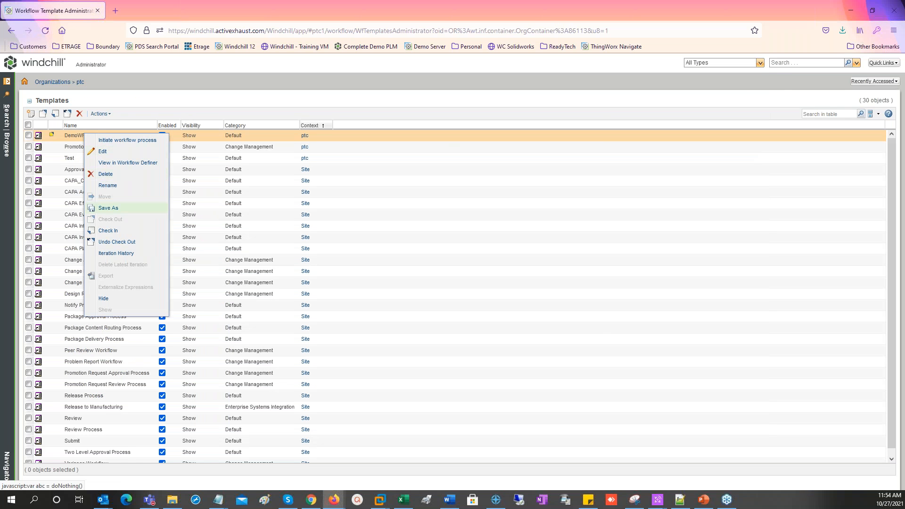
pyautogui.click(115, 232)
pyautogui.click(532, 389)
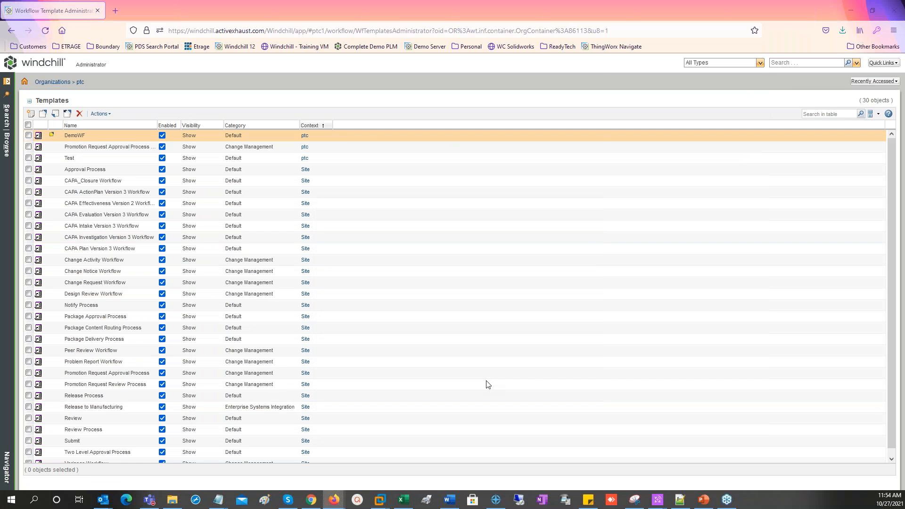
pyautogui.click(899, 62)
# Step: Open the KTM Motorbike product's folders in a new browser tab and go to Documentation > Demo documents
pyautogui.click(8, 147)
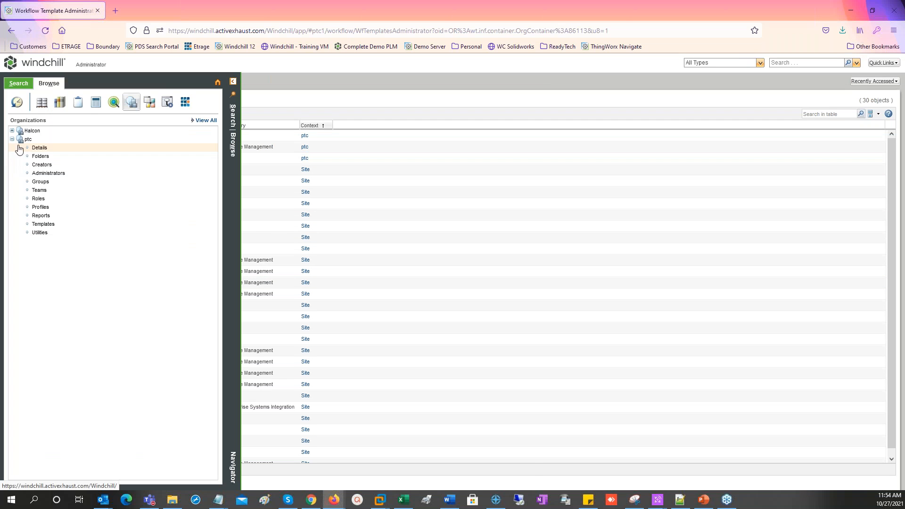
pyautogui.click(40, 103)
pyautogui.middleClick(44, 148)
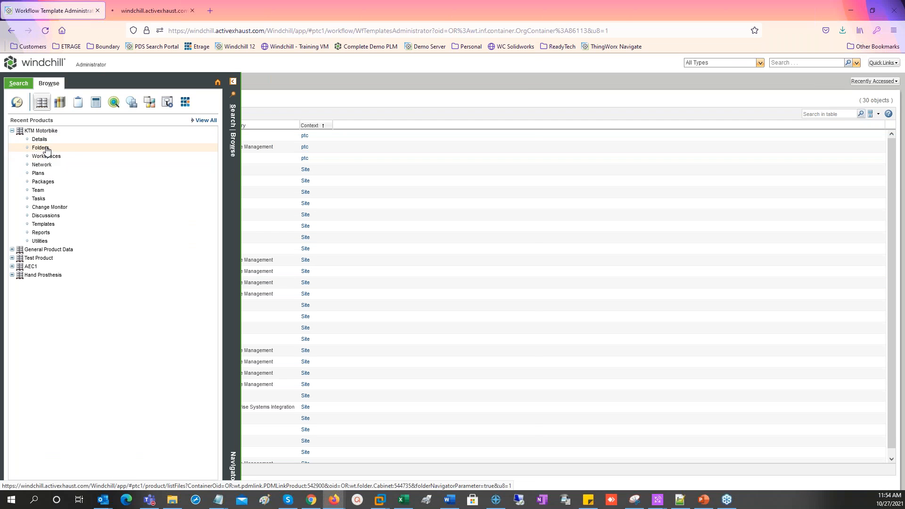
pyautogui.click(188, 10)
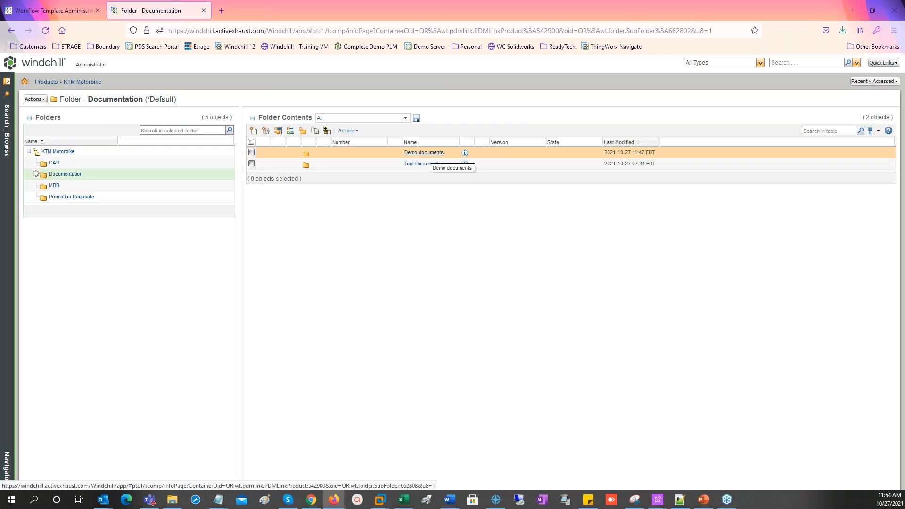
pyautogui.click(421, 153)
# Step: Create a new document of type Demo Documents with No Content as its primary content source, named Demo_Doc2
pyautogui.click(254, 130)
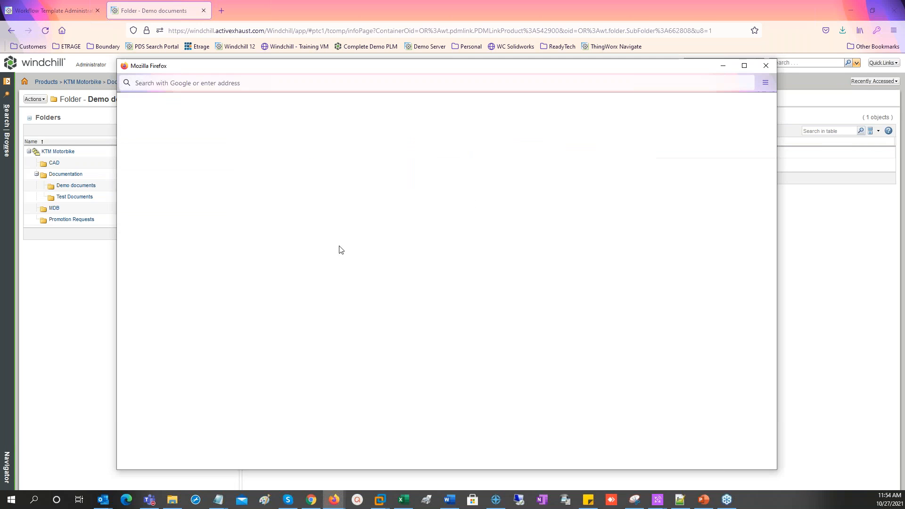
pyautogui.click(205, 146)
pyautogui.click(196, 174)
pyautogui.click(244, 180)
pyautogui.click(234, 189)
pyautogui.click(233, 232)
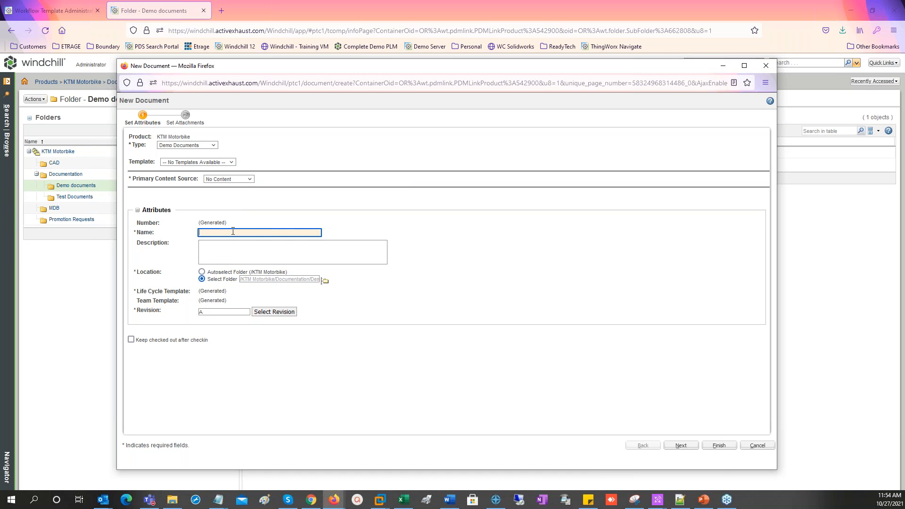
pyautogui.write('Demo_Doc2')
pyautogui.click(719, 445)
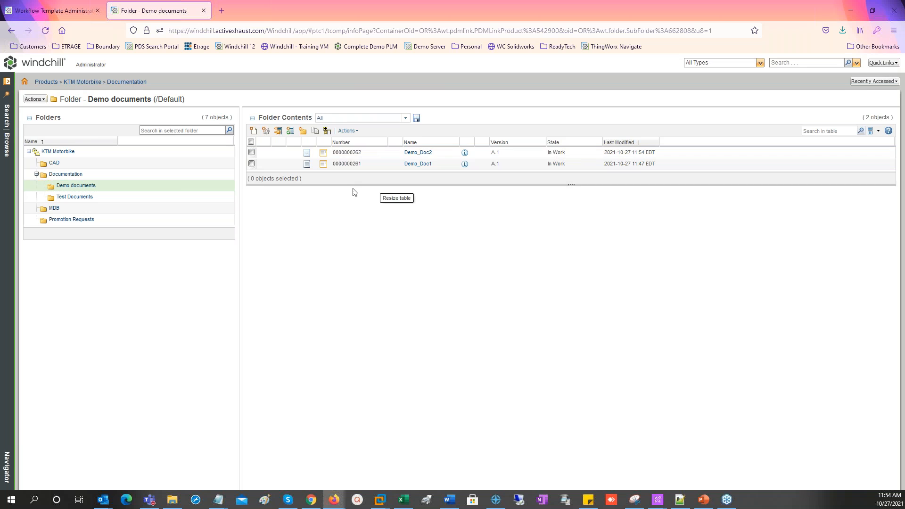
# Step: Open the Submit Document task for Demo_Doc2, check its workflow process, and complete the task
pyautogui.click(46, 62)
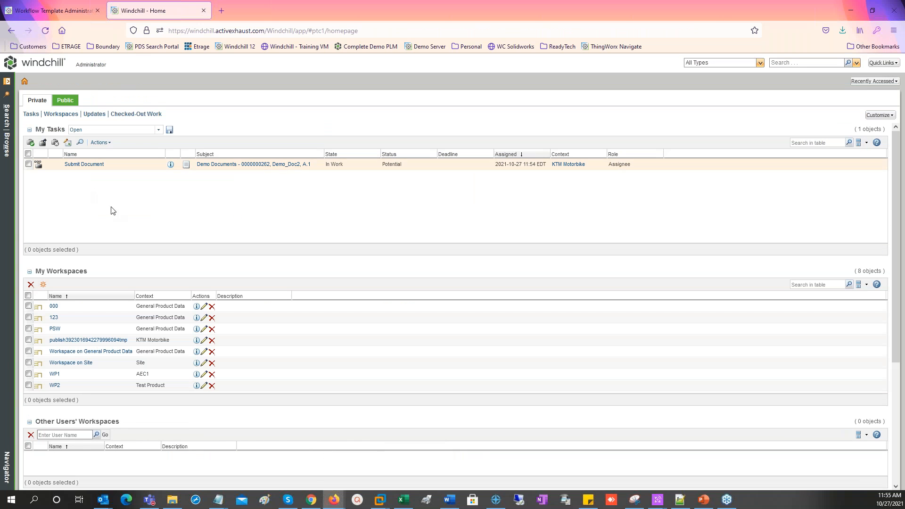
pyautogui.click(88, 165)
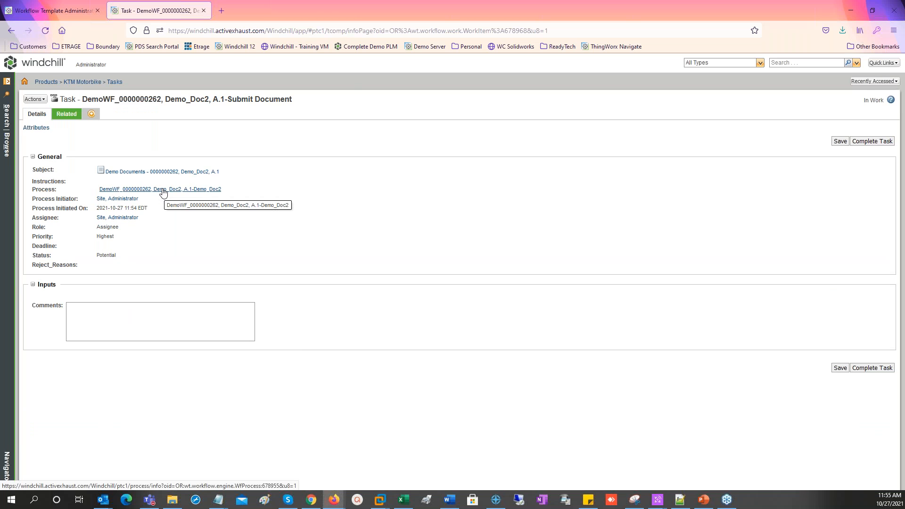
pyautogui.click(160, 189)
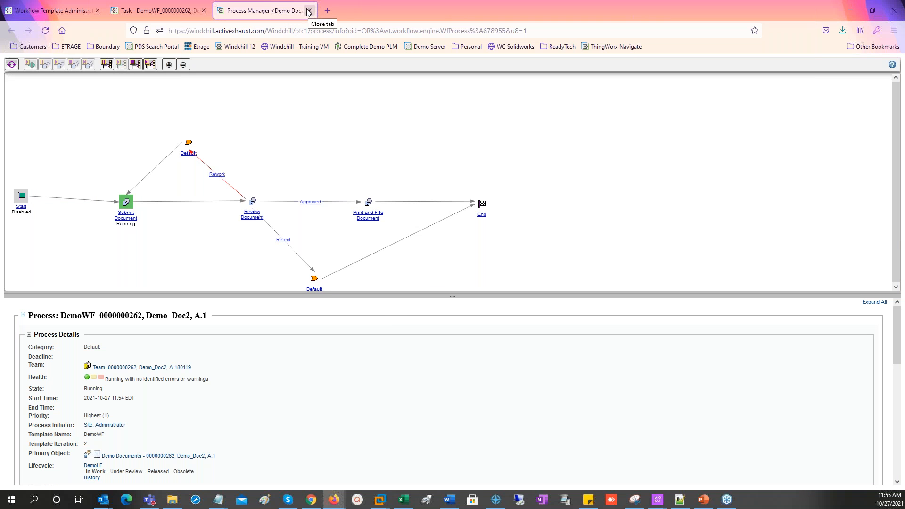
pyautogui.middleClick(269, 13)
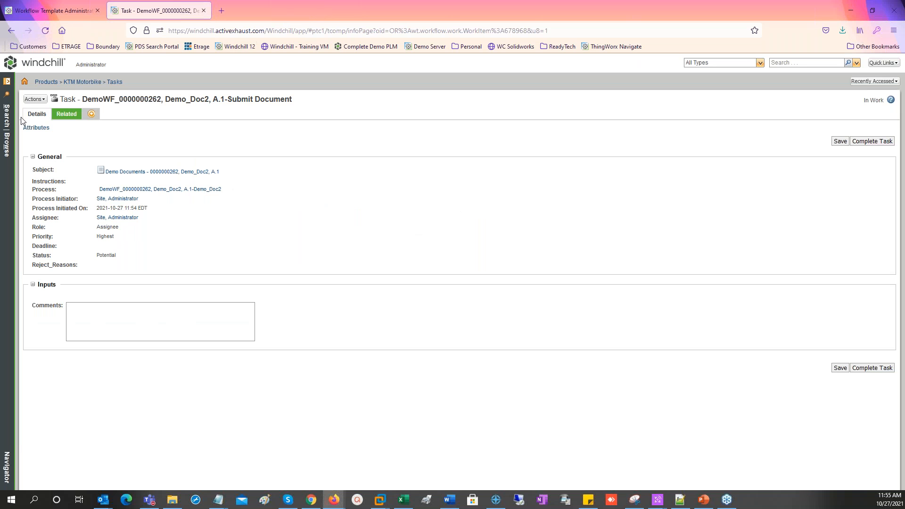
pyautogui.click(870, 368)
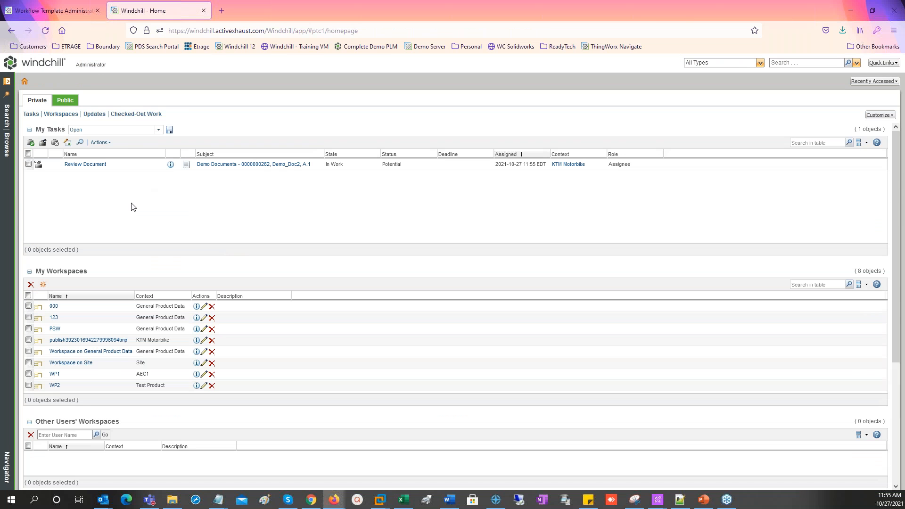
# Step: Complete the Review Document task for Demo_Doc2 with the Reject routing option
pyautogui.click(90, 166)
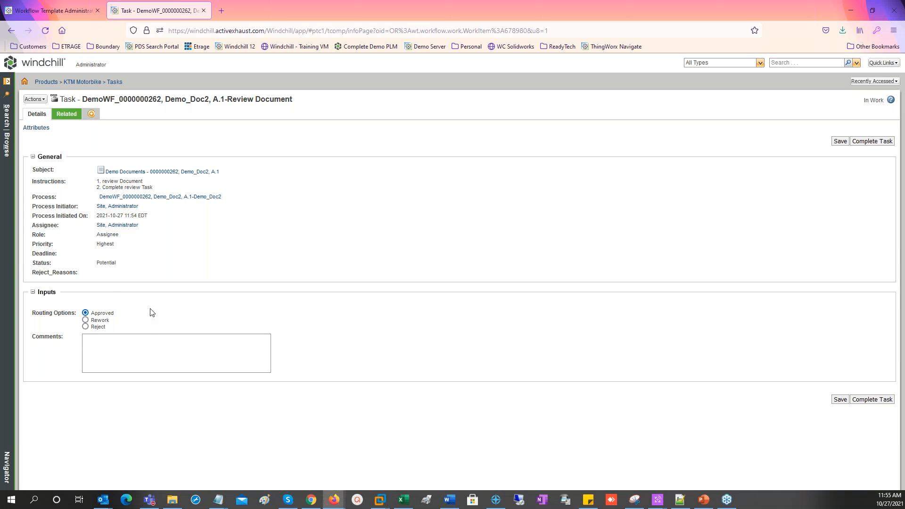
pyautogui.click(85, 327)
pyautogui.click(873, 400)
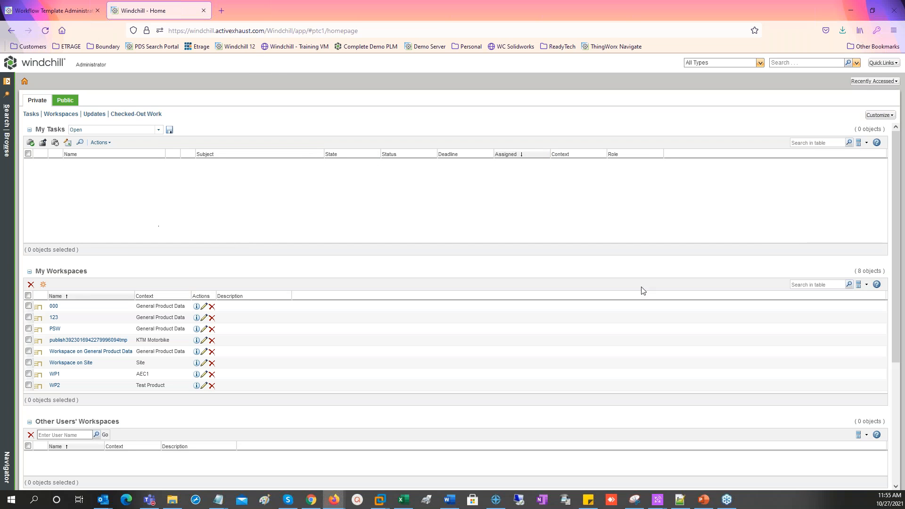
# Step: View Demo_Doc2's recently accessed DemoWF process, enlarge its diagram to examine the reject route, and close the browser tab
pyautogui.click(870, 81)
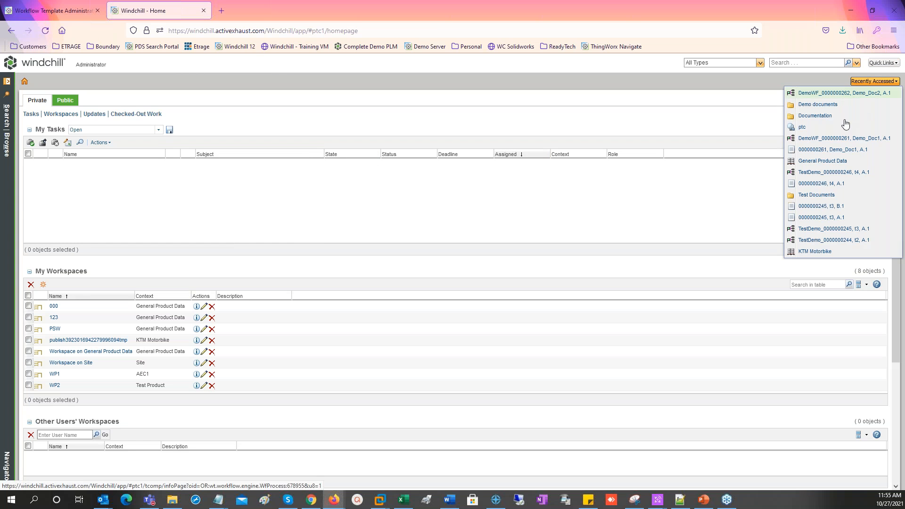
pyautogui.click(844, 94)
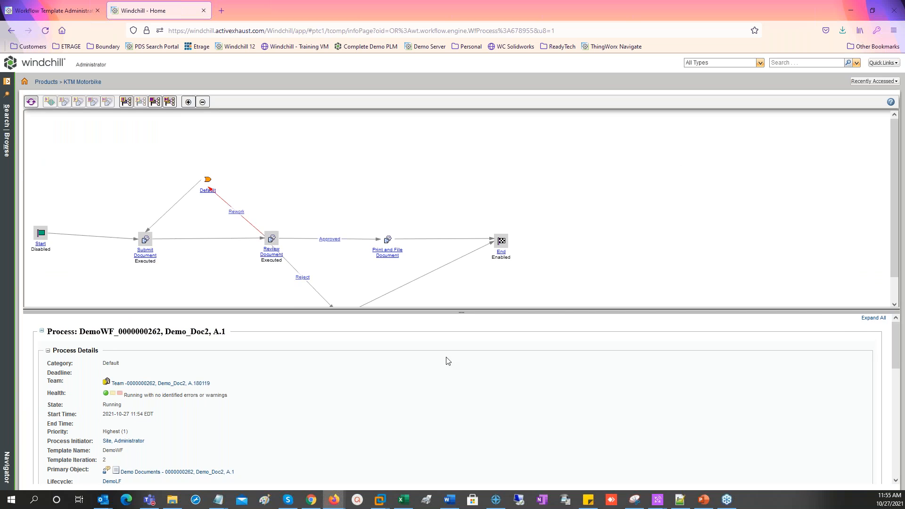
pyautogui.moveTo(434, 311); pyautogui.dragTo(440, 363)
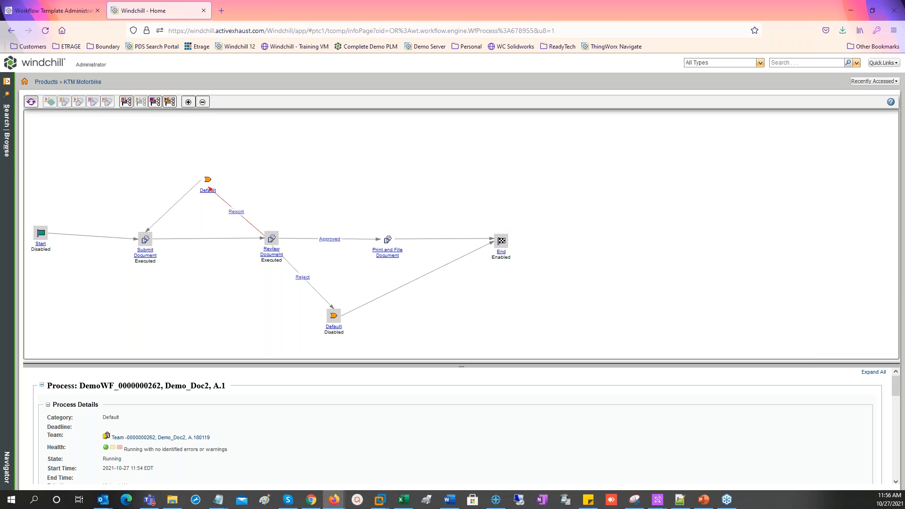
pyautogui.click(205, 10)
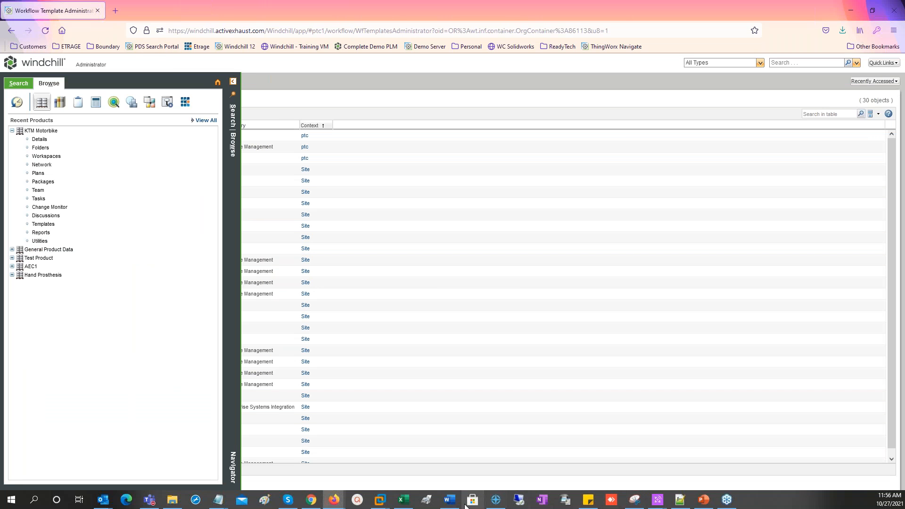
# Step: Switch to Demo Document.docx in Word and view the flowchart containing the Set to Released and Set to Obsolete steps
pyautogui.moveTo(453, 507)
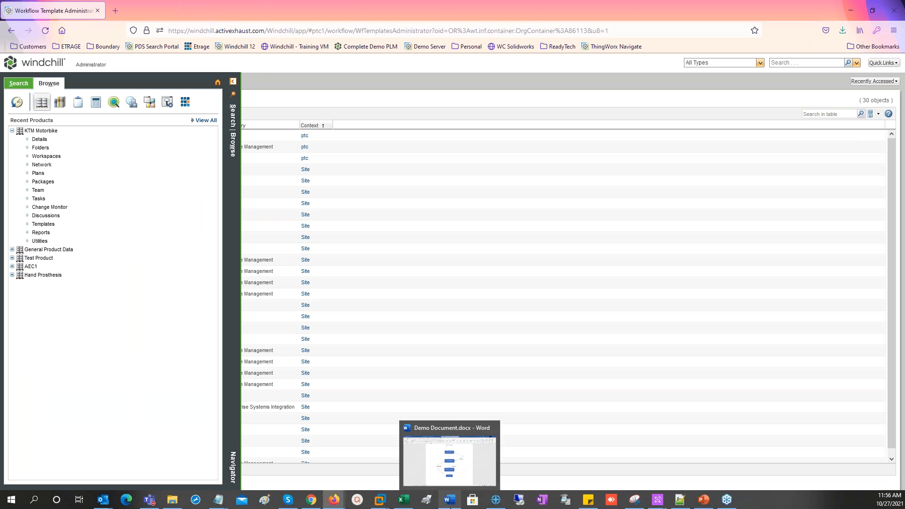
pyautogui.click(450, 457)
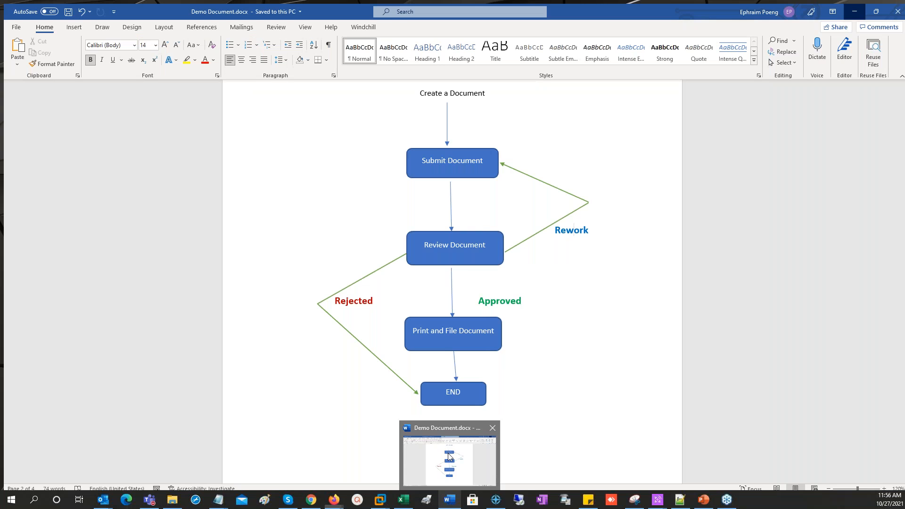
pyautogui.moveTo(902, 224); pyautogui.dragTo(902, 326)
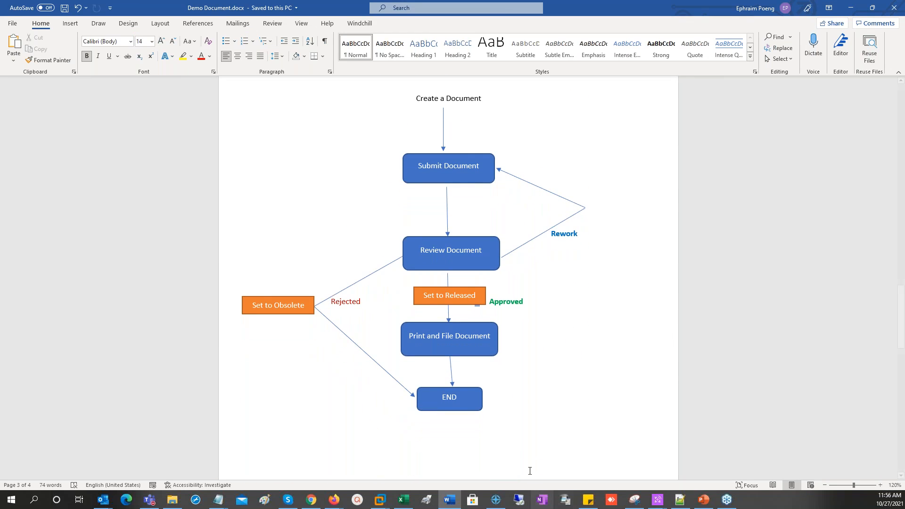
# Step: Switch back to Windchill in Firefox and check the states of the documents in the Demo documents folder
pyautogui.moveTo(332, 503)
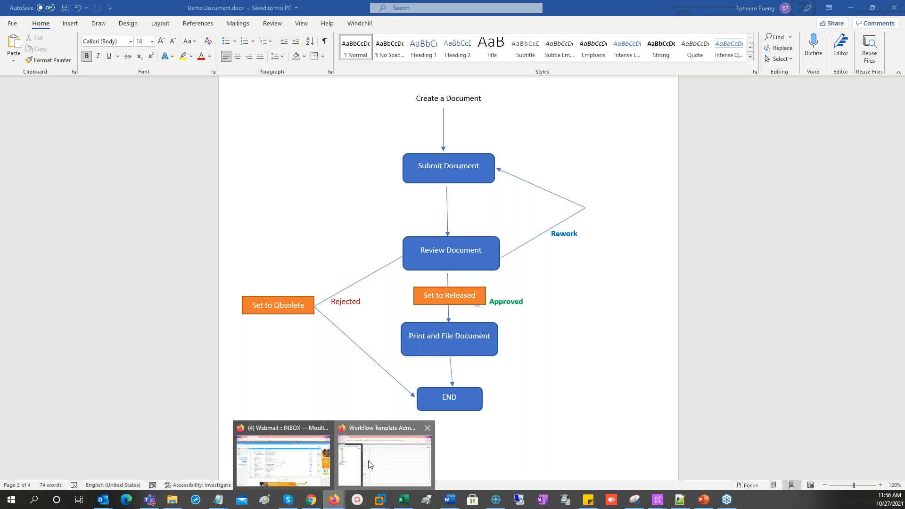
pyautogui.click(370, 459)
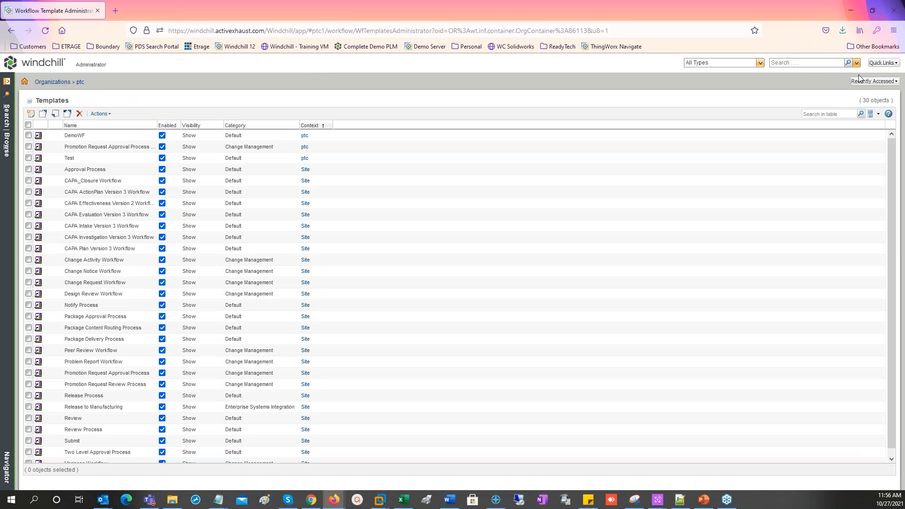
pyautogui.click(861, 81)
pyautogui.click(818, 104)
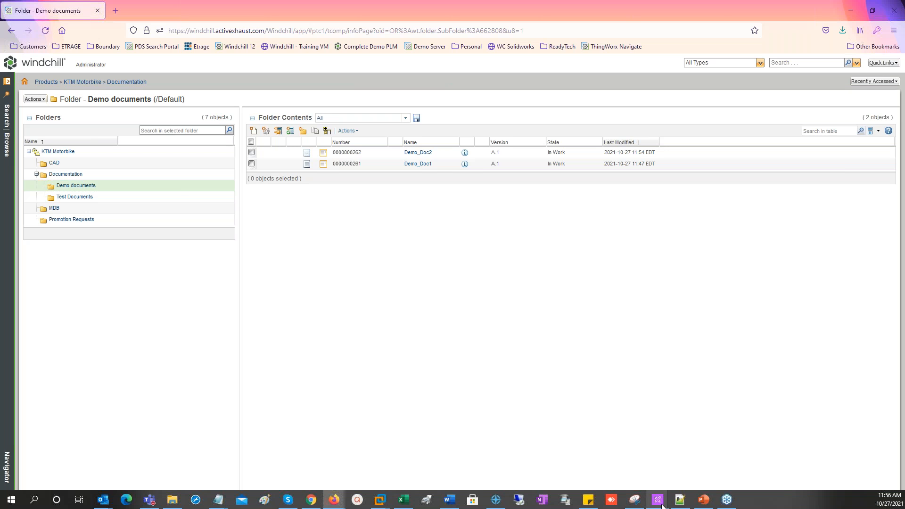
pyautogui.click(329, 503)
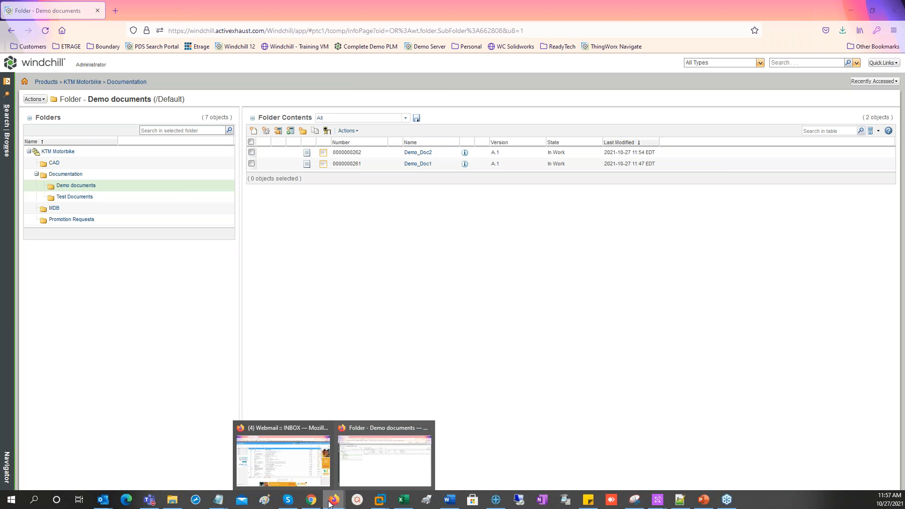
# Step: Return to the Word flowchart and examine where the Set to Released and Set to Obsolete steps belong
pyautogui.click(450, 500)
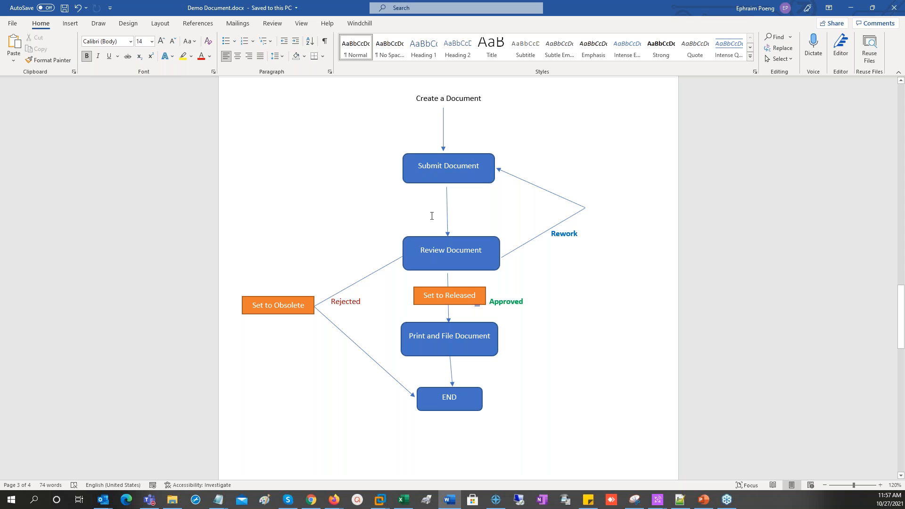
pyautogui.click(454, 294)
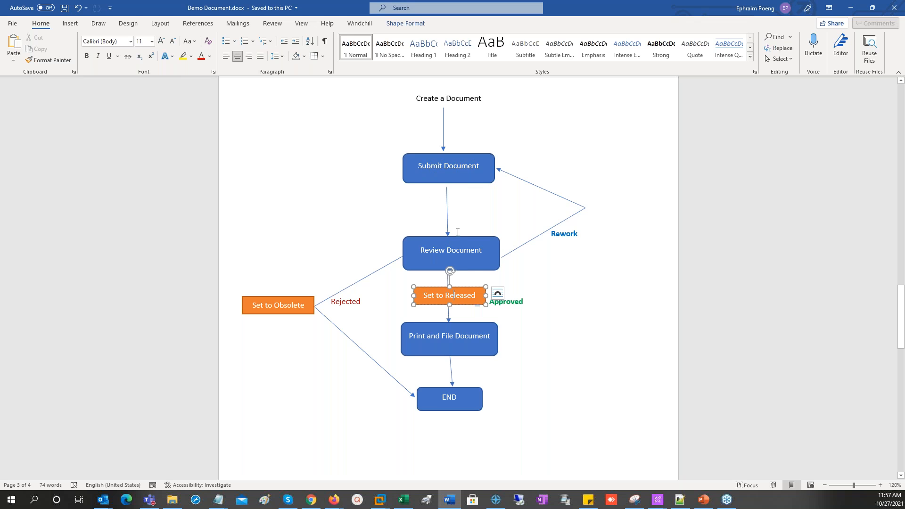
pyautogui.click(447, 207)
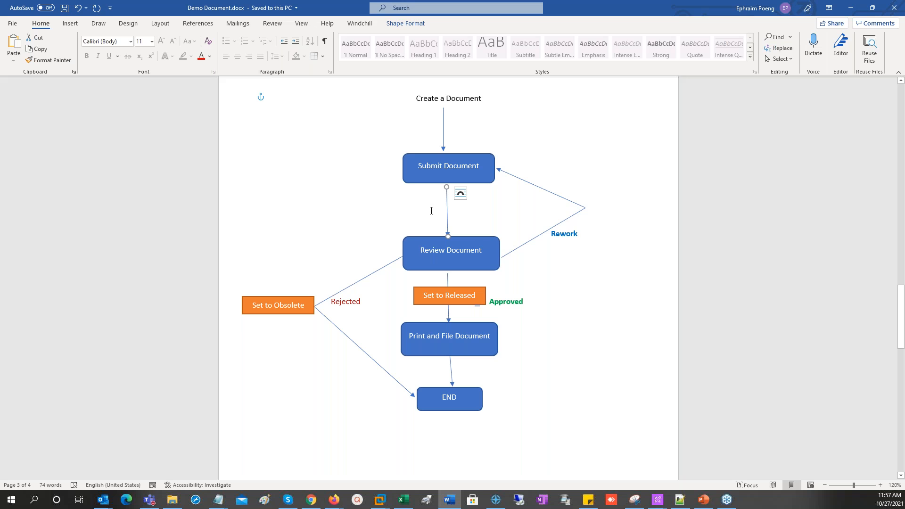
pyautogui.scroll(-1, 431, 211)
pyautogui.scroll(1, 443, 235)
pyautogui.click(449, 295)
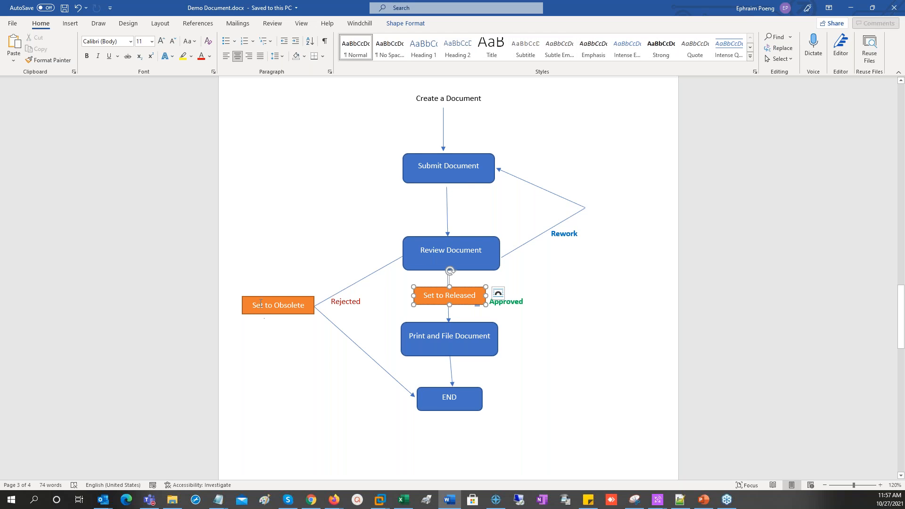
pyautogui.click(304, 309)
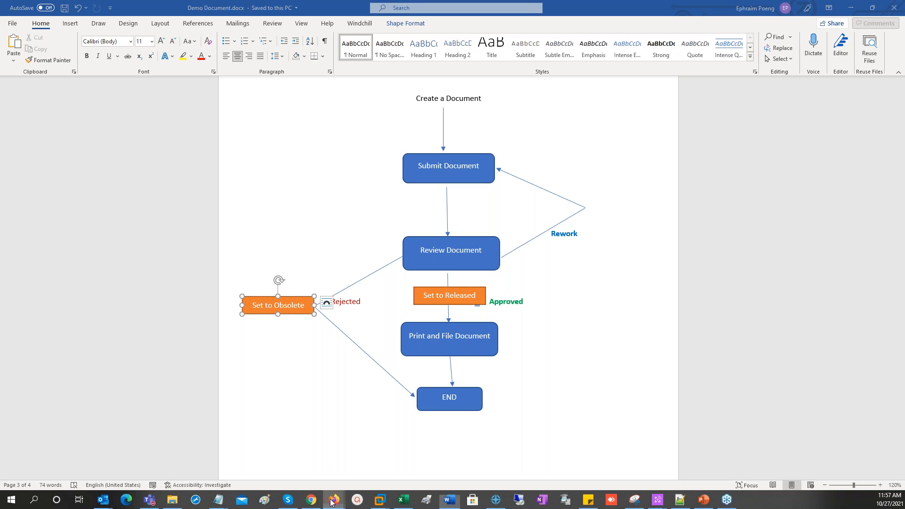
# Step: Switch to Windchill and open the DemoWF template for editing from the ptc organization's Workflow Template Administration in a new browser tab
pyautogui.moveTo(334, 499)
pyautogui.click(380, 467)
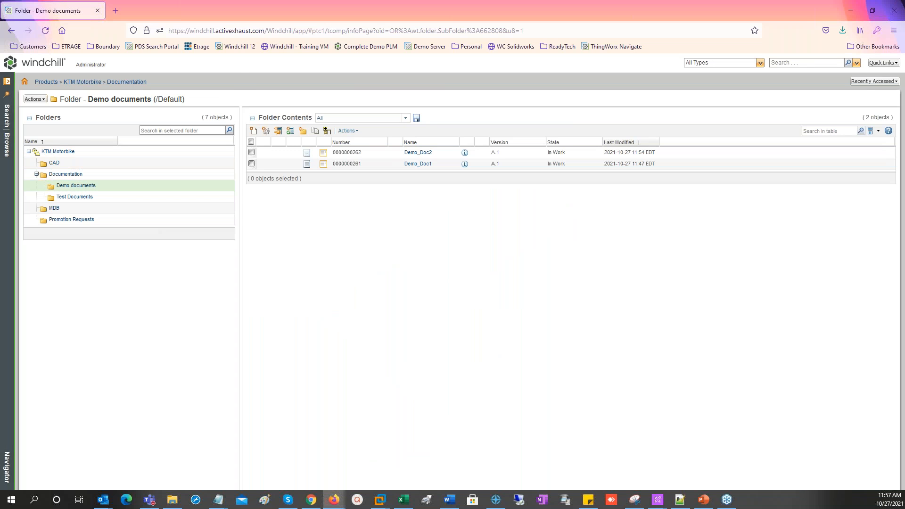
pyautogui.click(7, 150)
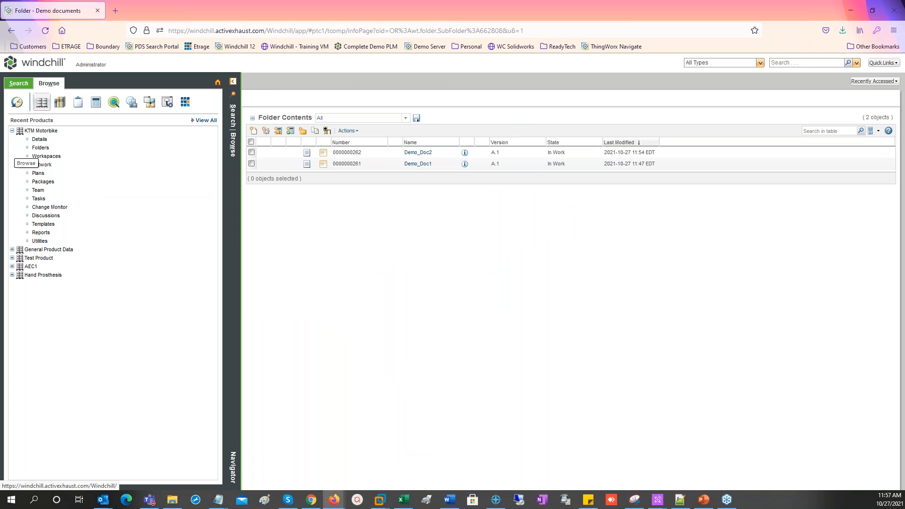
pyautogui.click(131, 102)
pyautogui.middleClick(47, 235)
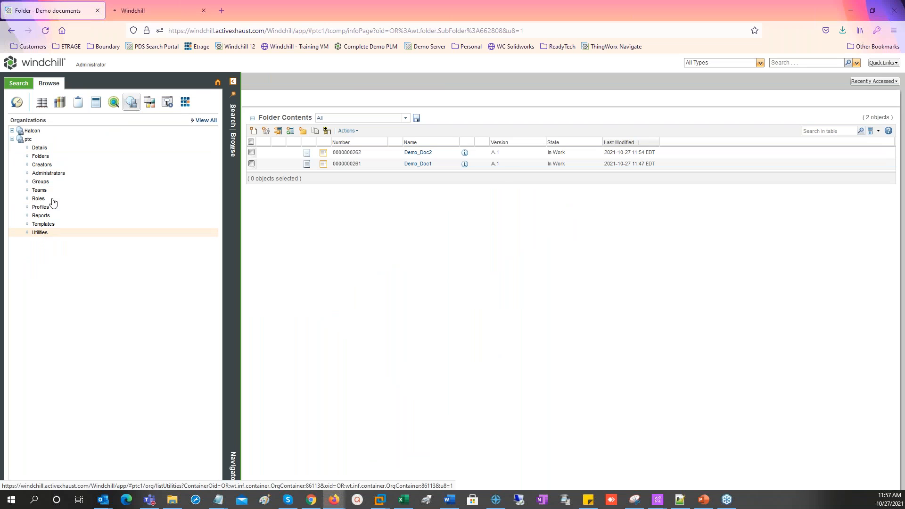
pyautogui.click(147, 12)
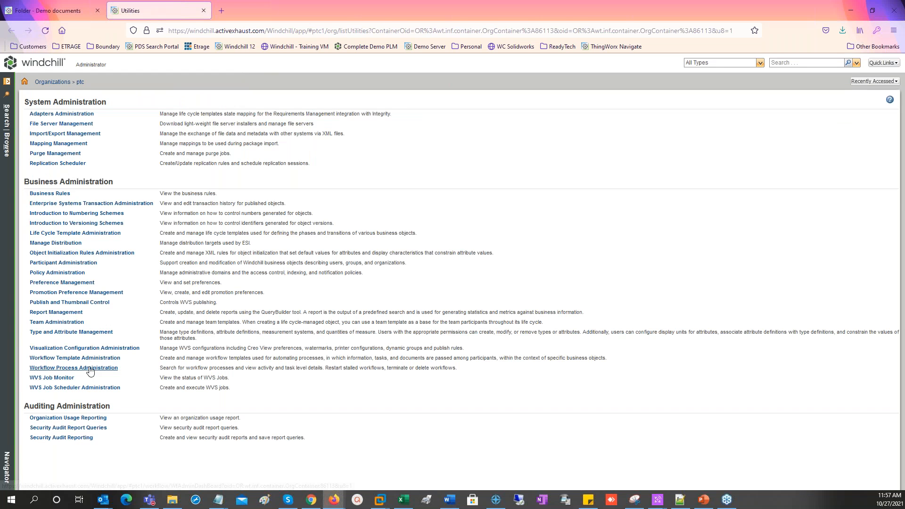
pyautogui.click(90, 358)
pyautogui.rightClick(90, 135)
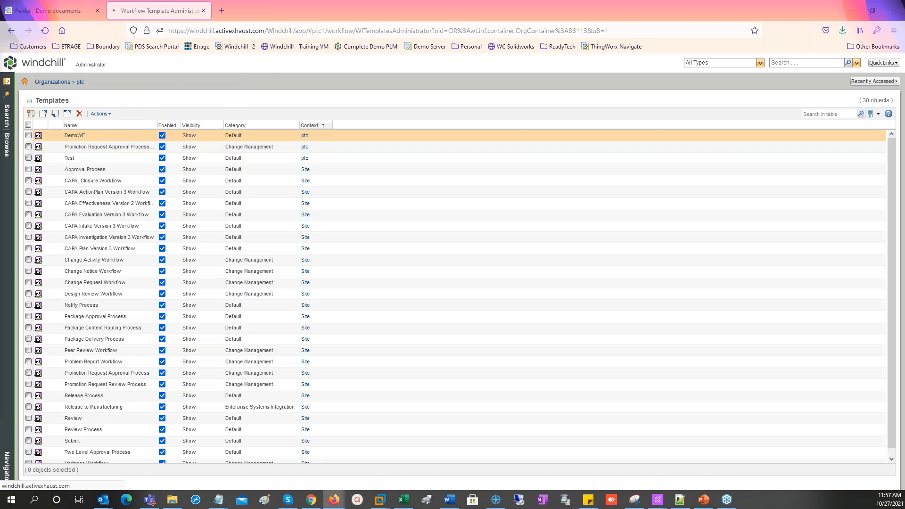
# Step: Spread the Submit Document, Review Document, Print and File Document and End nodes farther apart to make room between them
pyautogui.moveTo(519, 196); pyautogui.dragTo(683, 196)
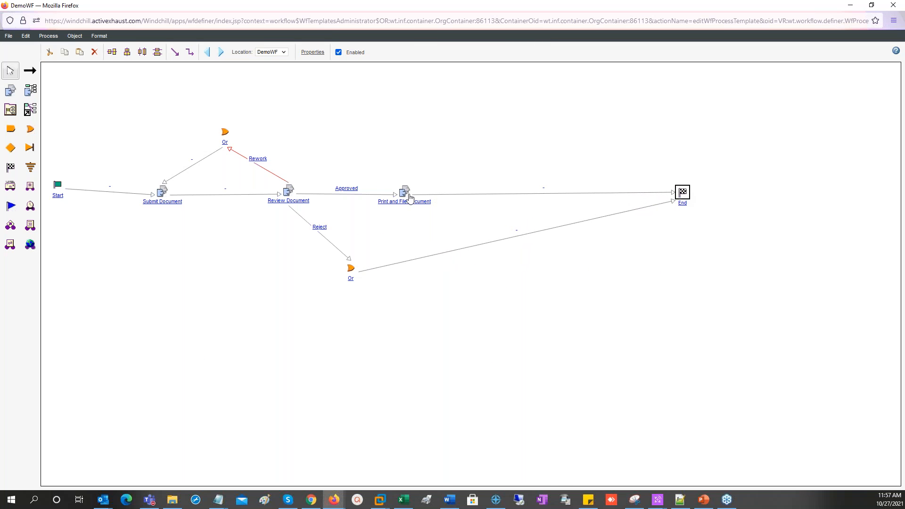
pyautogui.moveTo(404, 193); pyautogui.dragTo(495, 197)
pyautogui.moveTo(289, 191); pyautogui.dragTo(364, 191)
pyautogui.moveTo(162, 191); pyautogui.dragTo(153, 189)
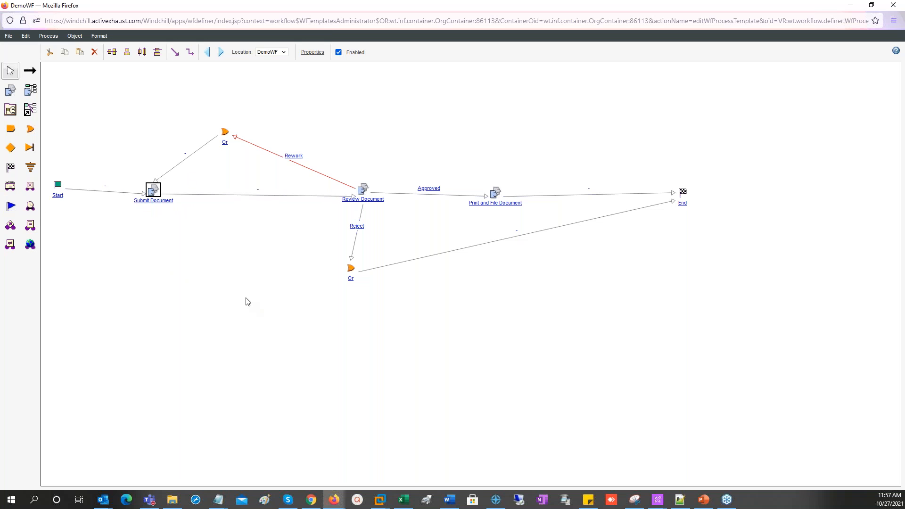
# Step: Place three Method Robots: between Submit Document and Review Document, under the Approved link, and near the link from the lower Or to End
pyautogui.click(29, 187)
pyautogui.click(227, 242)
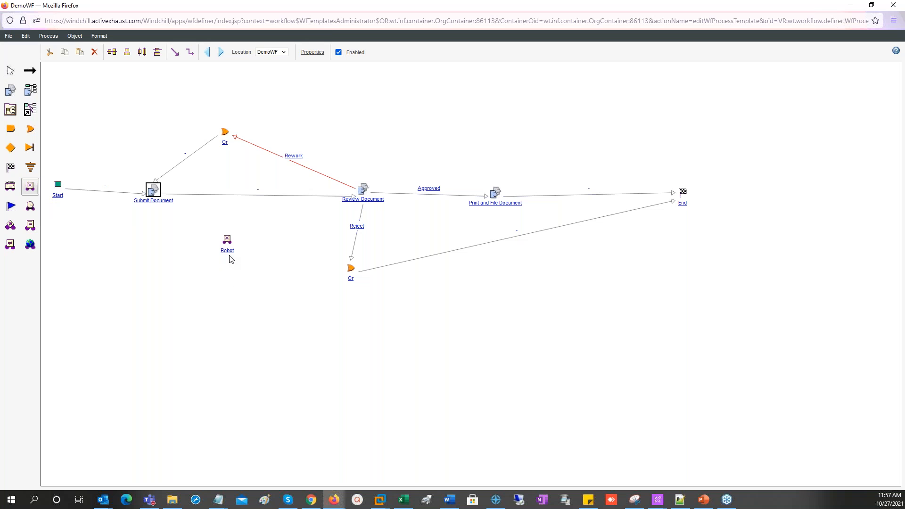
pyautogui.moveTo(230, 242); pyautogui.dragTo(247, 209)
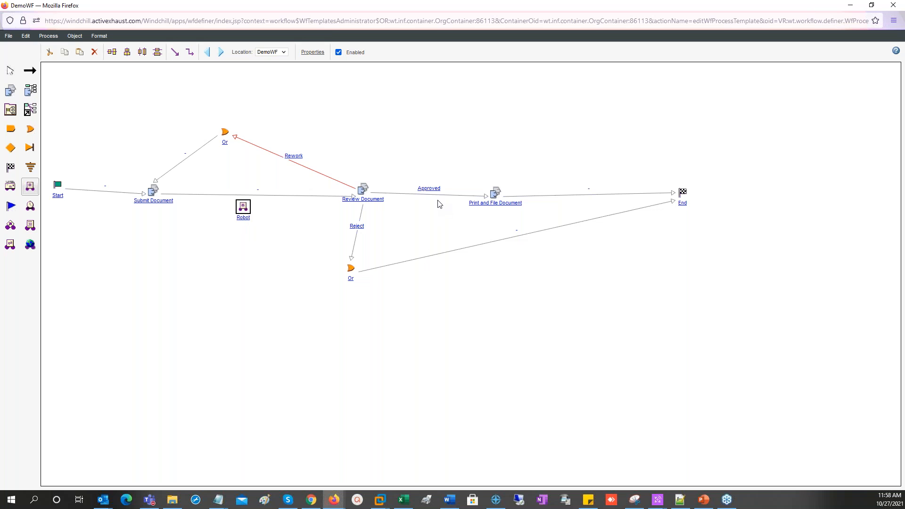
pyautogui.click(30, 189)
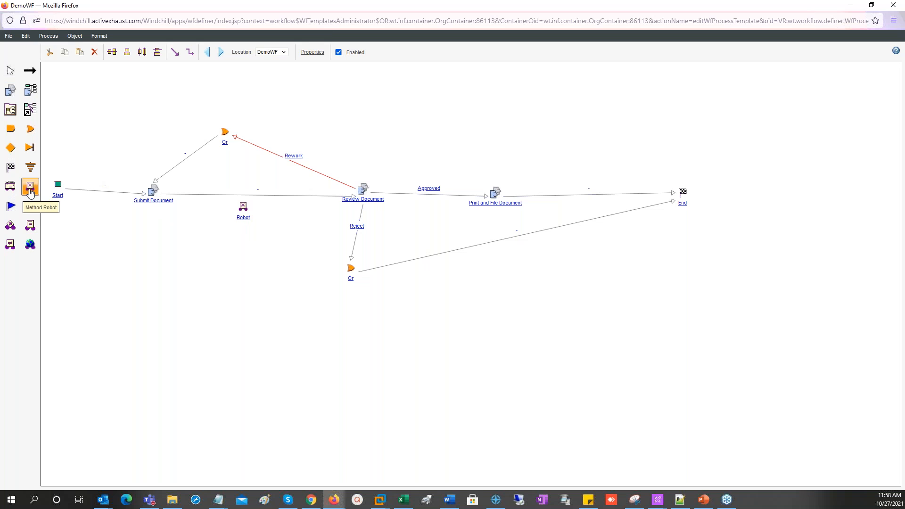
pyautogui.click(444, 204)
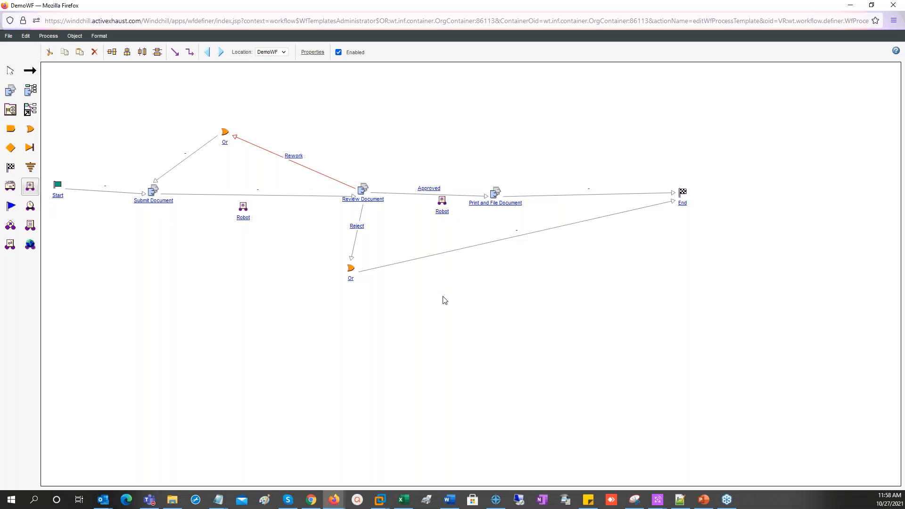
pyautogui.click(482, 253)
# Step: Try to save the DemoWF workflow template
pyautogui.click(8, 37)
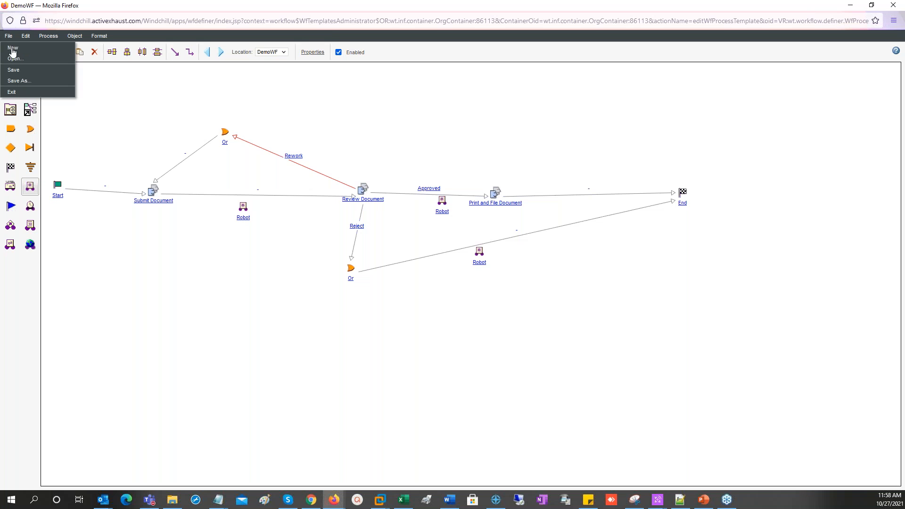
pyautogui.click(24, 73)
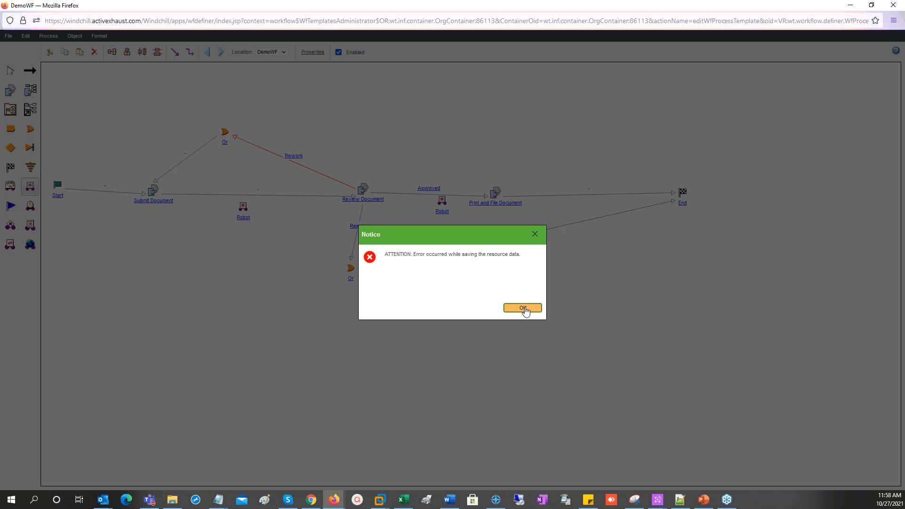
pyautogui.click(523, 309)
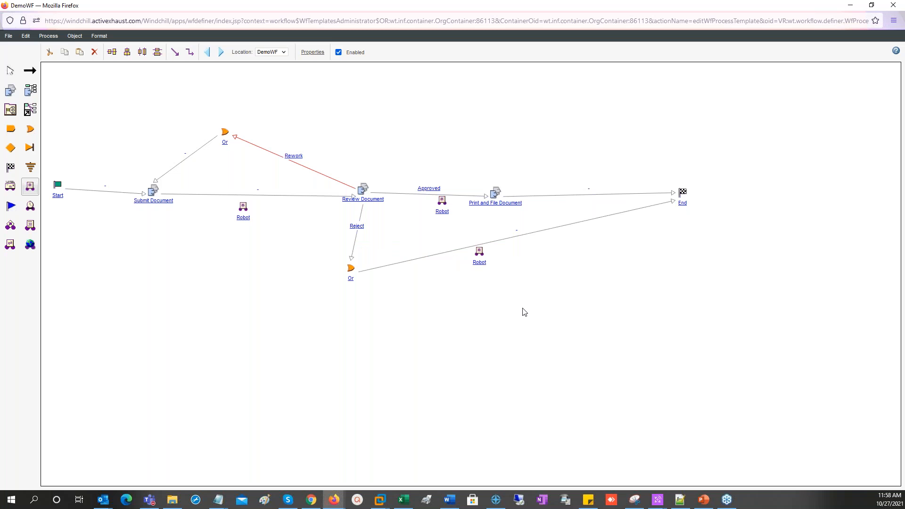
# Step: Close the workflow editor without saving and reopen the DemoWF template for editing from the template list
pyautogui.click(893, 5)
pyautogui.click(472, 284)
pyautogui.rightClick(89, 138)
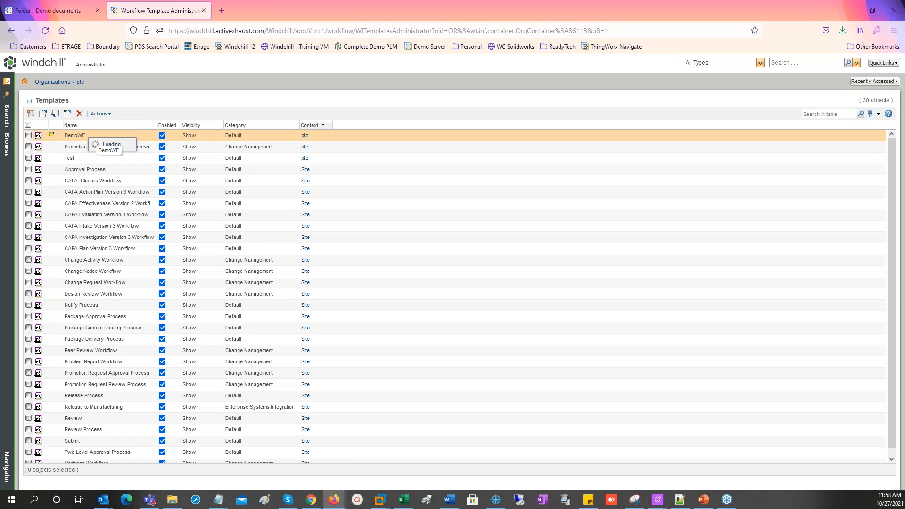
pyautogui.click(106, 156)
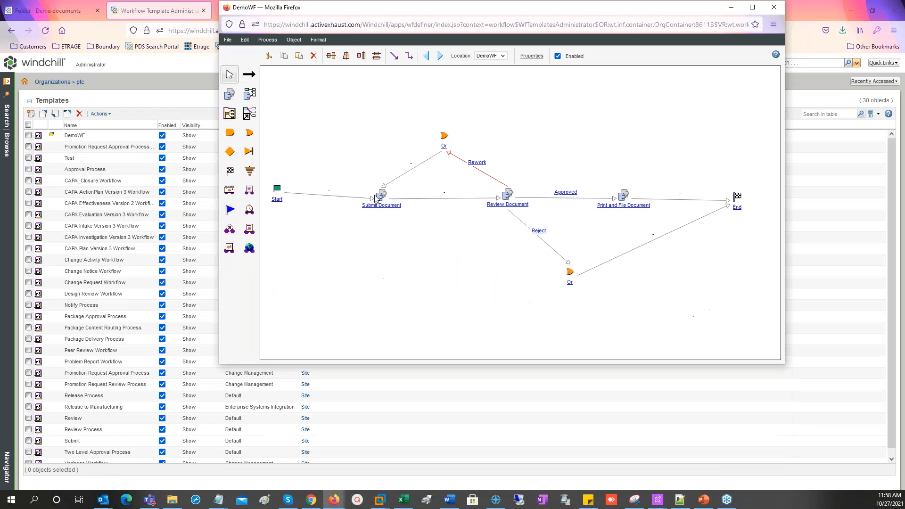
# Step: Place Method Robots below the Submit-to-Review link, near the Or-to-End link and beside the Approved link, and save the template
pyautogui.click(249, 190)
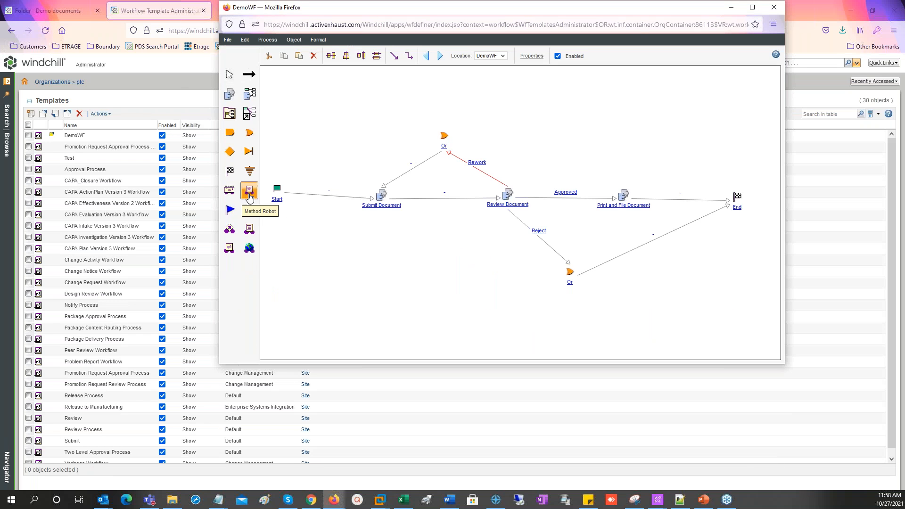
pyautogui.click(441, 224)
pyautogui.click(660, 254)
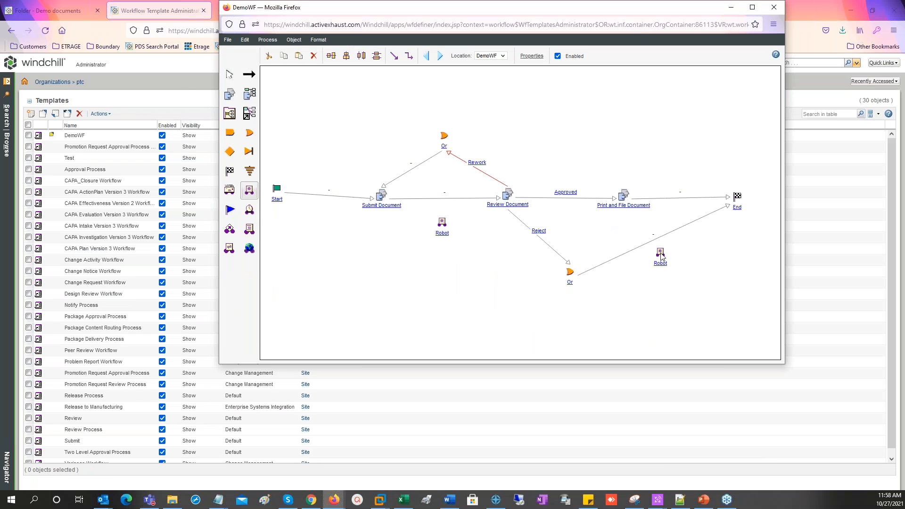
pyautogui.click(593, 184)
pyautogui.click(228, 40)
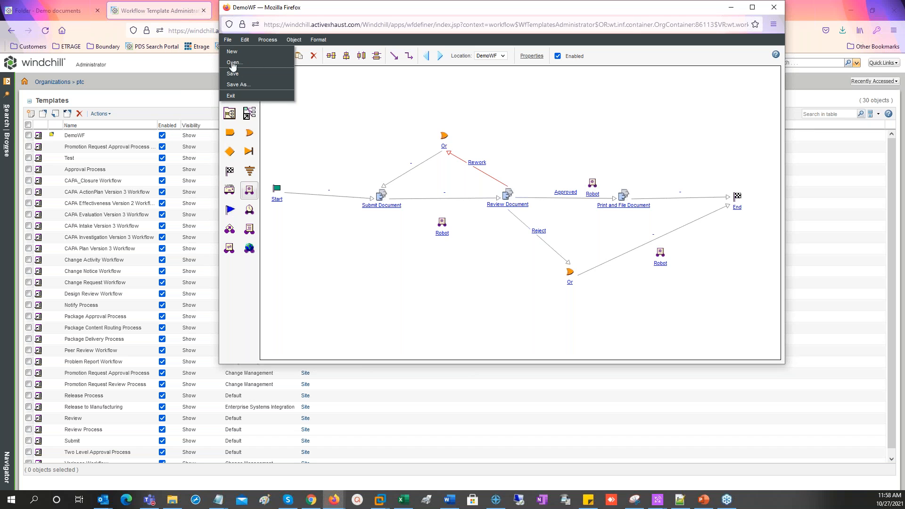
pyautogui.click(236, 75)
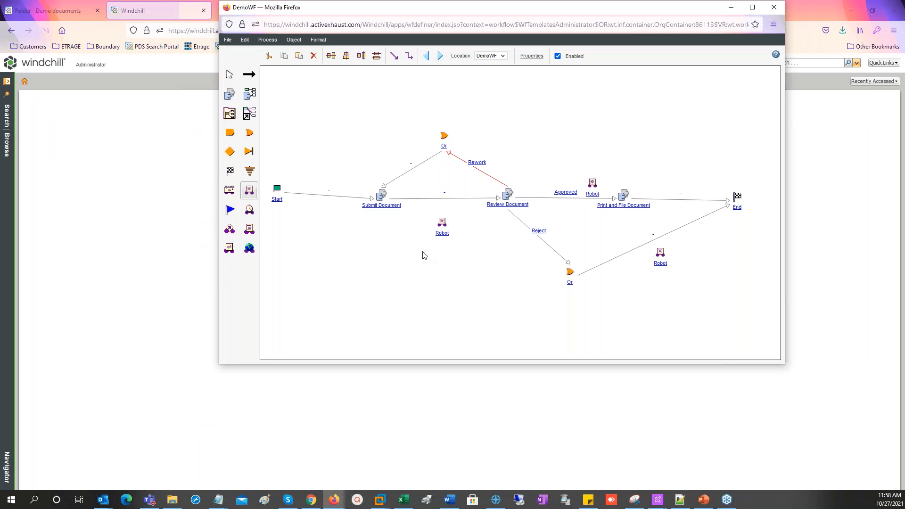
# Step: Configure the robot below the Submit-to-Review link as a Set State robot named Set State Under Review with specific state Under Approval
pyautogui.doubleClick(442, 229)
pyautogui.moveTo(491, 156); pyautogui.dragTo(375, 206)
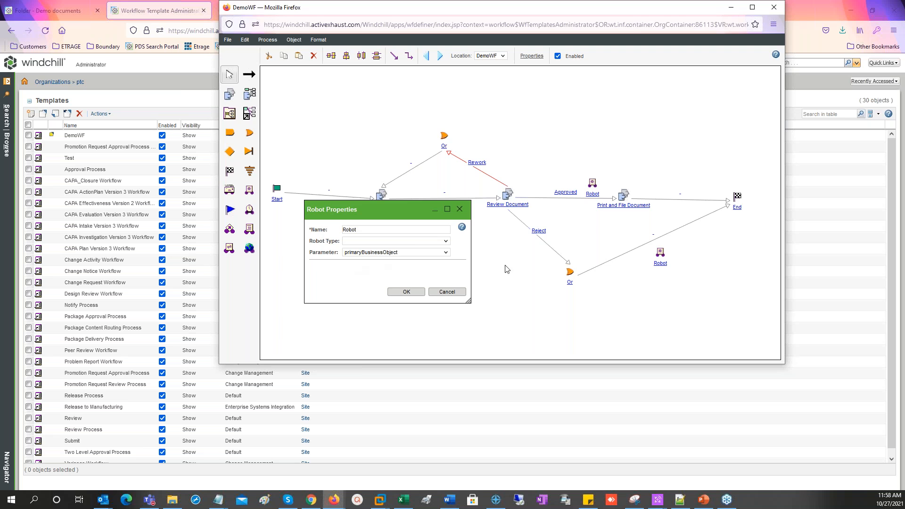
pyautogui.click(419, 242)
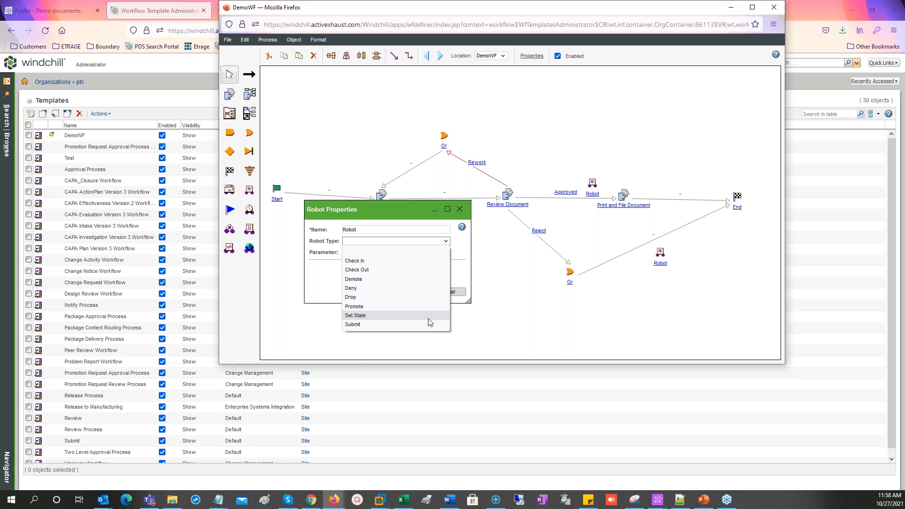
pyautogui.click(356, 315)
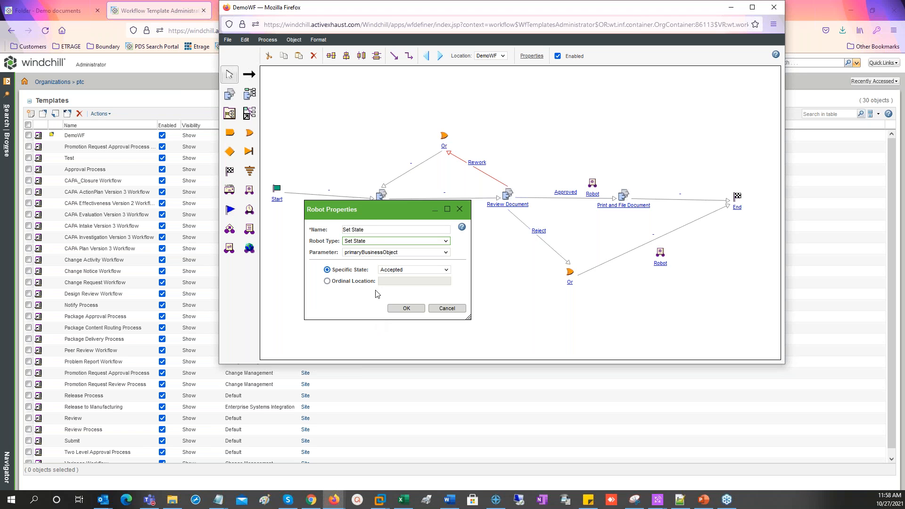
pyautogui.click(377, 230)
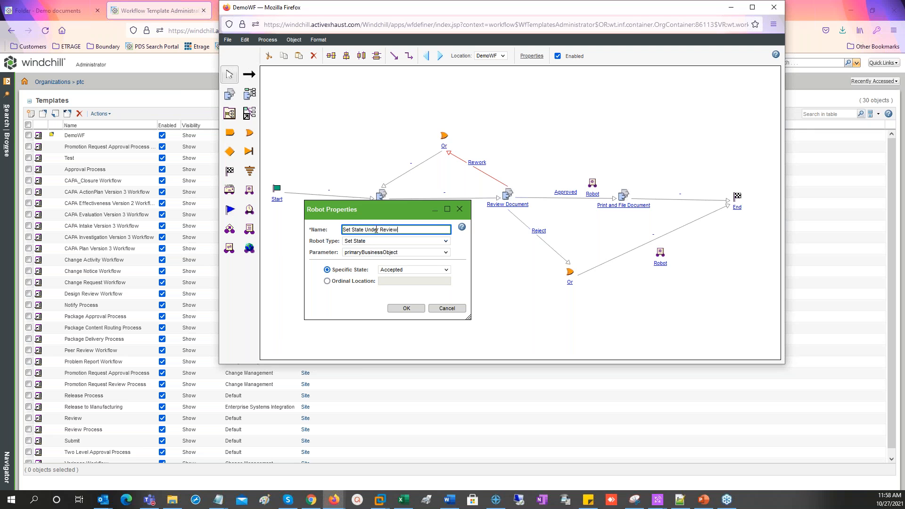
pyautogui.click(403, 273)
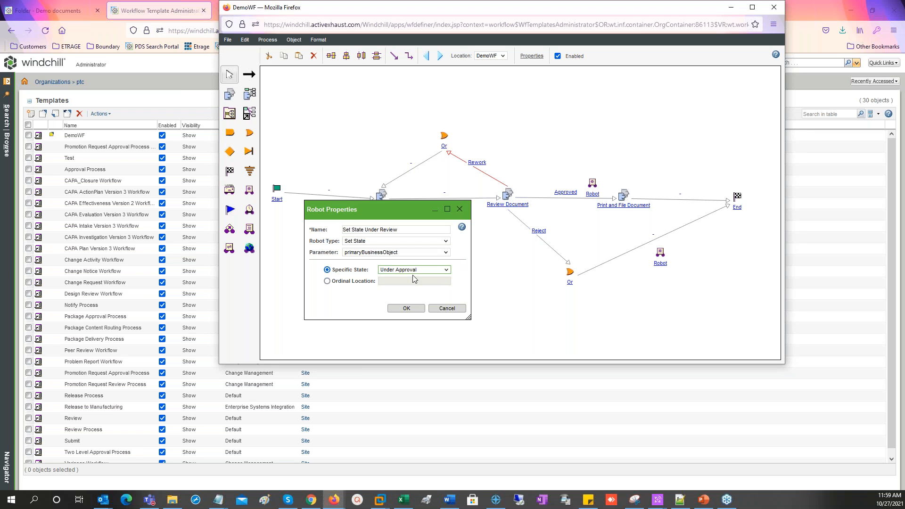
pyautogui.click(406, 308)
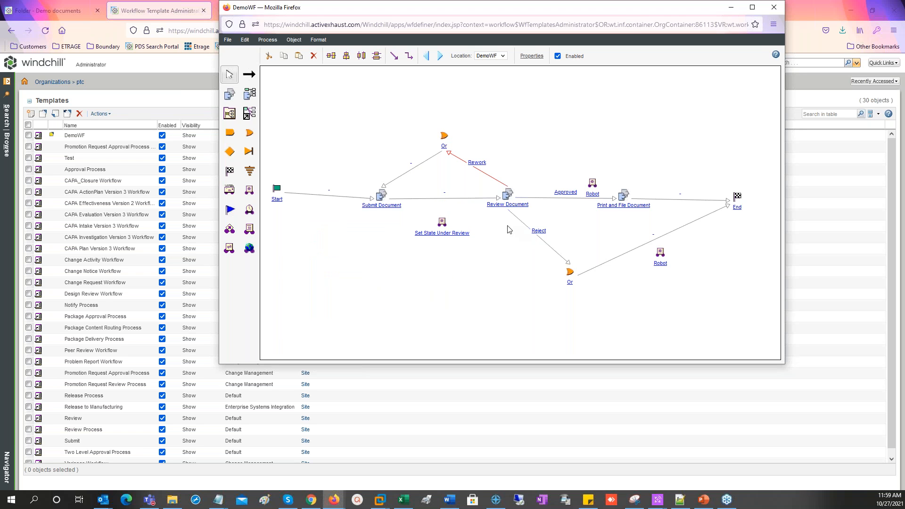
# Step: Configure the robot beside the Approved link as a Set State robot named Set State Released with specific state Released
pyautogui.doubleClick(594, 194)
pyautogui.click(517, 189)
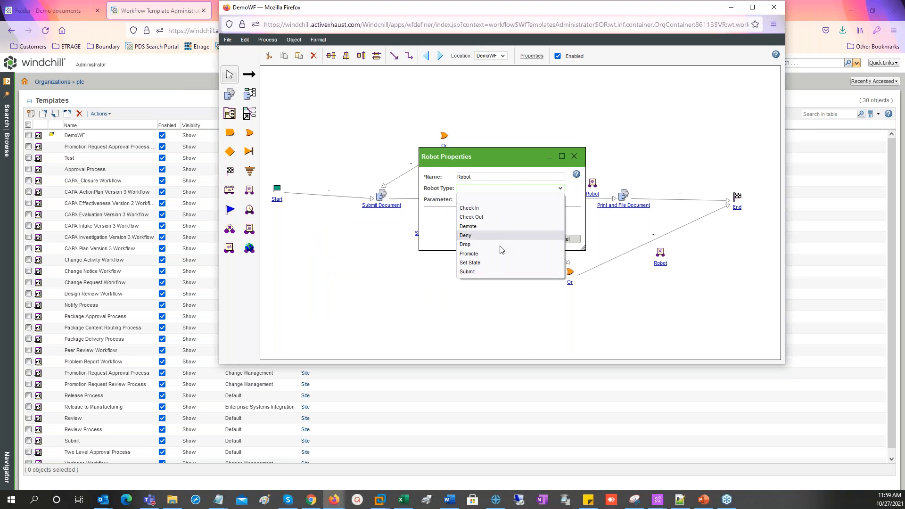
pyautogui.click(490, 260)
pyautogui.click(495, 169)
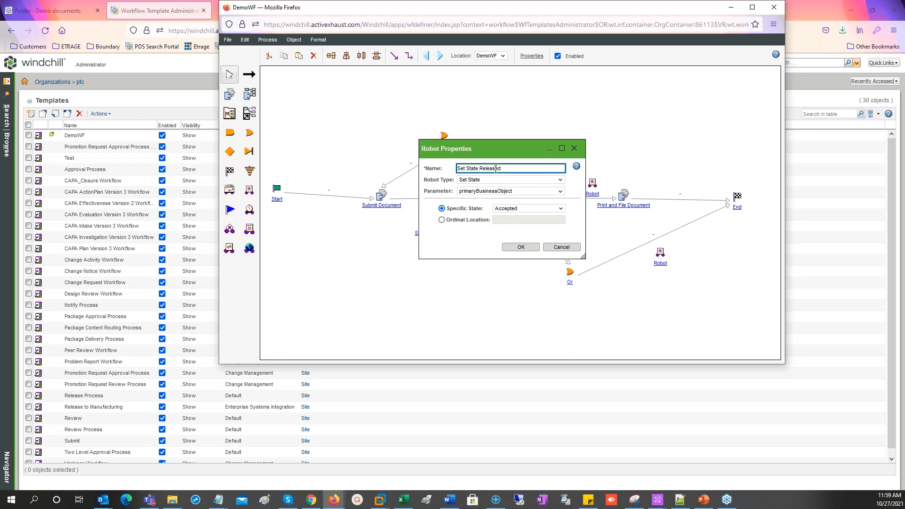
pyautogui.click(501, 209)
pyautogui.click(501, 209)
pyautogui.write('rel')
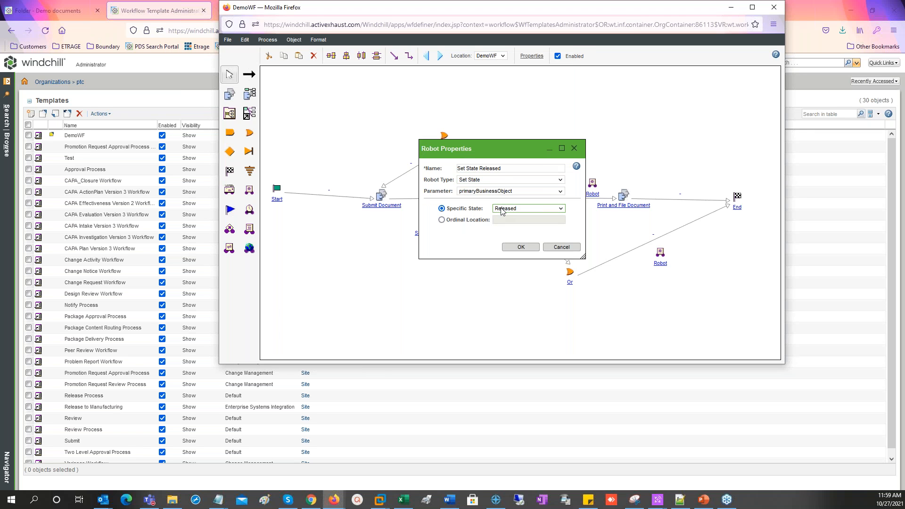
pyautogui.click(520, 247)
# Step: Configure the robot near the Or-to-End link as a Set State robot named Set State Obsolete, choose its obsolete state, and save the template
pyautogui.doubleClick(658, 263)
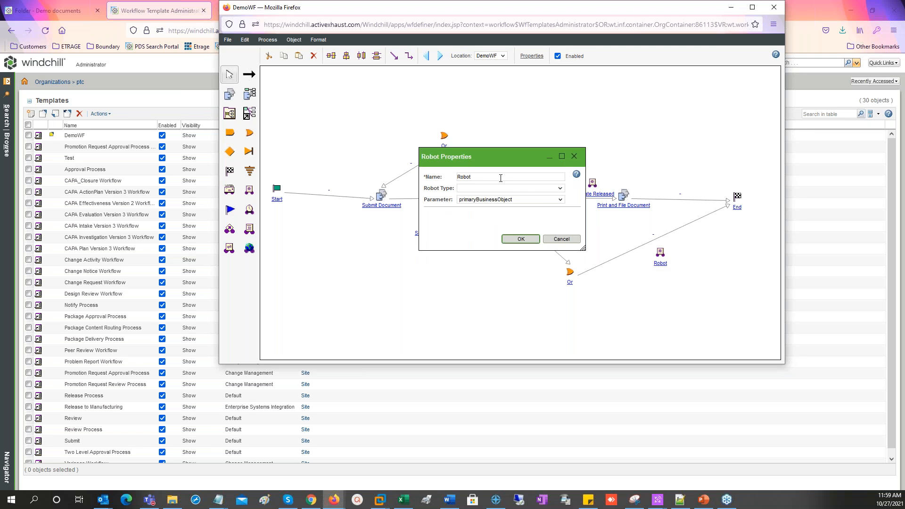
pyautogui.click(519, 189)
pyautogui.click(487, 264)
pyautogui.click(495, 168)
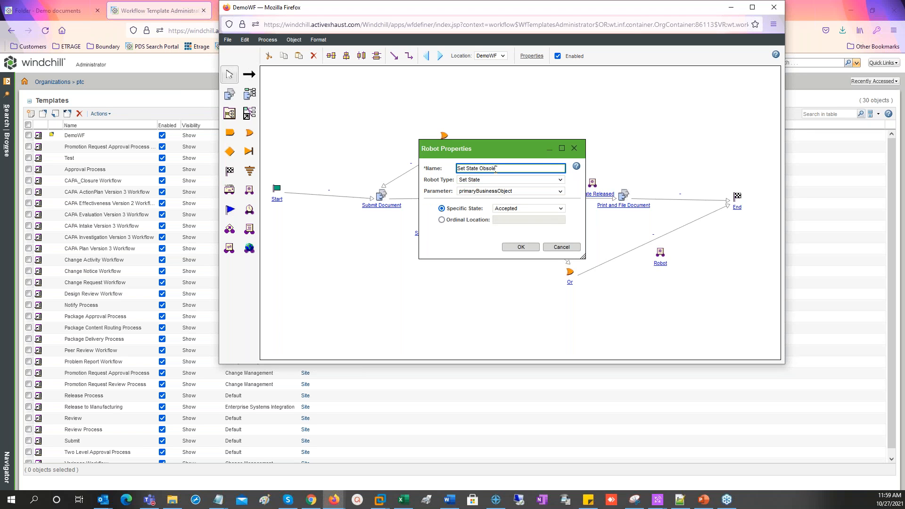
pyautogui.click(536, 209)
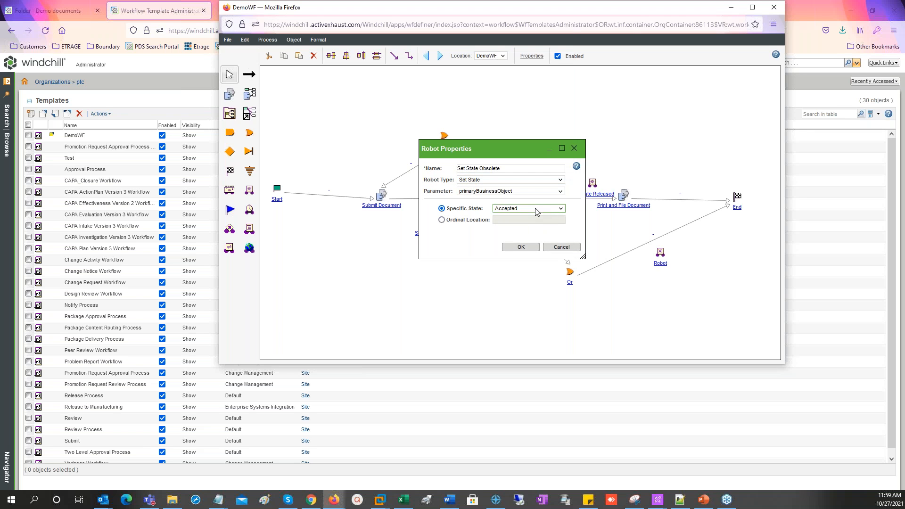
pyautogui.press('o')
pyautogui.click(521, 248)
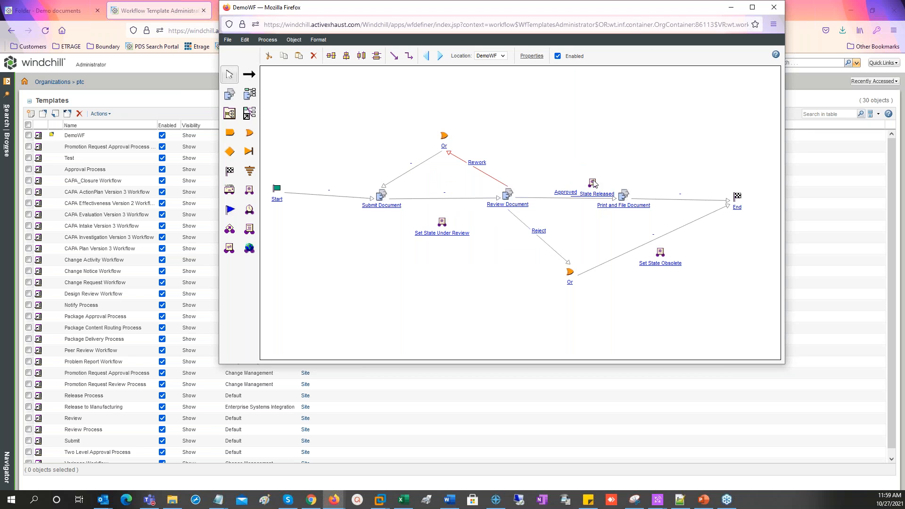
pyautogui.click(229, 39)
pyautogui.click(236, 73)
# Step: Route the Submit Document path through Set State Under Review to Review Document, deleting the stray loop link on the robot
pyautogui.moveTo(498, 198); pyautogui.dragTo(443, 224)
pyautogui.click(249, 74)
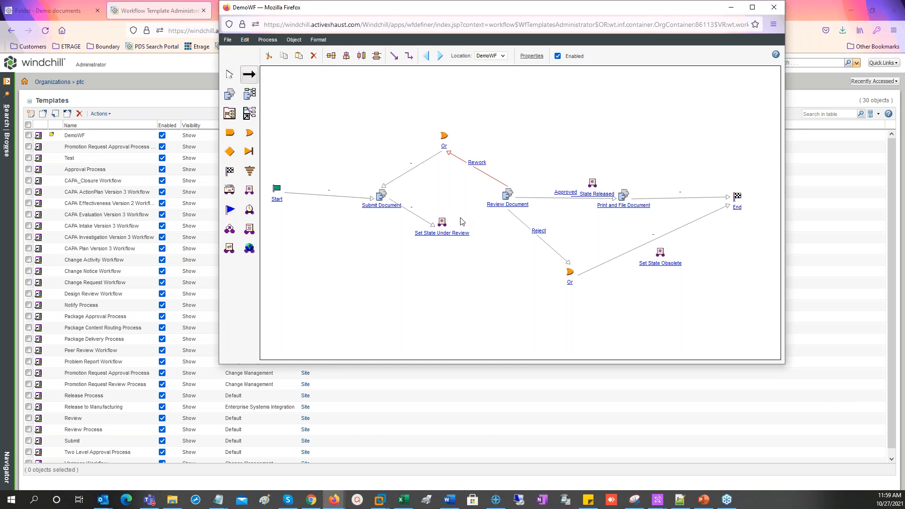
pyautogui.moveTo(443, 224); pyautogui.dragTo(507, 195)
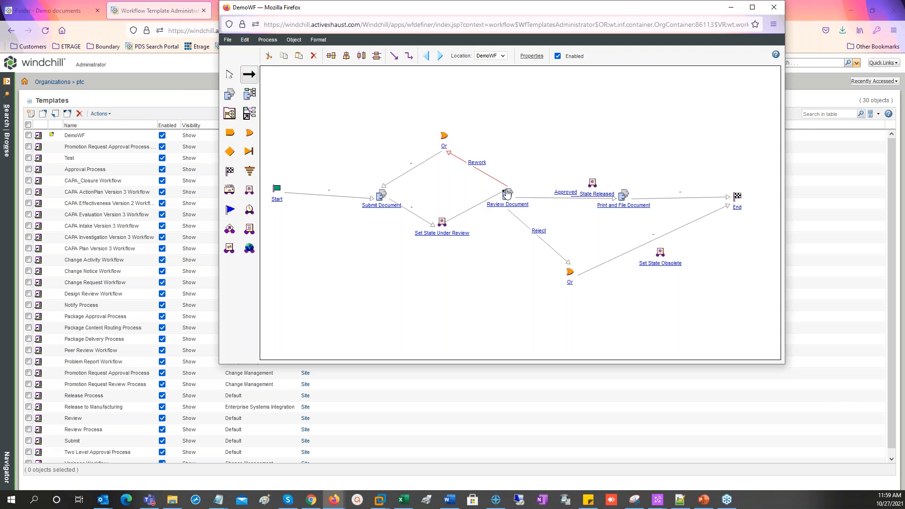
pyautogui.click(442, 223)
pyautogui.click(230, 74)
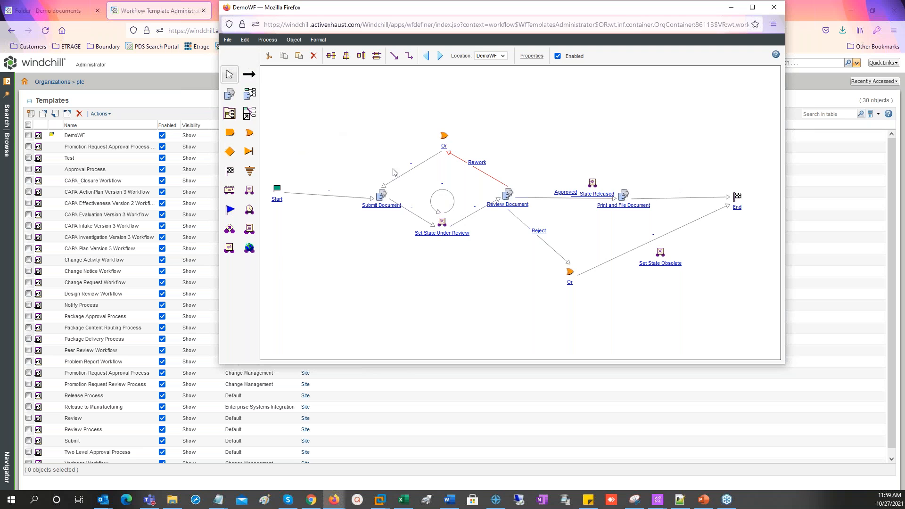
pyautogui.click(438, 197)
pyautogui.click(313, 56)
# Step: Move Set State Released between Review Document and Print and File Document, and route the Approved path through it
pyautogui.moveTo(614, 202)
pyautogui.mouseDown()
pyautogui.moveTo(582, 197)
pyautogui.moveTo(593, 184)
pyautogui.moveTo(570, 197)
pyautogui.moveTo(626, 202)
pyautogui.mouseUp()
pyautogui.click(249, 74)
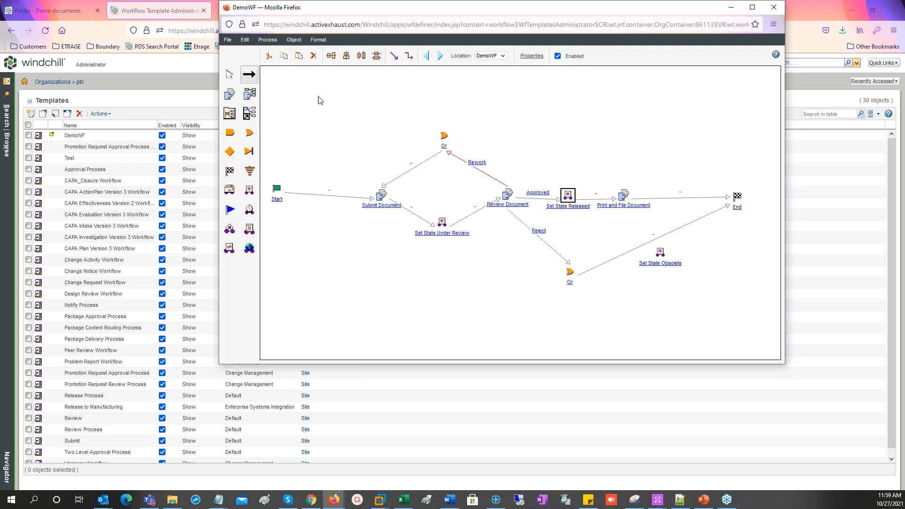
pyautogui.click(229, 77)
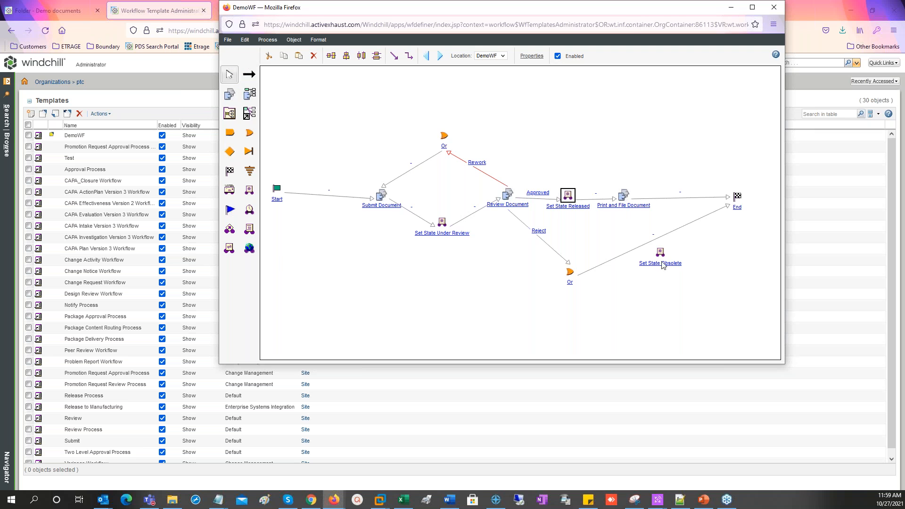
# Step: Reroute the lower Or's outgoing link to Set State Obsolete and link that robot to End
pyautogui.moveTo(730, 207)
pyautogui.mouseDown()
pyautogui.moveTo(647, 258)
pyautogui.moveTo(722, 219)
pyautogui.moveTo(736, 199)
pyautogui.mouseUp()
pyautogui.click(250, 74)
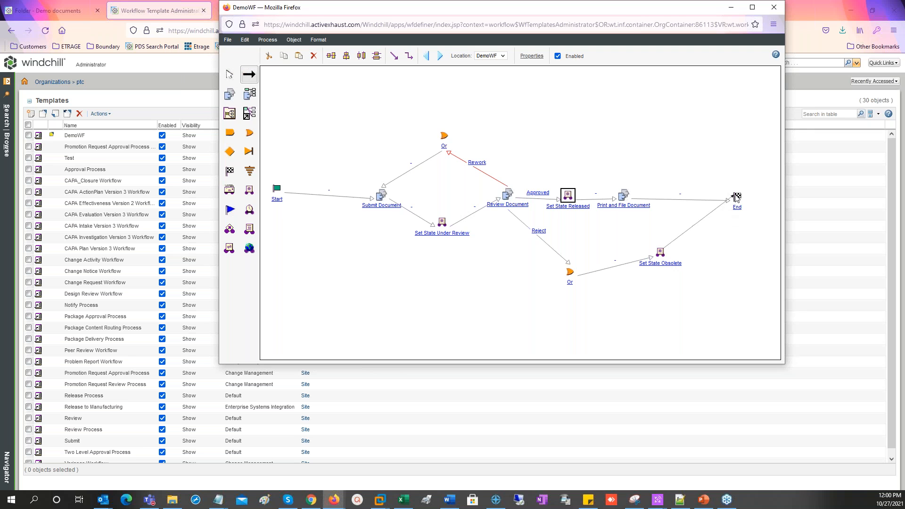
pyautogui.click(230, 74)
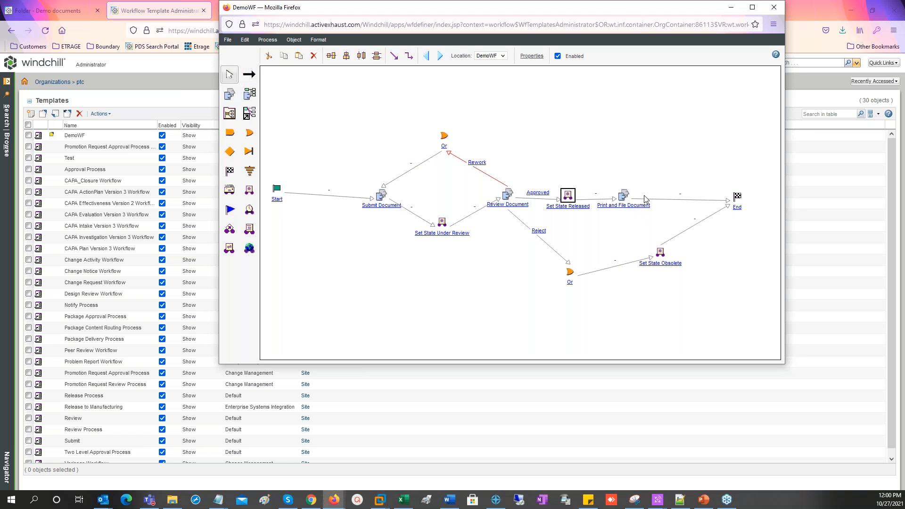
# Step: Shift Print and File Document and Set State Released toward End to even out the spacing on the approved path
pyautogui.moveTo(627, 200); pyautogui.dragTo(652, 201)
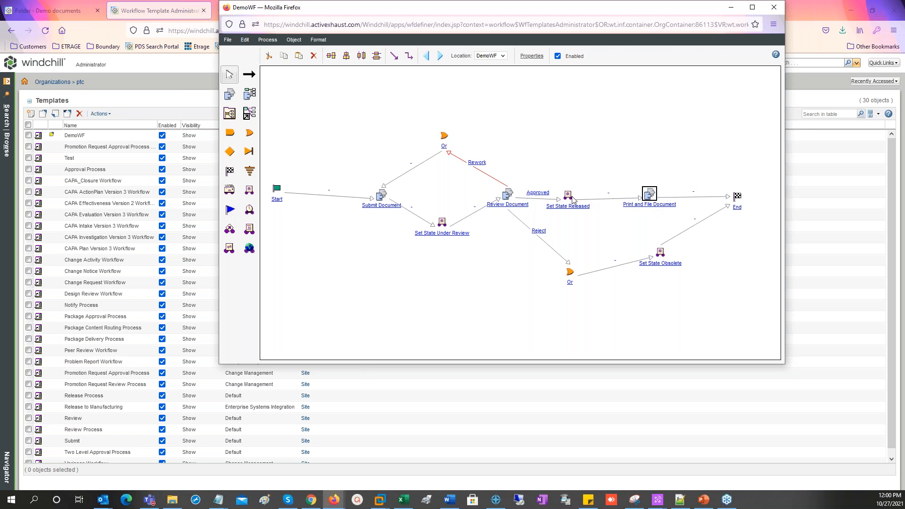
pyautogui.moveTo(569, 198); pyautogui.dragTo(587, 194)
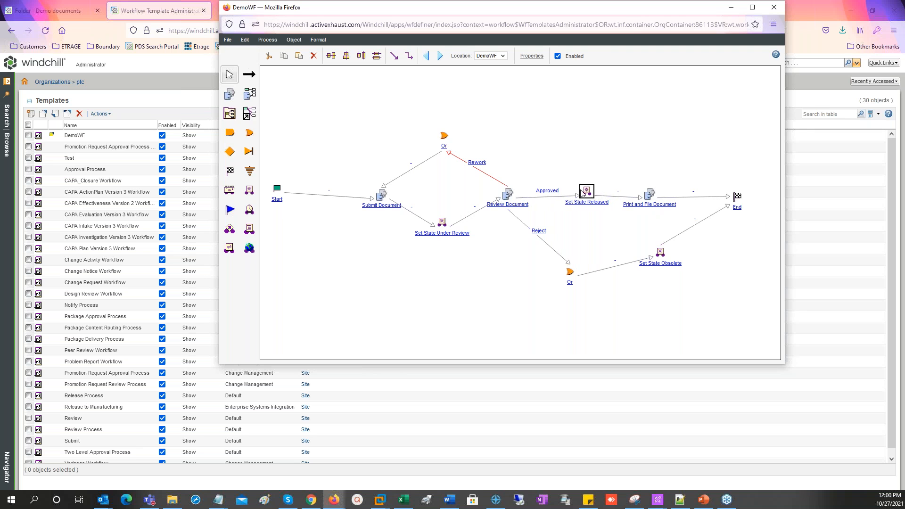
# Step: Move Submit Document closer to Start and line up Set State Under Review between it and Review Document
pyautogui.moveTo(383, 197); pyautogui.dragTo(346, 197)
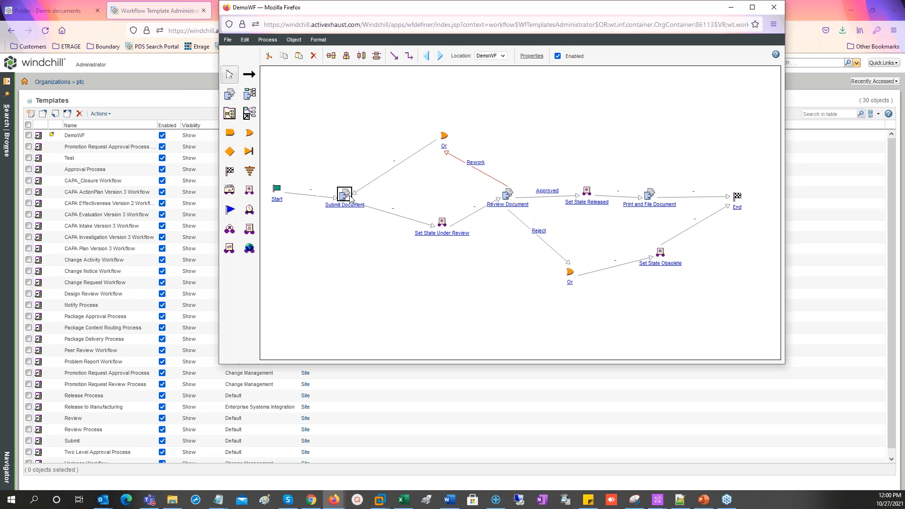
pyautogui.moveTo(446, 222); pyautogui.dragTo(430, 226)
pyautogui.moveTo(513, 202); pyautogui.dragTo(502, 203)
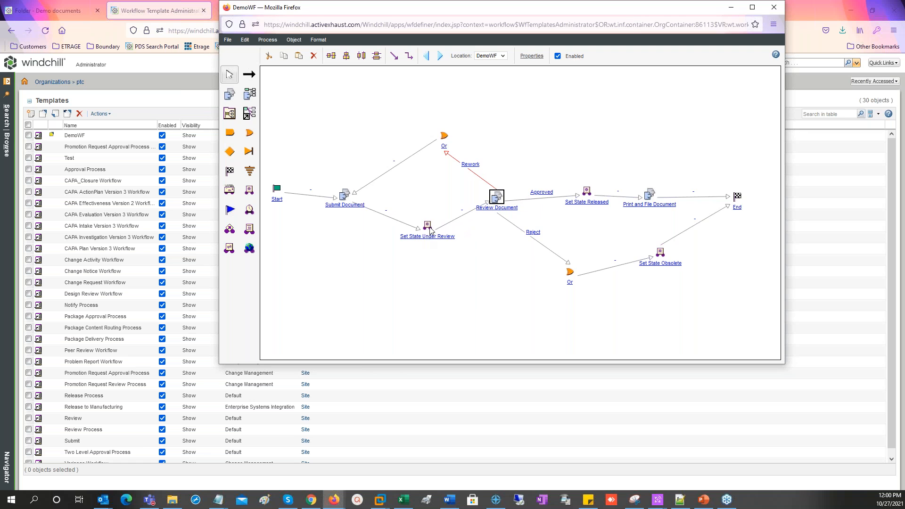
pyautogui.moveTo(430, 230); pyautogui.dragTo(426, 202)
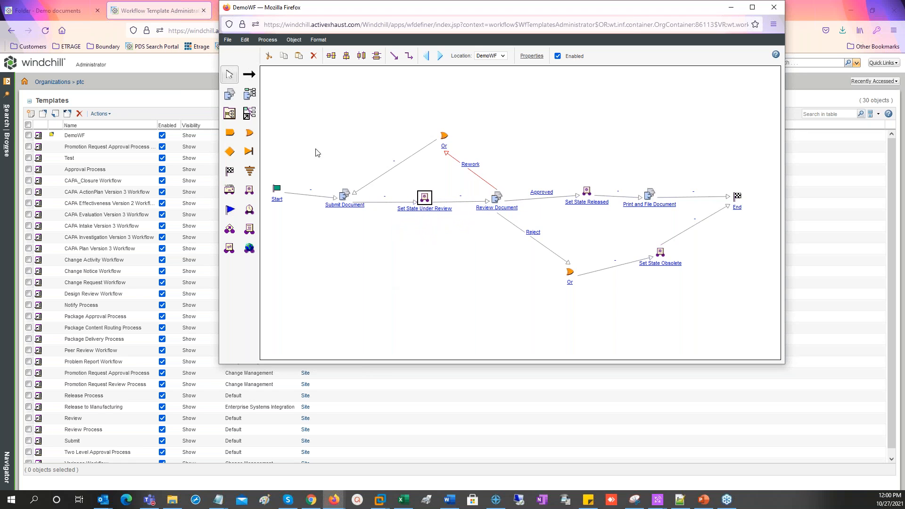
# Step: Save the DemoWF workflow, close its editor and check the template in
pyautogui.click(227, 40)
pyautogui.click(236, 61)
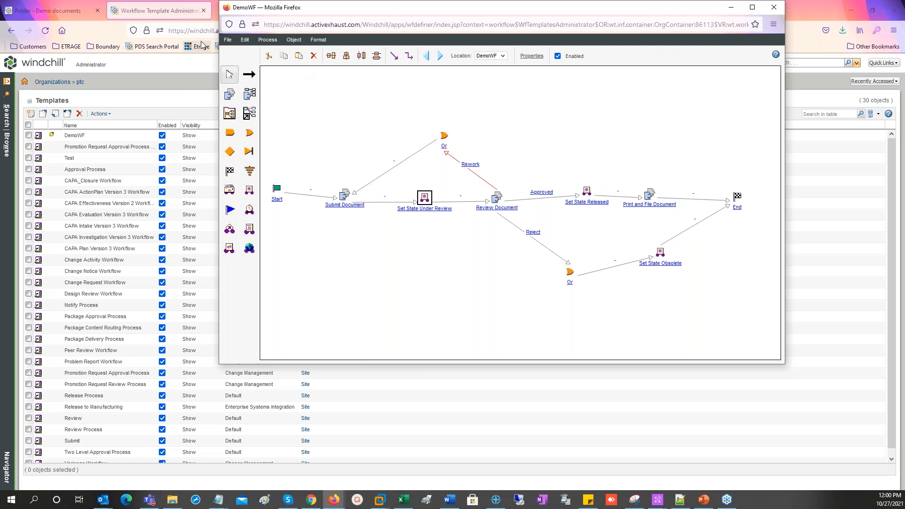
pyautogui.click(774, 8)
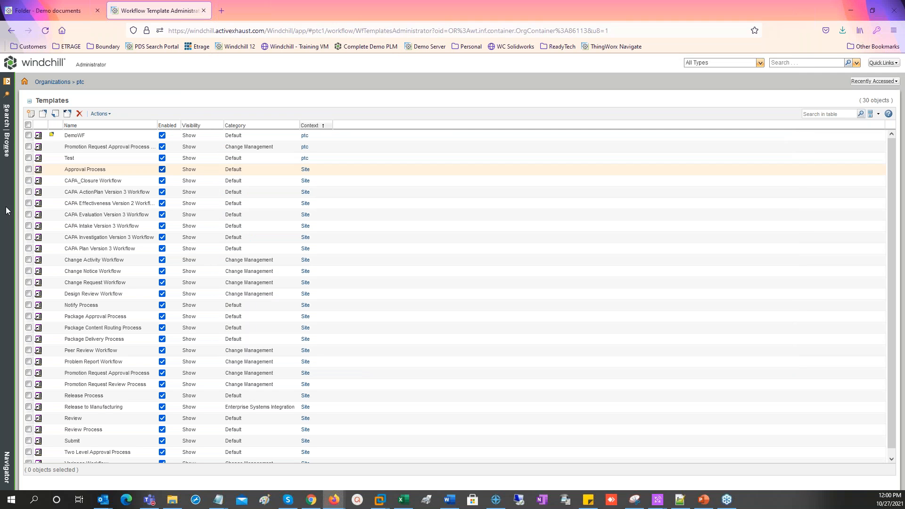
pyautogui.rightClick(94, 135)
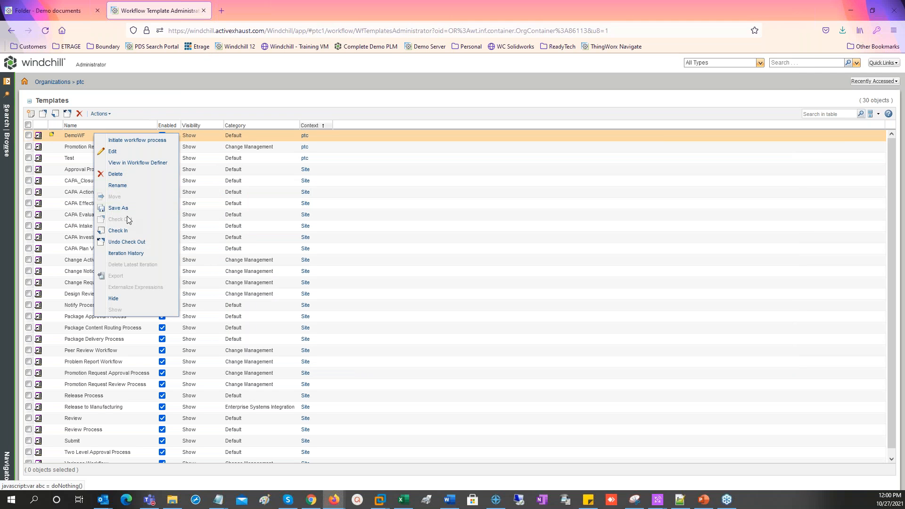
pyautogui.click(119, 231)
pyautogui.click(542, 387)
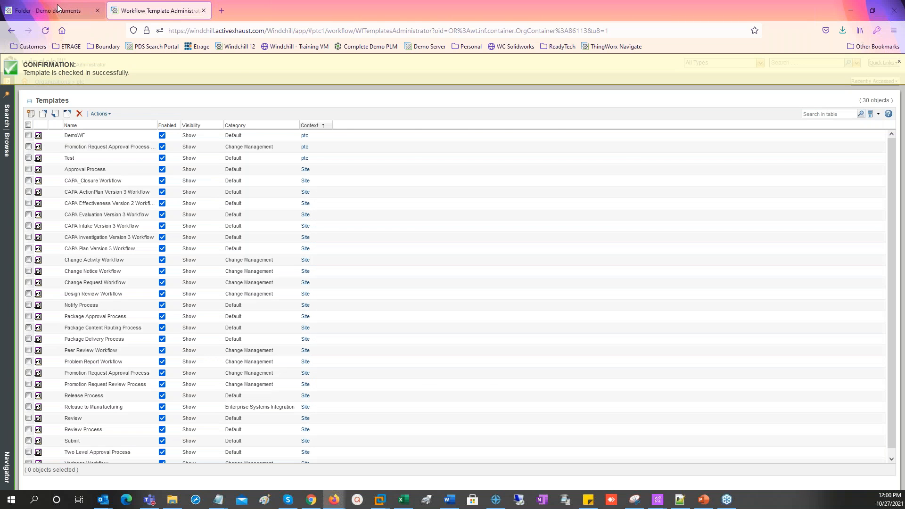
# Step: Create a Demo Documents type document named Demo_Doc3 with No Content in KTM Motorbike's Demo documents folder
pyautogui.click(57, 8)
pyautogui.click(254, 129)
pyautogui.click(200, 147)
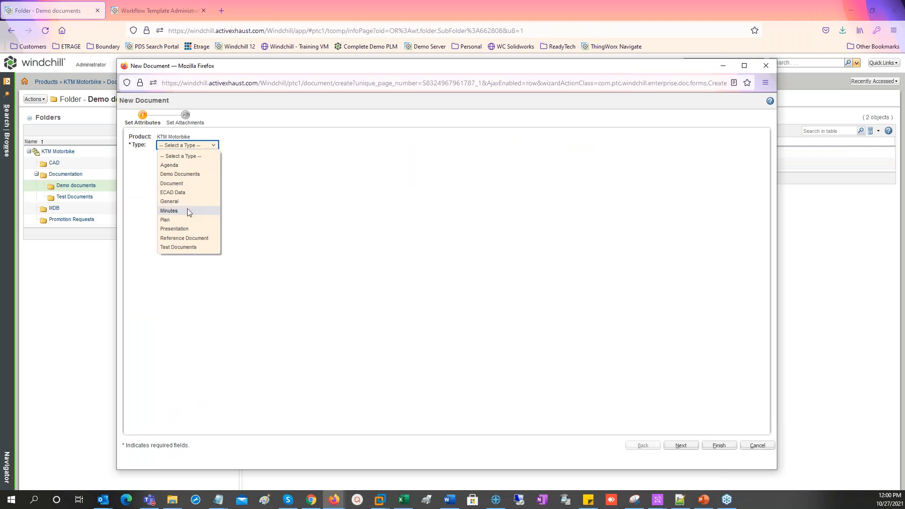
pyautogui.click(190, 175)
pyautogui.click(245, 179)
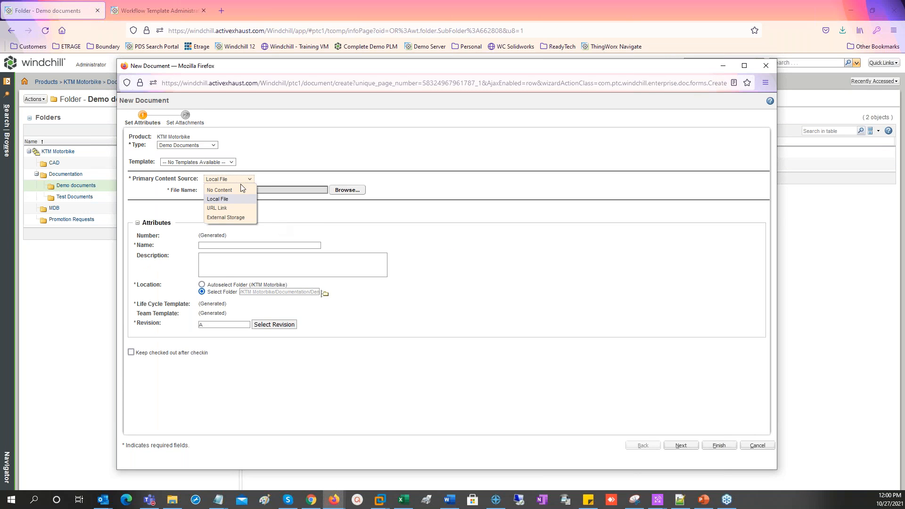
pyautogui.click(239, 193)
pyautogui.click(233, 232)
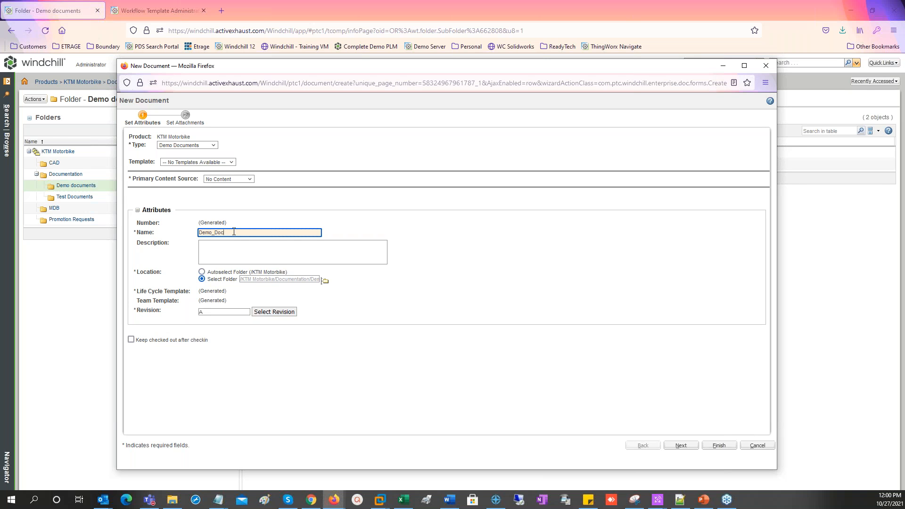
pyautogui.write('Demo_Doc3')
pyautogui.click(717, 446)
pyautogui.click(899, 61)
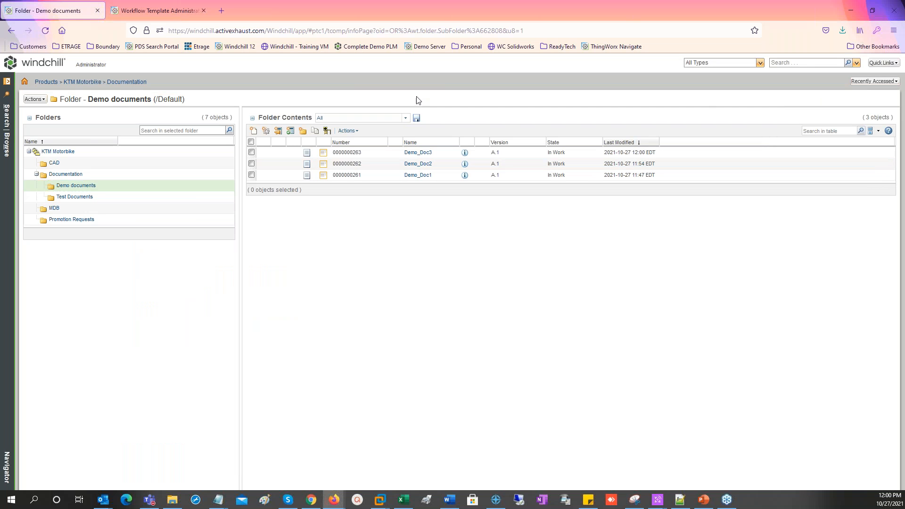
# Step: Complete the Submit Document task for Demo_Doc3, opening the document's details page in a separate tab
pyautogui.click(48, 67)
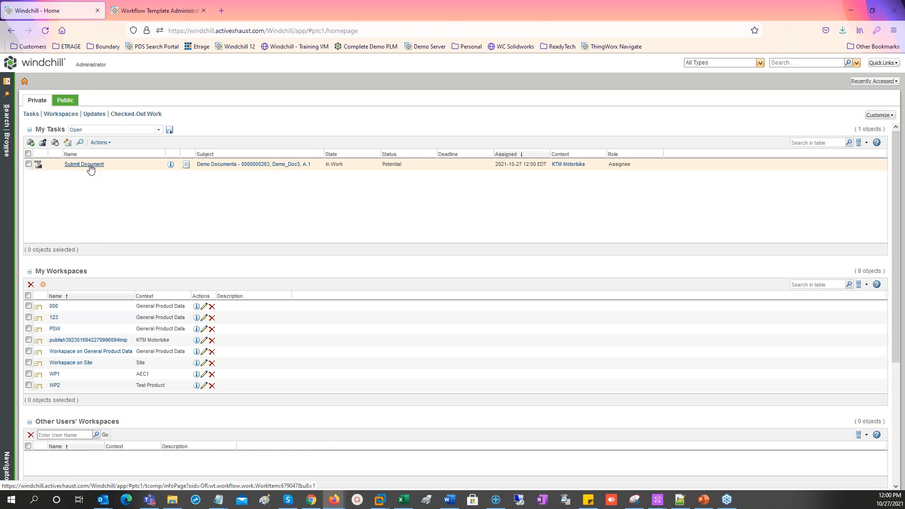
pyautogui.click(90, 165)
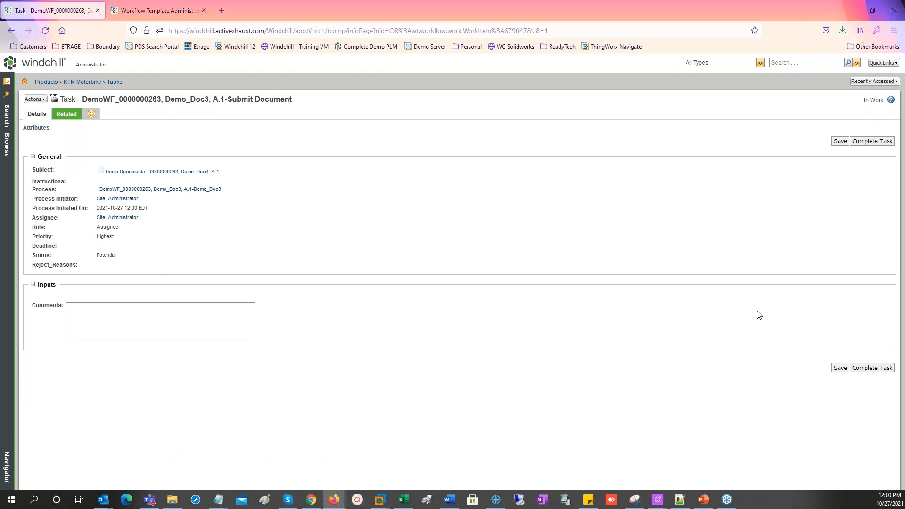
pyautogui.middleClick(161, 172)
pyautogui.click(158, 12)
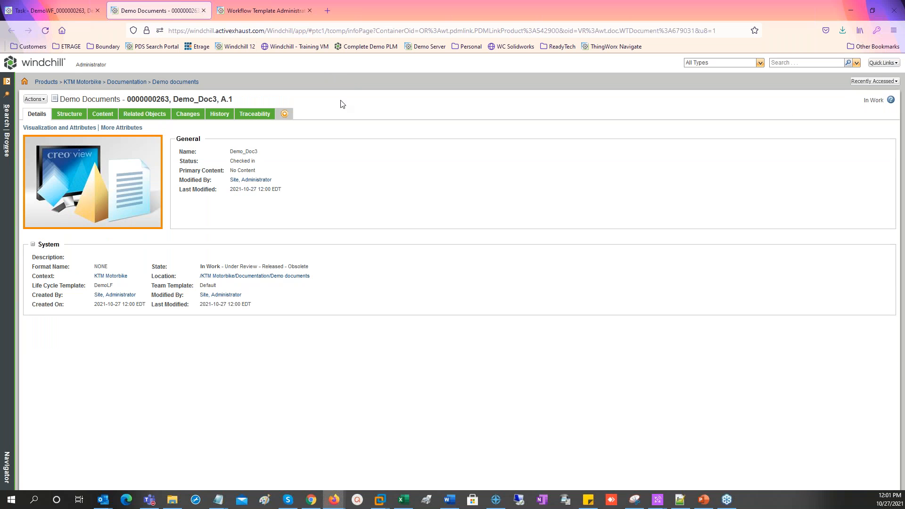
pyautogui.click(55, 12)
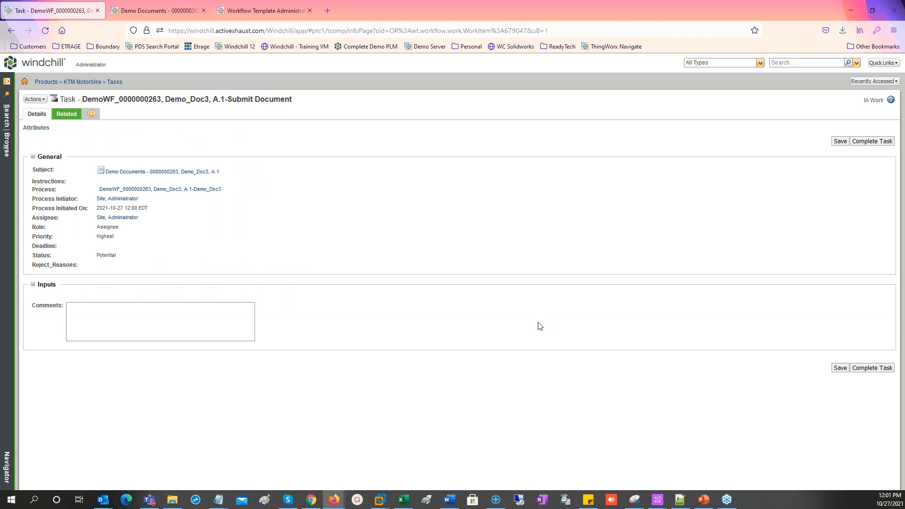
pyautogui.click(871, 371)
# Step: Refresh Demo_Doc3's details page and check its lifecycle state after submission
pyautogui.click(160, 11)
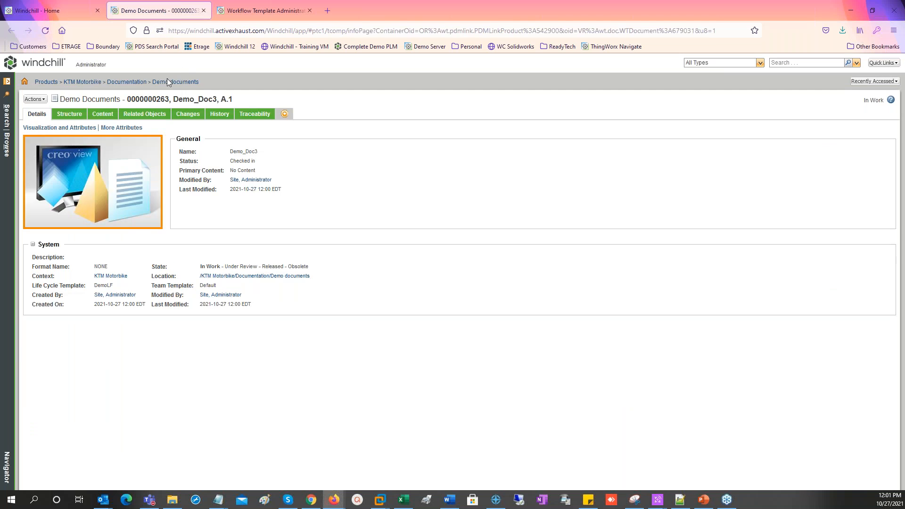
pyautogui.click(46, 30)
pyautogui.doubleClick(854, 103)
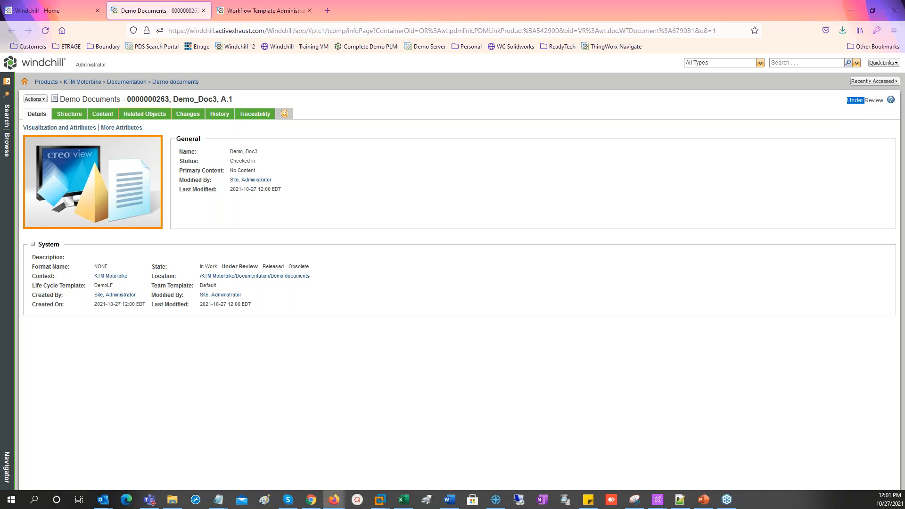
# Step: Open the Review Document task for Demo_Doc3 and examine its workflow process diagram
pyautogui.click(59, 14)
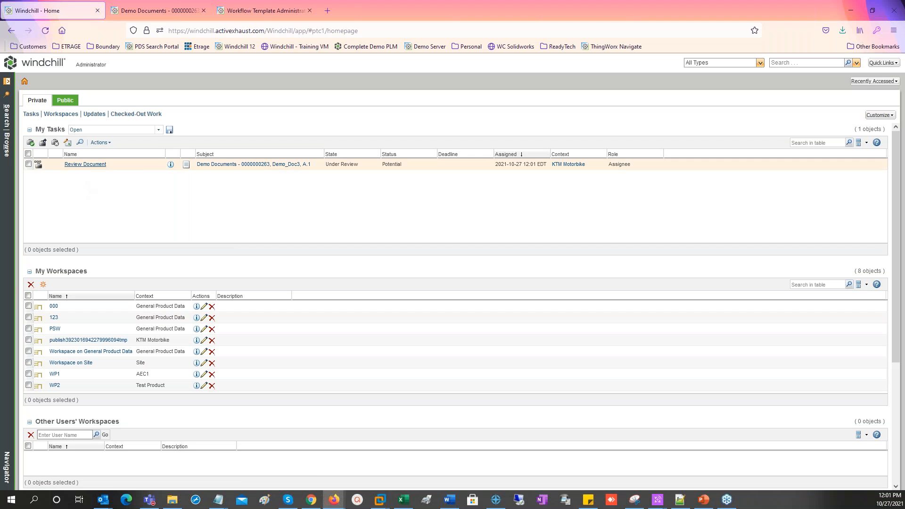
pyautogui.click(91, 165)
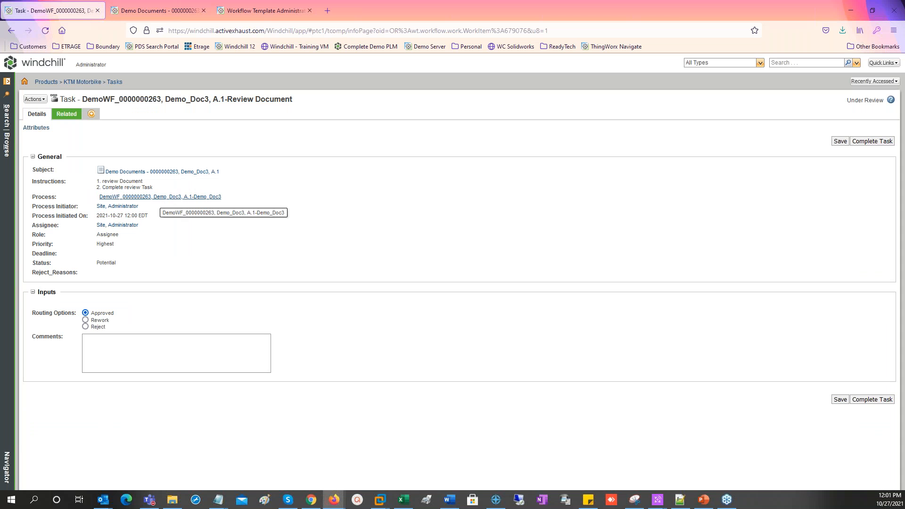
pyautogui.click(151, 197)
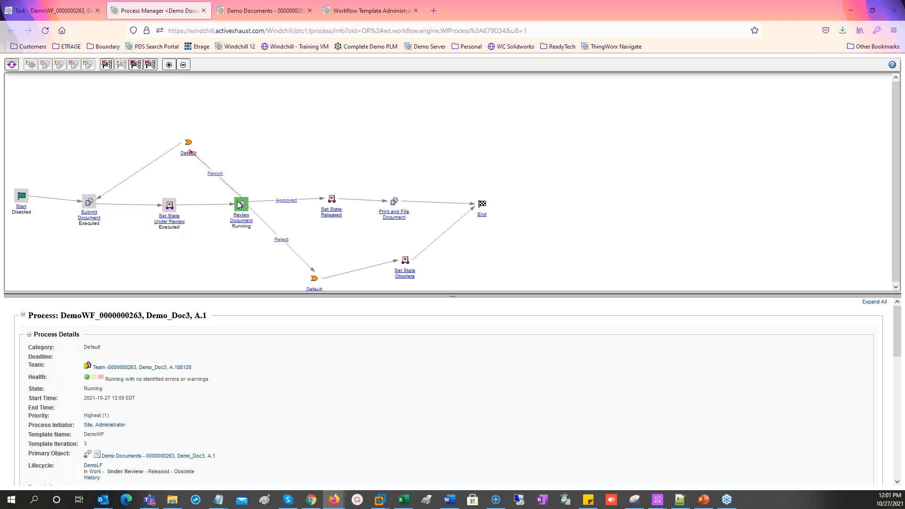
# Step: Complete the Review Document task with the Approved routing and recheck Demo_Doc3's lifecycle state
pyautogui.click(63, 10)
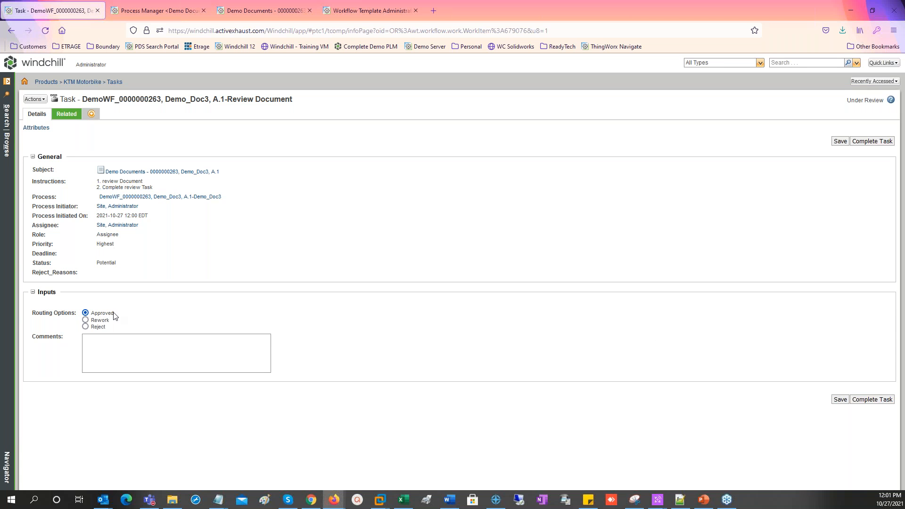
pyautogui.click(871, 400)
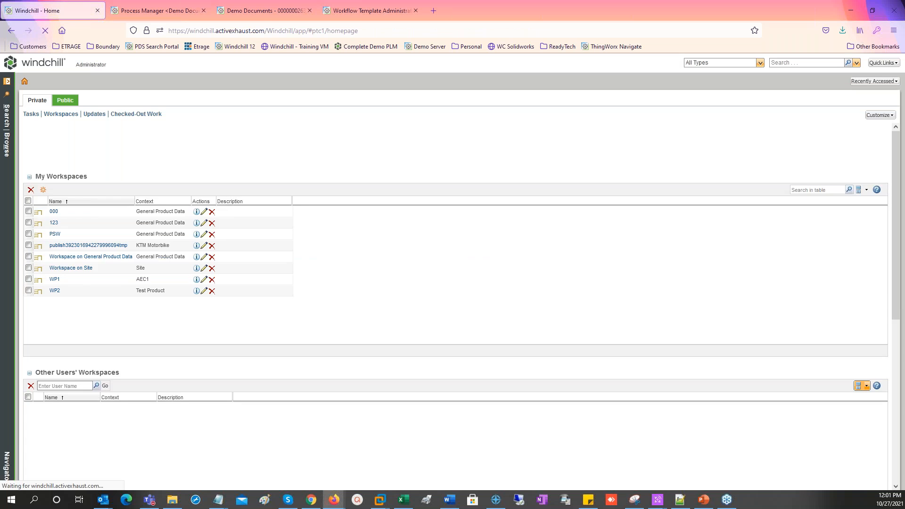
pyautogui.click(262, 14)
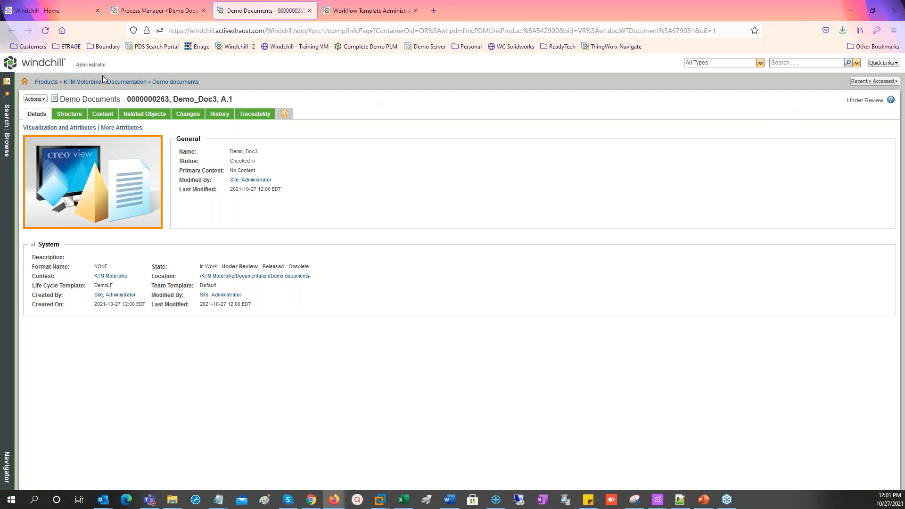
pyautogui.click(45, 31)
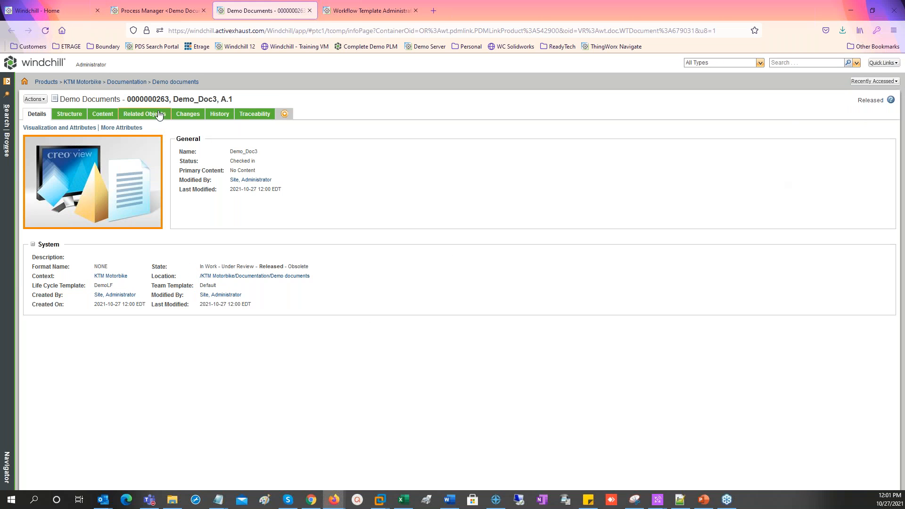
# Step: Complete the Print and File Document task for Demo_Doc3 from the home page's task list
pyautogui.click(53, 66)
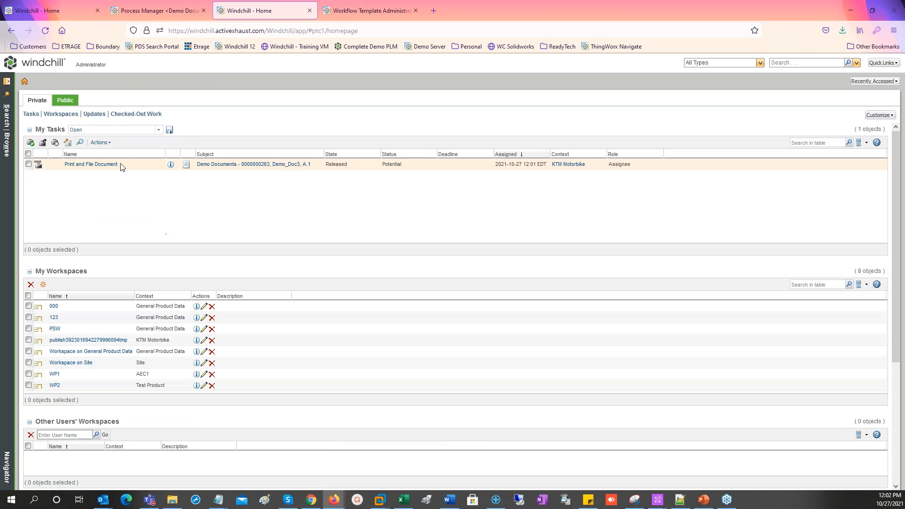
pyautogui.click(93, 165)
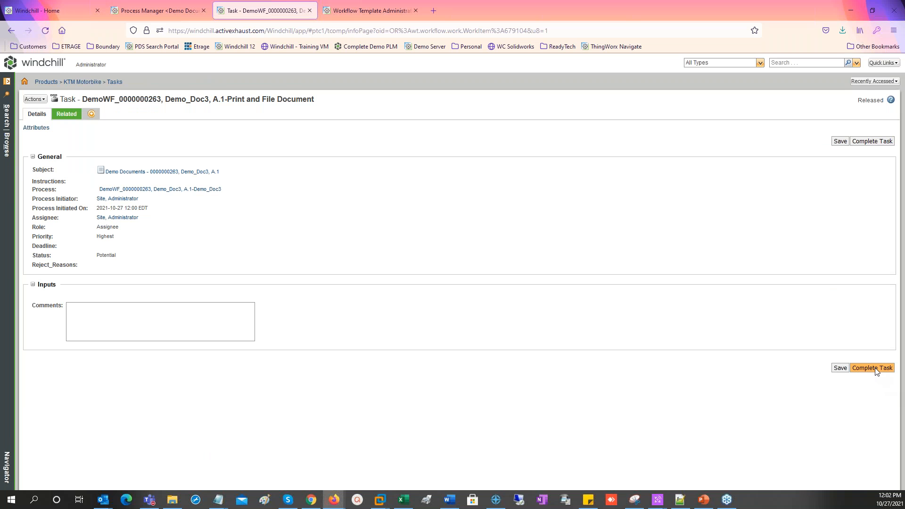
pyautogui.click(875, 368)
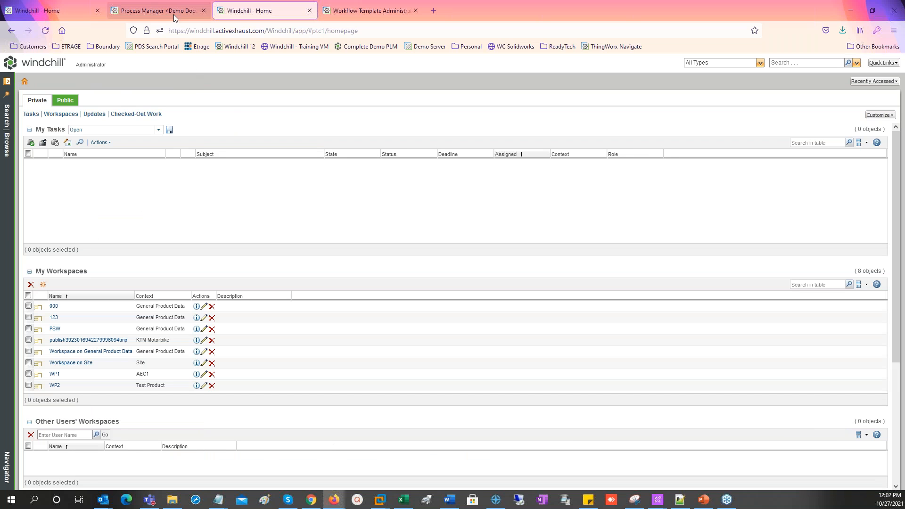
# Step: Reopen Demo_Doc3 from the recently accessed objects to check its final state, and return to the home page
pyautogui.click(874, 81)
pyautogui.click(842, 93)
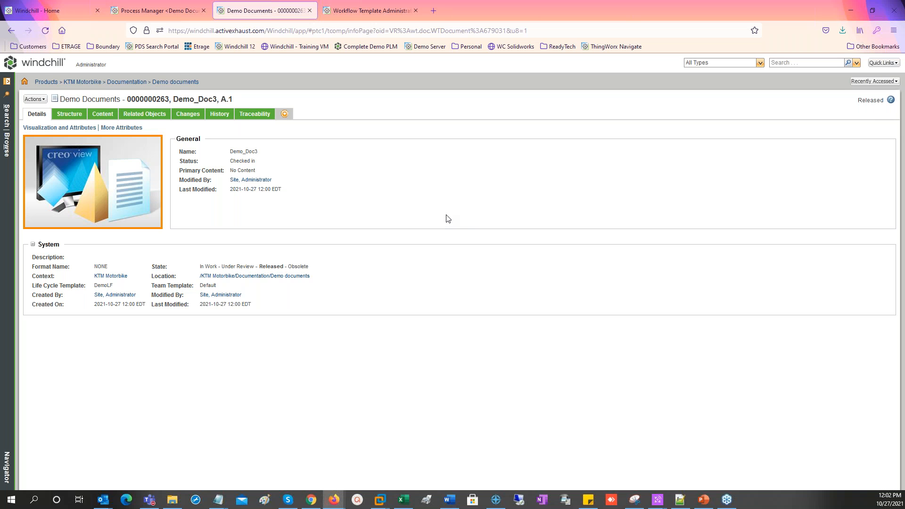
pyautogui.click(24, 82)
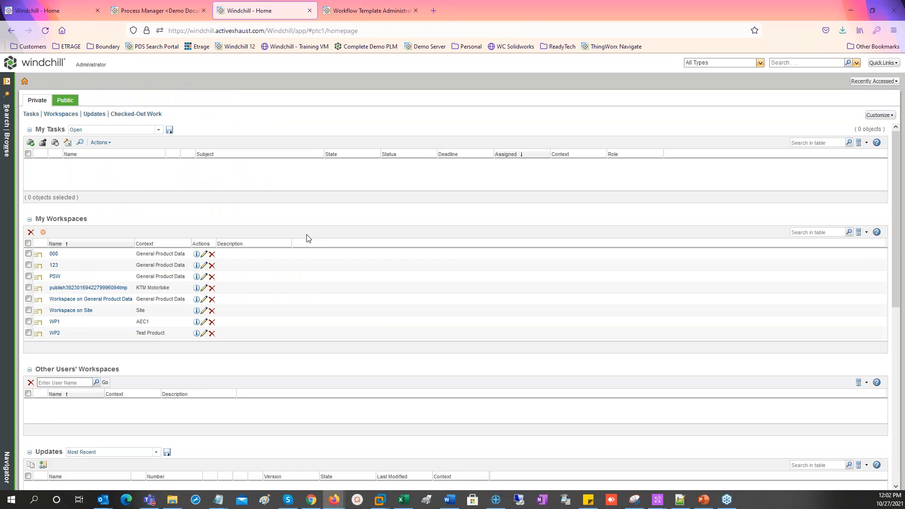
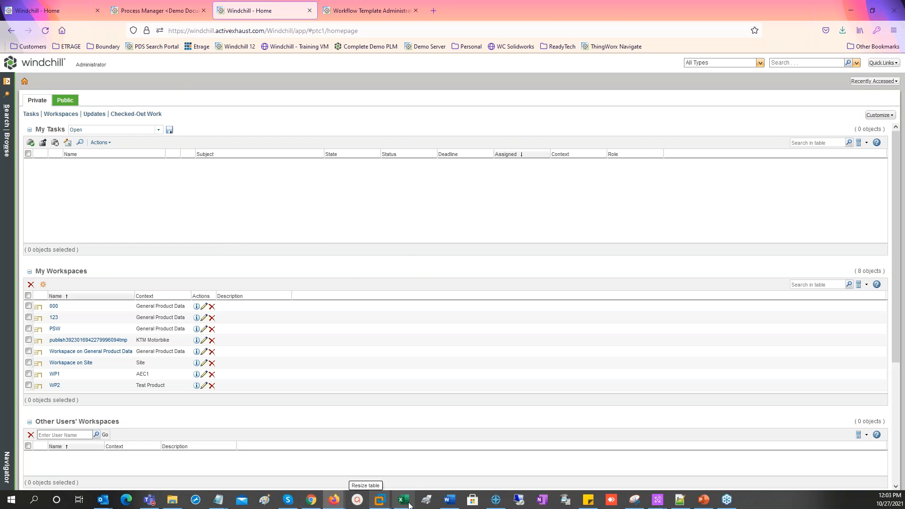
# Step: Switch to Word to examine the Set Email Notification stage in Demo Document.docx's flowchart, and close Windchill's Process Manager tab
pyautogui.click(449, 500)
pyautogui.moveTo(901, 329); pyautogui.dragTo(901, 418)
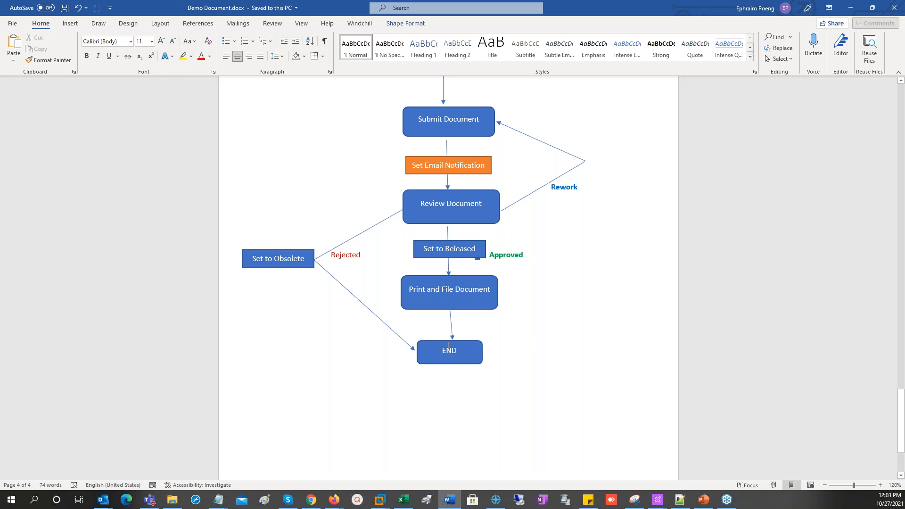
pyautogui.click(455, 171)
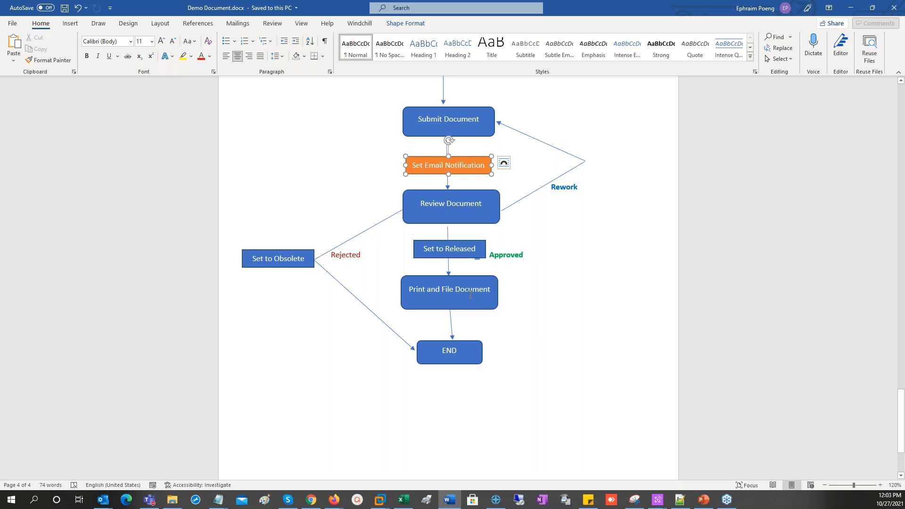
pyautogui.click(447, 266)
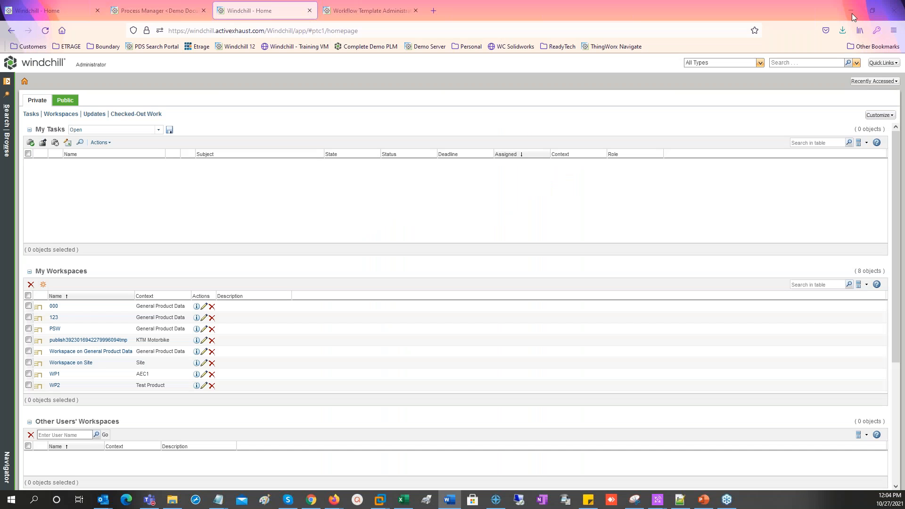
pyautogui.click(851, 8)
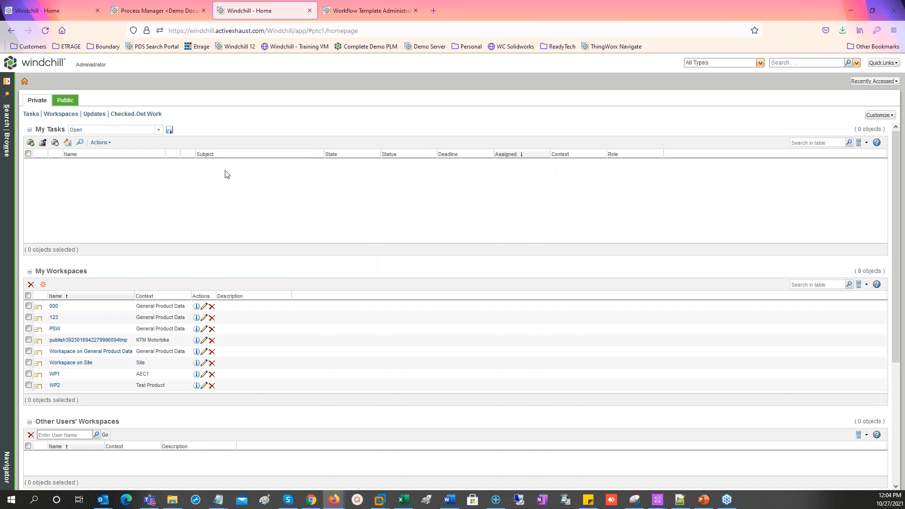
pyautogui.middleClick(174, 13)
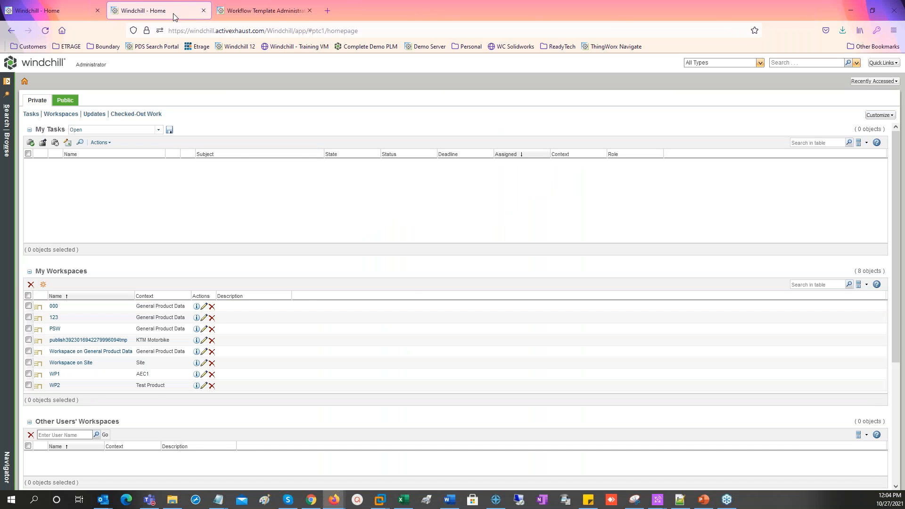
# Step: Open the DemoWF workflow template for editing from the Workflow Template Administration list
pyautogui.click(276, 10)
pyautogui.rightClick(87, 136)
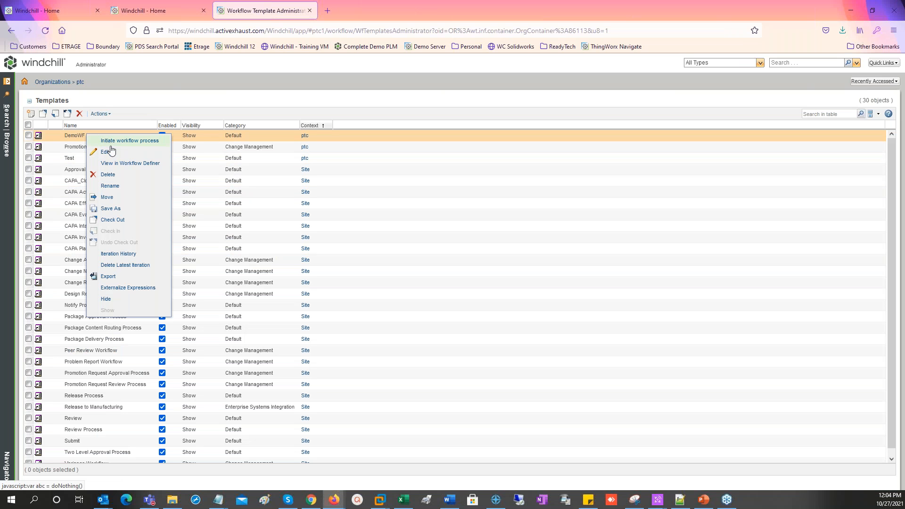
pyautogui.click(105, 152)
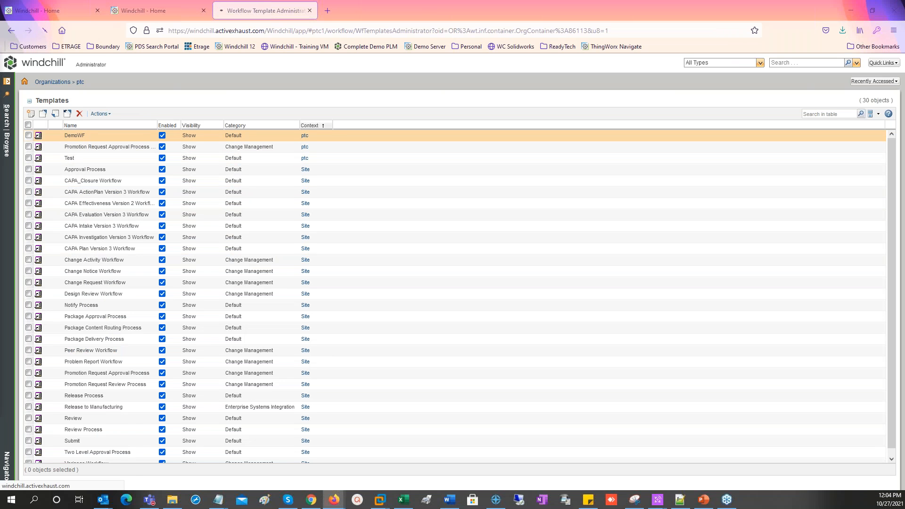
pyautogui.click(732, 76)
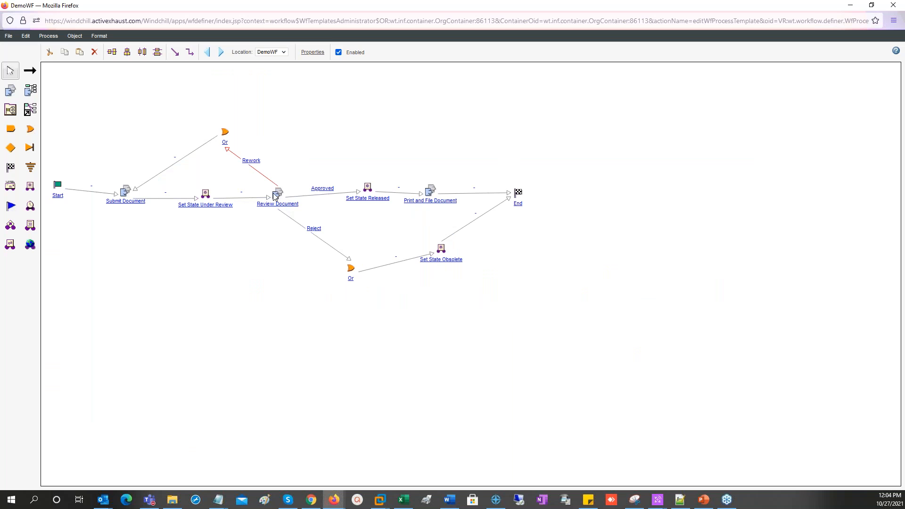
# Step: Spread out the End, Print and File Document, Set State Released and Review Document nodes to make room for notifications
pyautogui.moveTo(518, 195); pyautogui.dragTo(657, 193)
pyautogui.moveTo(439, 192); pyautogui.dragTo(538, 188)
pyautogui.moveTo(368, 188); pyautogui.dragTo(401, 184)
pyautogui.moveTo(274, 198); pyautogui.dragTo(303, 191)
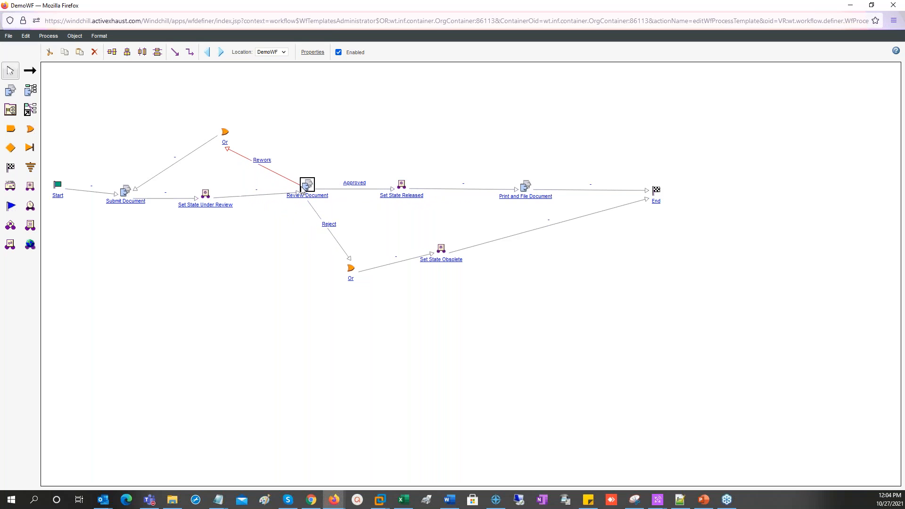
# Step: Add a notification robot below the Submit Document branch and name it Notification to Review
pyautogui.click(10, 188)
pyautogui.click(150, 268)
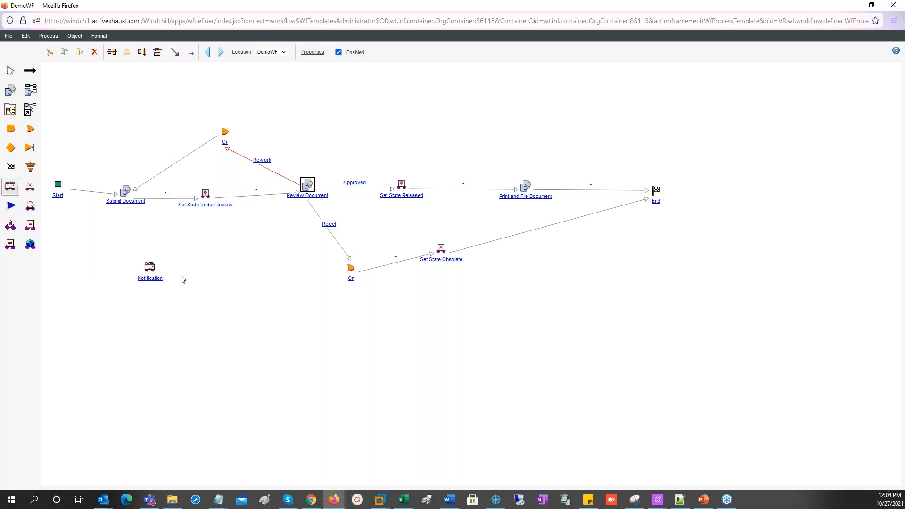
pyautogui.doubleClick(153, 282)
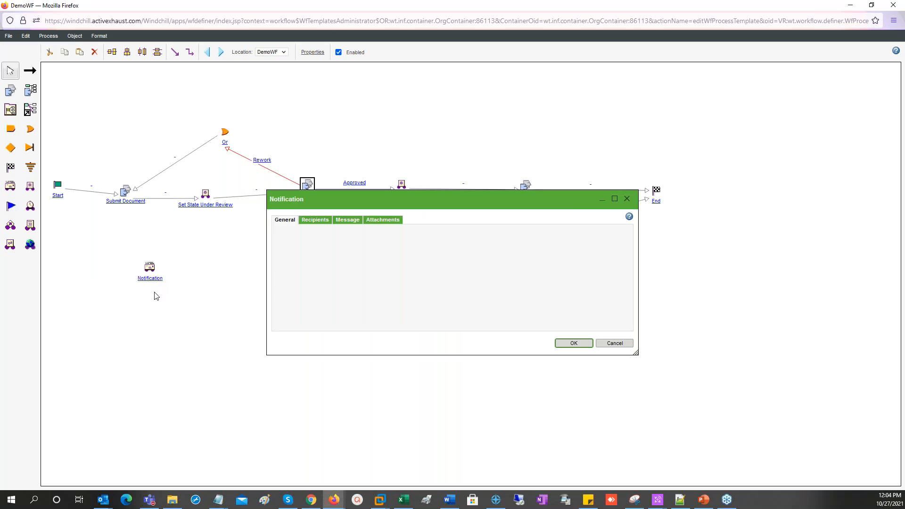
pyautogui.click(367, 234)
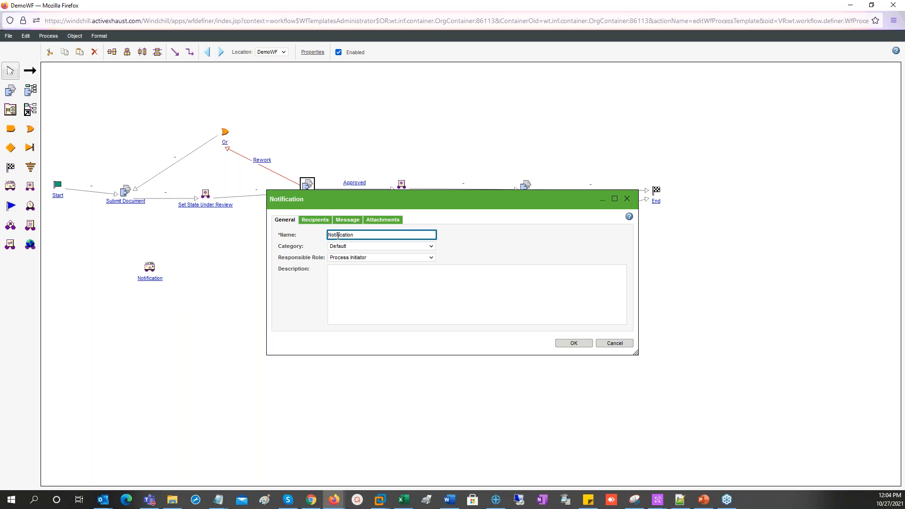
pyautogui.doubleClick(382, 238)
pyautogui.click(381, 238)
pyautogui.write('to Review')
# Step: Find the user wcadmin and add that administrator account as the notification's recipient
pyautogui.click(316, 220)
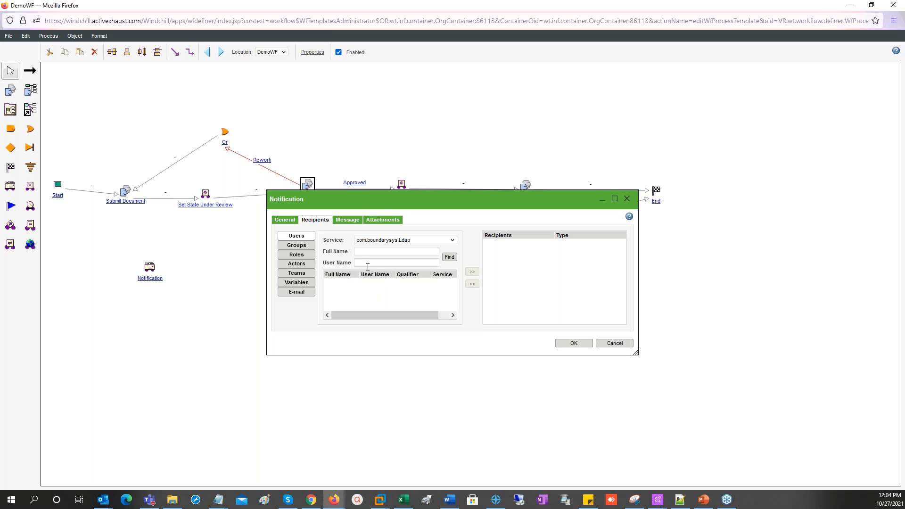
pyautogui.click(368, 262)
pyautogui.write('wcadmin')
pyautogui.click(449, 259)
pyautogui.click(370, 283)
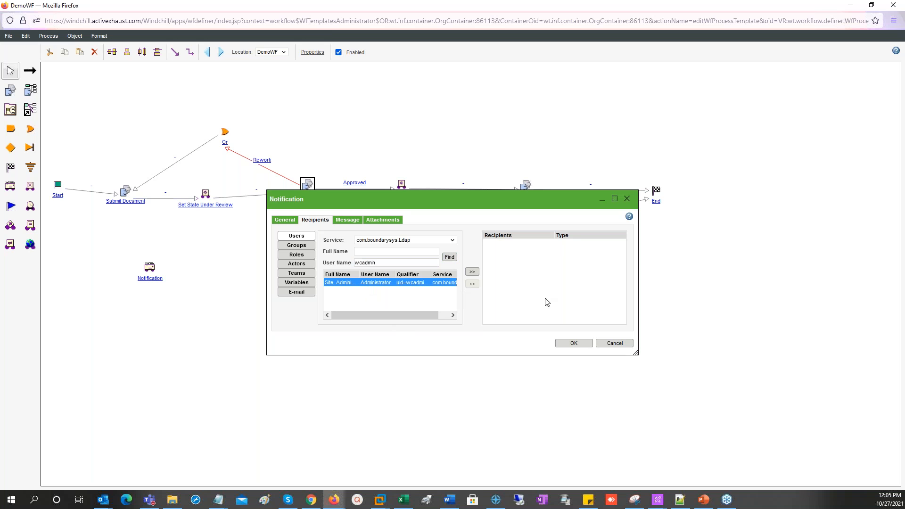
pyautogui.click(472, 272)
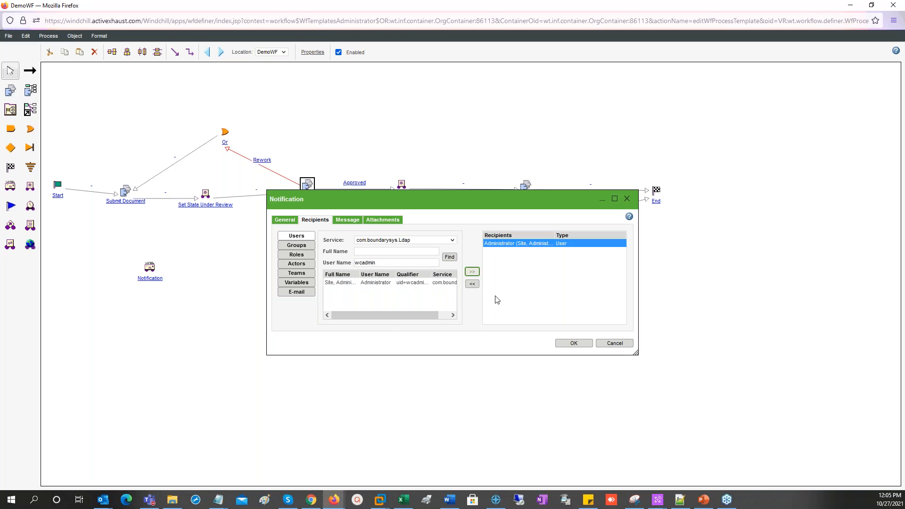
# Step: Set the message subject to "Review the Document" and the body to "Review Document number" followed by the primaryBusinessObject variable
pyautogui.click(349, 220)
pyautogui.click(367, 235)
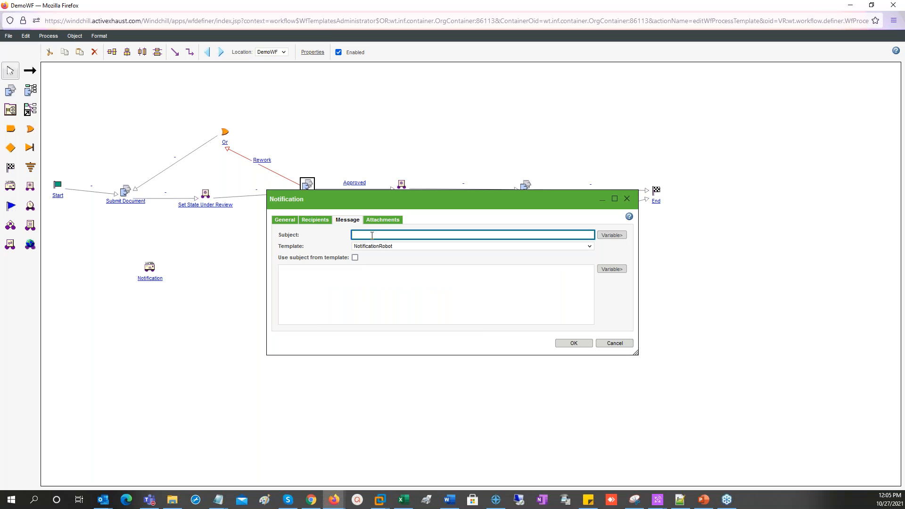
pyautogui.write('Review the Document')
pyautogui.click(362, 270)
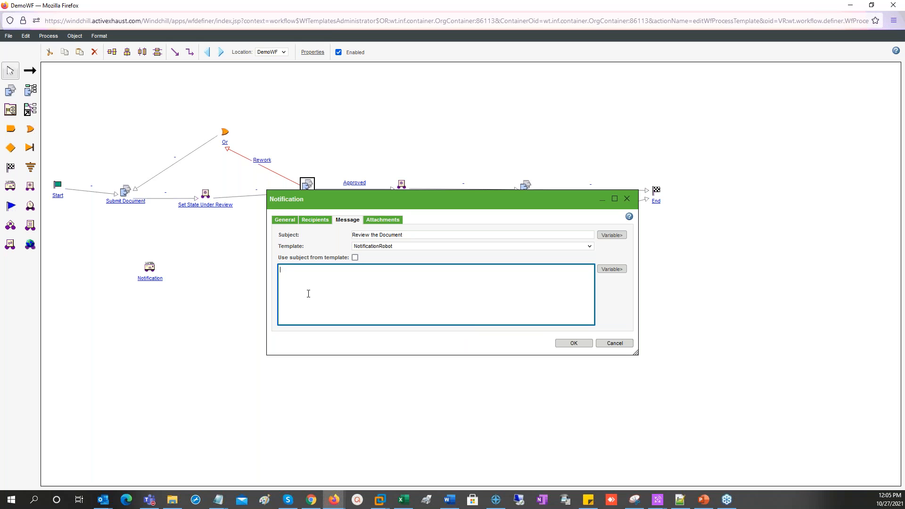
pyautogui.write('Review Document numbe')
pyautogui.click(612, 269)
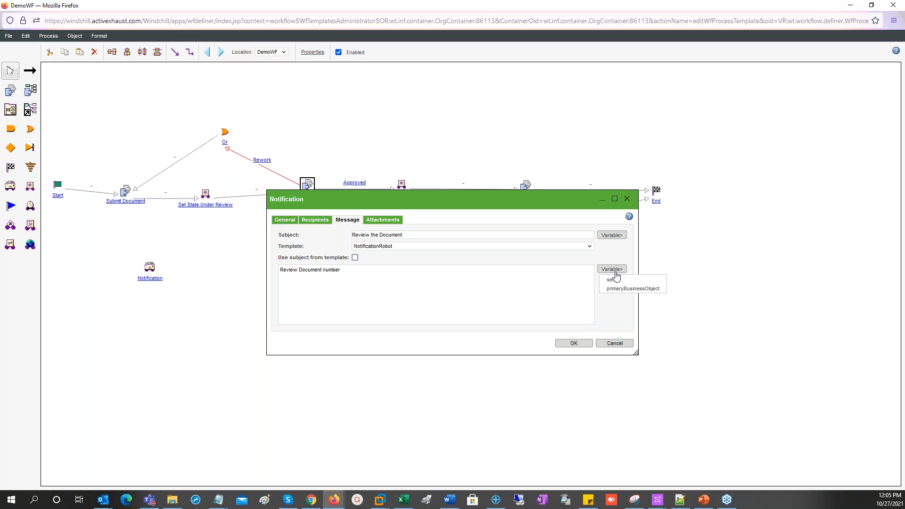
pyautogui.click(633, 289)
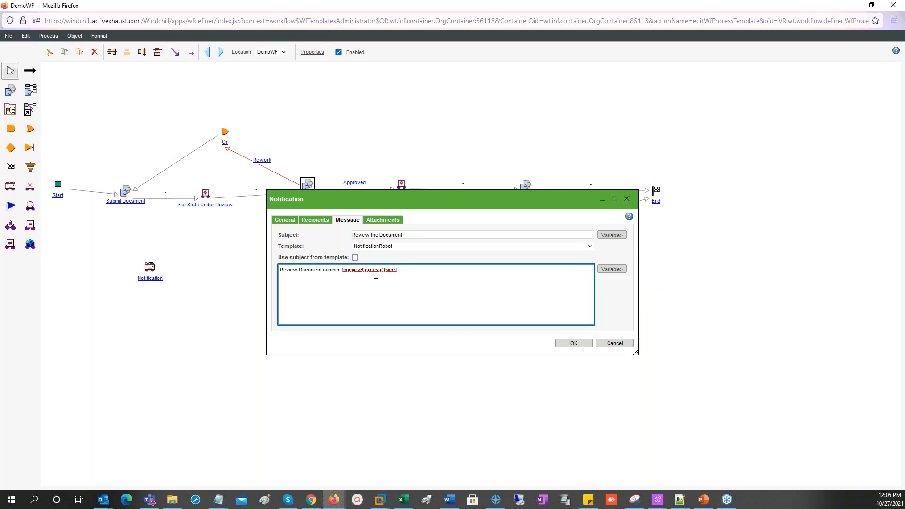
# Step: Go through the notification's primary business object attachment option, accept the notification settings and save the workflow template
pyautogui.click(380, 221)
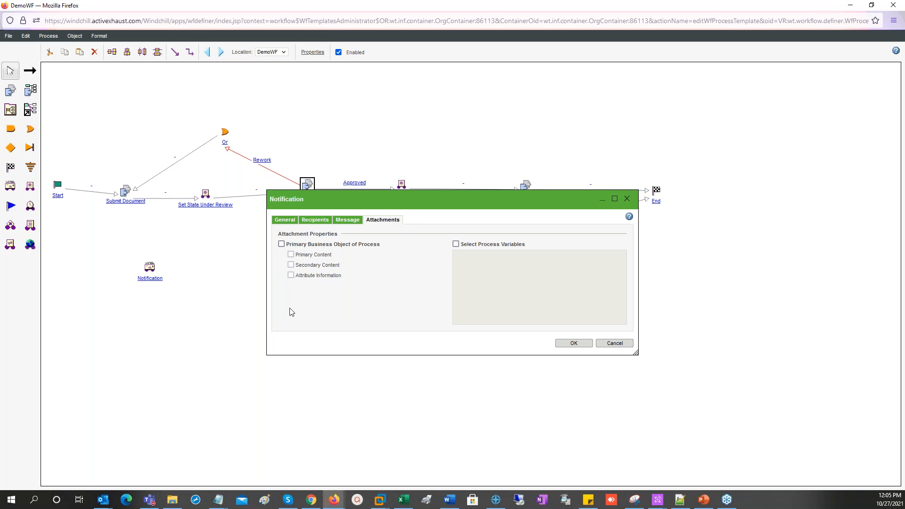
pyautogui.click(282, 245)
pyautogui.click(281, 244)
pyautogui.click(574, 343)
pyautogui.click(8, 36)
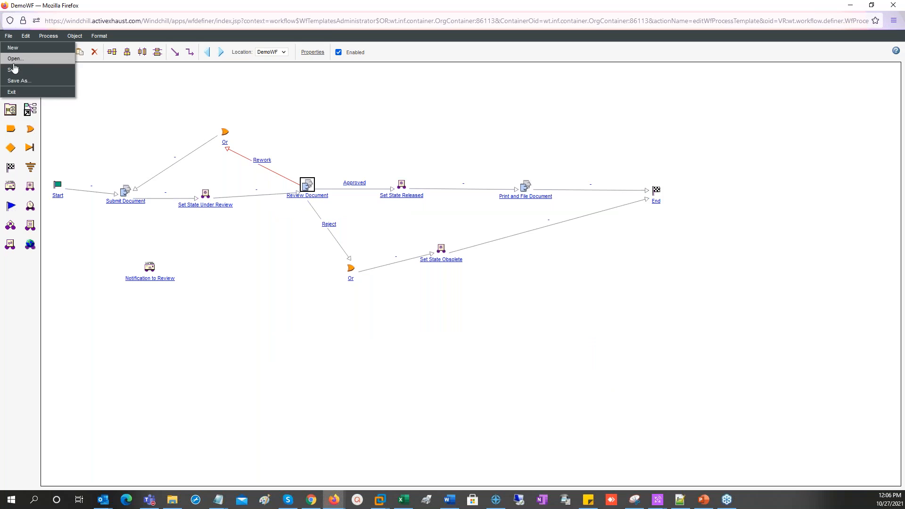
pyautogui.click(14, 69)
pyautogui.click(498, 344)
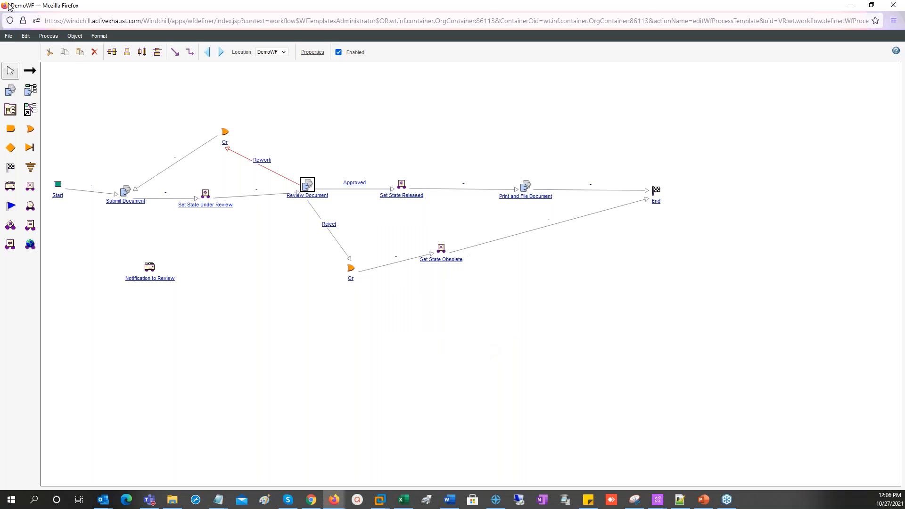
pyautogui.click(9, 36)
pyautogui.click(22, 71)
# Step: Duplicate Notification to Review, place the copy between Set State Released and Print and File Document, and name it Notification to Print
pyautogui.click(150, 267)
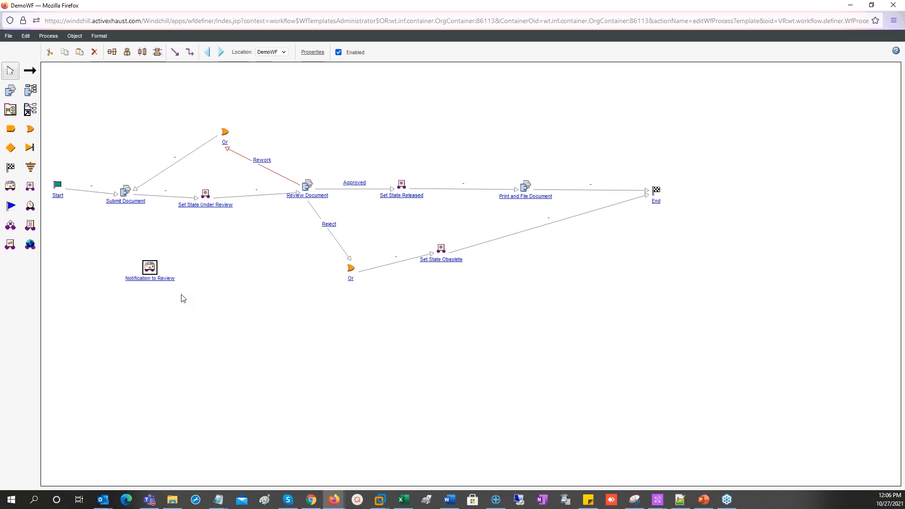
pyautogui.hotkey('ctrl', 'v')
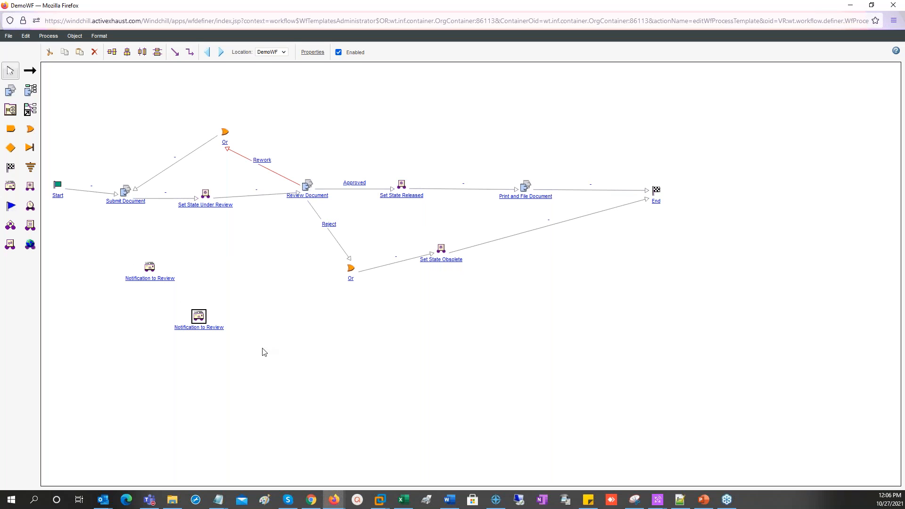
pyautogui.moveTo(199, 319); pyautogui.dragTo(470, 206)
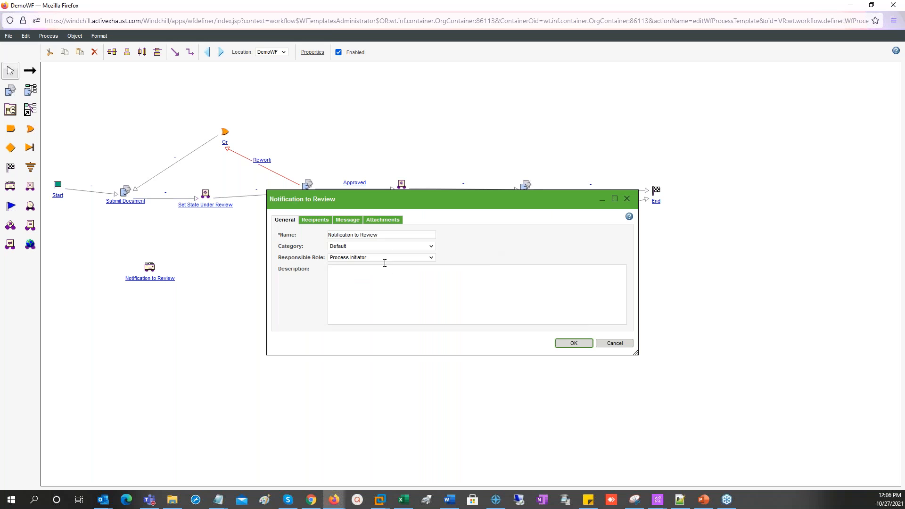
pyautogui.click(372, 234)
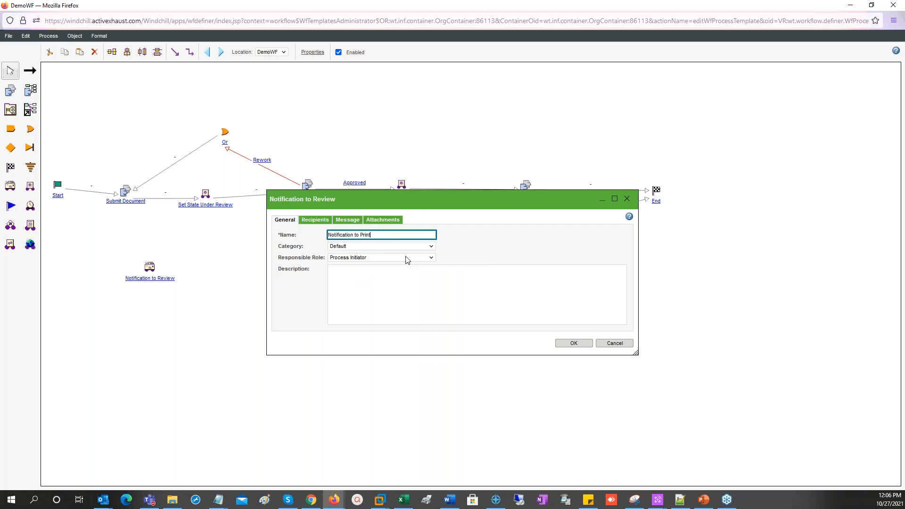
# Step: Change the copied notification's subject to "Print and File the Document" and replace "Review" with "Print" in its message body
pyautogui.click(315, 221)
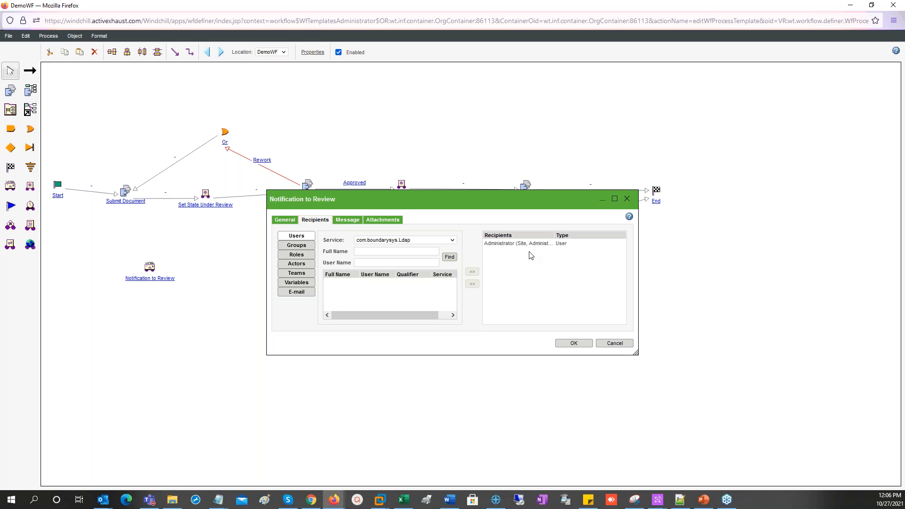
pyautogui.click(347, 220)
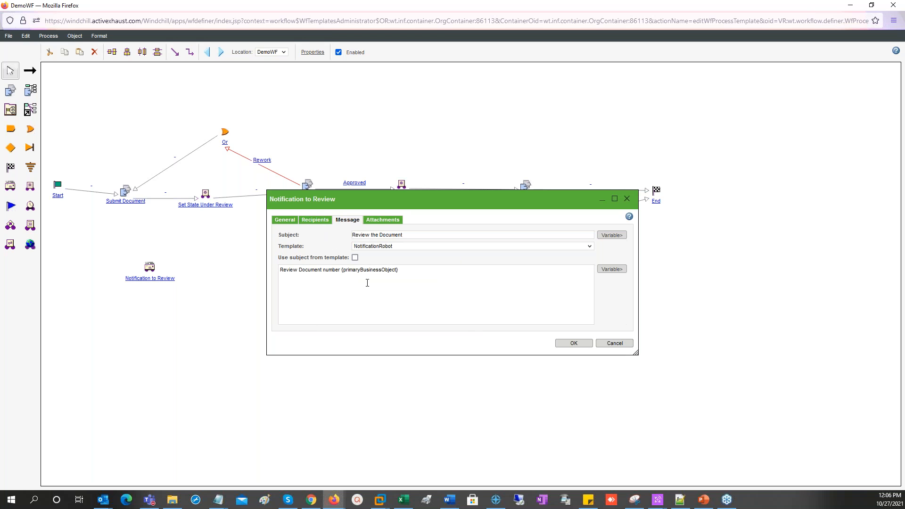
pyautogui.click(366, 235)
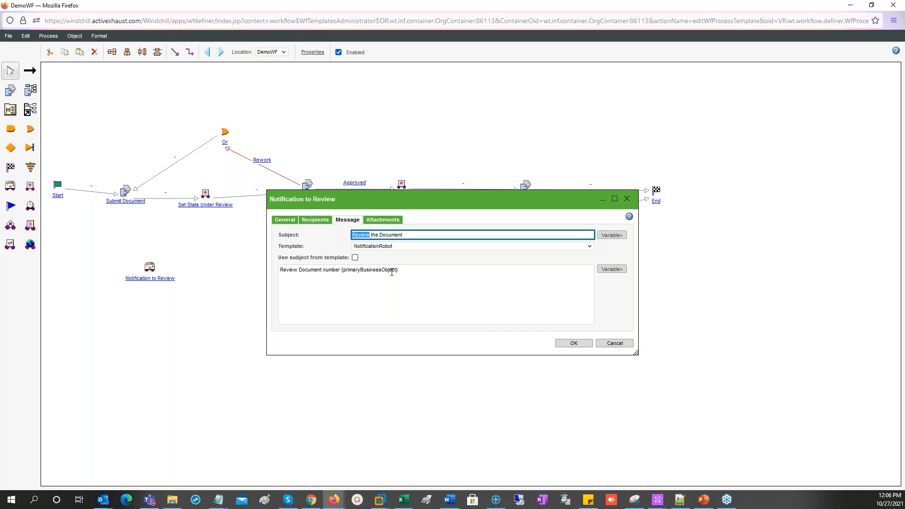
pyautogui.write('Print and File')
pyautogui.click(293, 287)
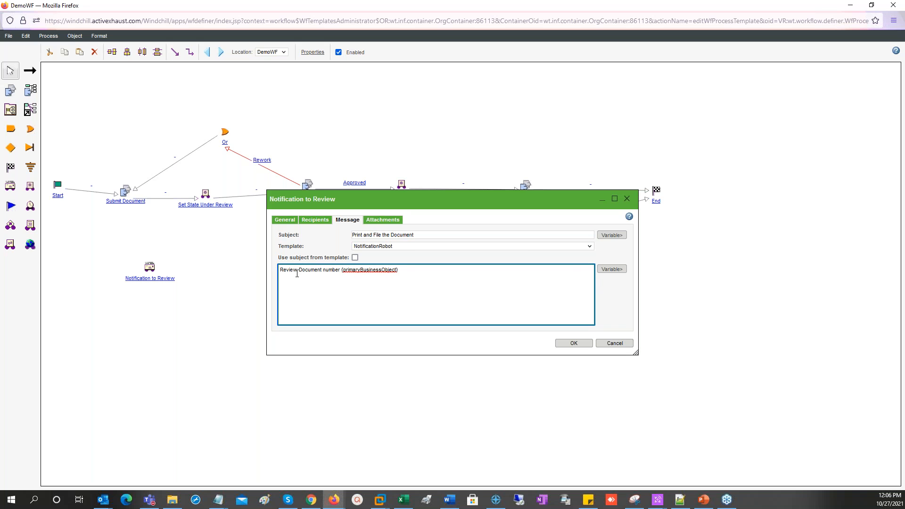
pyautogui.press('BackSpace')
pyautogui.press('BackSpace')
pyautogui.press('BackSpace')
pyautogui.press('BackSpace')
pyautogui.press('BackSpace')
pyautogui.press('BackSpace')
pyautogui.press('BackSpace')
pyautogui.write('Print')
pyautogui.click(578, 344)
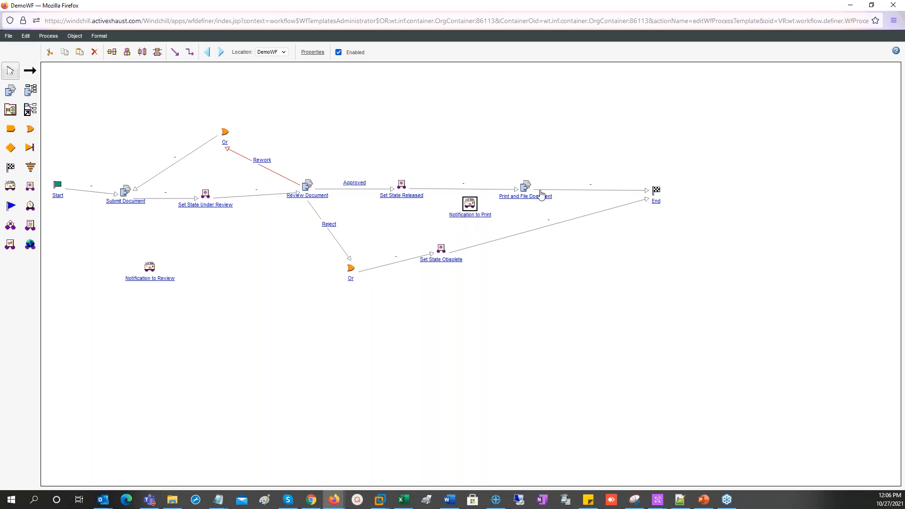
# Step: Reroute the Set State Released link to Notification to Print and link that notification to Print and File Document
pyautogui.moveTo(512, 193); pyautogui.dragTo(466, 209)
pyautogui.click(30, 70)
pyautogui.moveTo(470, 203); pyautogui.dragTo(524, 189)
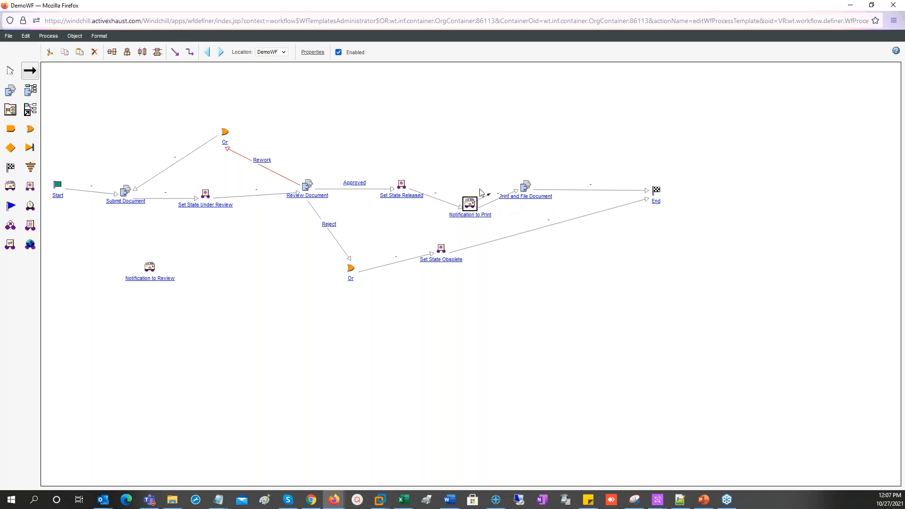
pyautogui.click(470, 204)
pyautogui.click(476, 172)
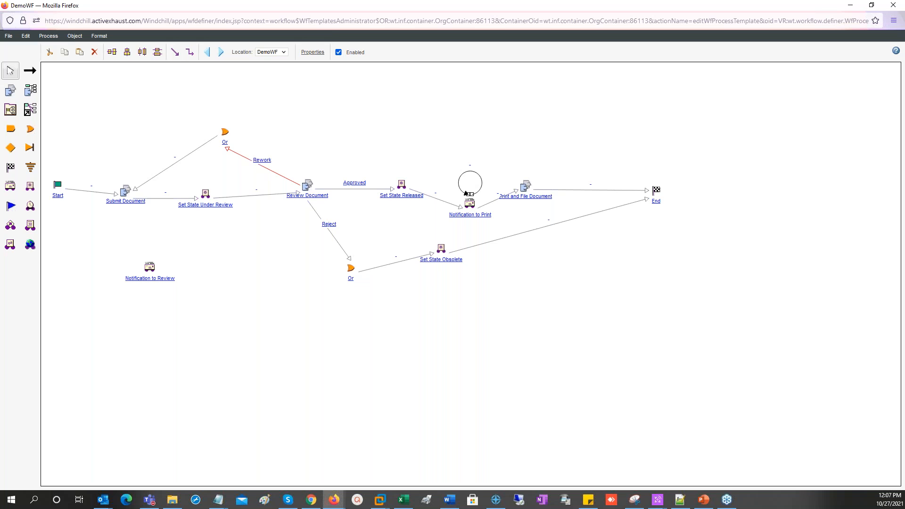
pyautogui.click(94, 51)
# Step: Insert Notification to Review between Set State Under Review and Review Document, deleting the stray self-loop on Review Document
pyautogui.moveTo(151, 269)
pyautogui.mouseDown()
pyautogui.moveTo(246, 240)
pyautogui.moveTo(307, 189)
pyautogui.mouseUp()
pyautogui.click(30, 72)
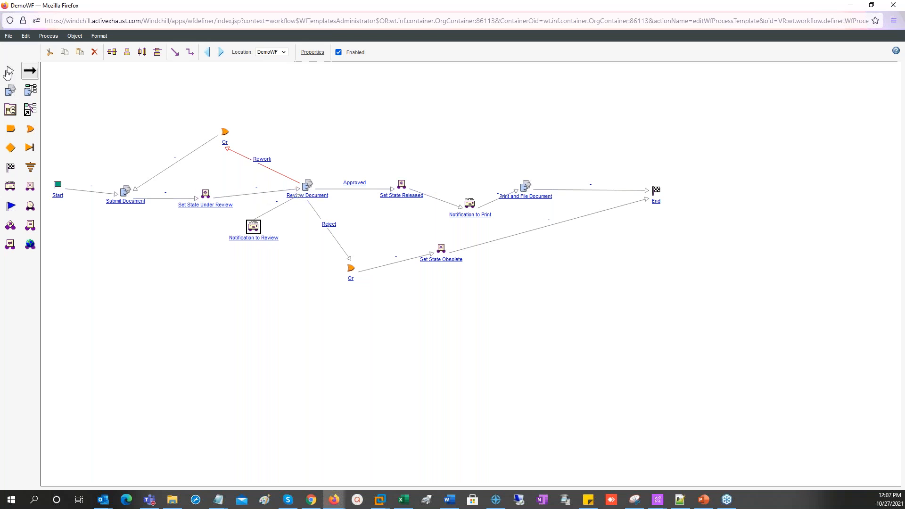
pyautogui.click(242, 201)
pyautogui.click(248, 200)
pyautogui.moveTo(299, 184)
pyautogui.mouseDown()
pyautogui.moveTo(269, 213)
pyautogui.moveTo(290, 184)
pyautogui.moveTo(303, 184)
pyautogui.mouseUp()
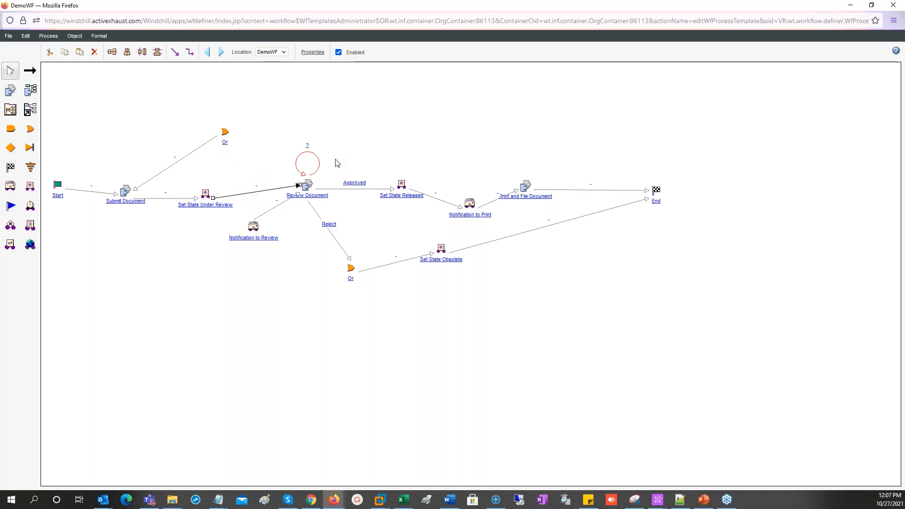
pyautogui.click(308, 151)
pyautogui.click(94, 52)
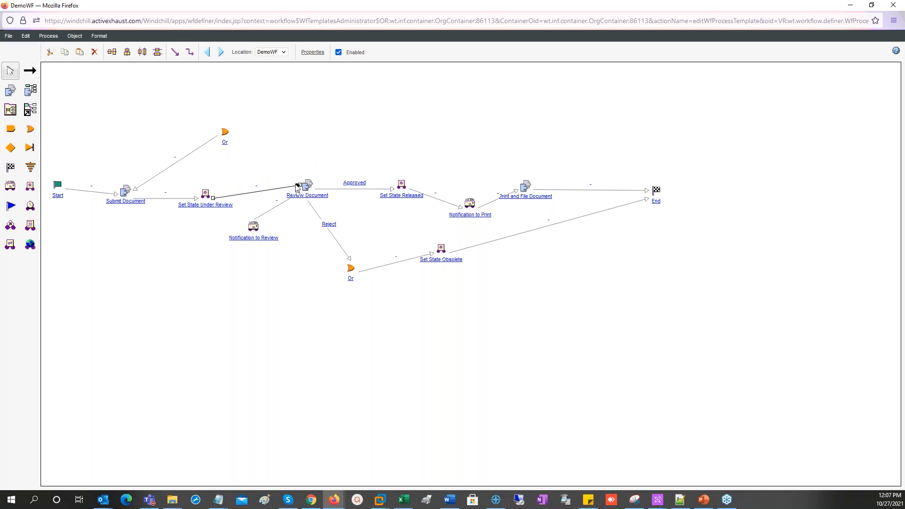
pyautogui.moveTo(298, 188); pyautogui.dragTo(250, 220)
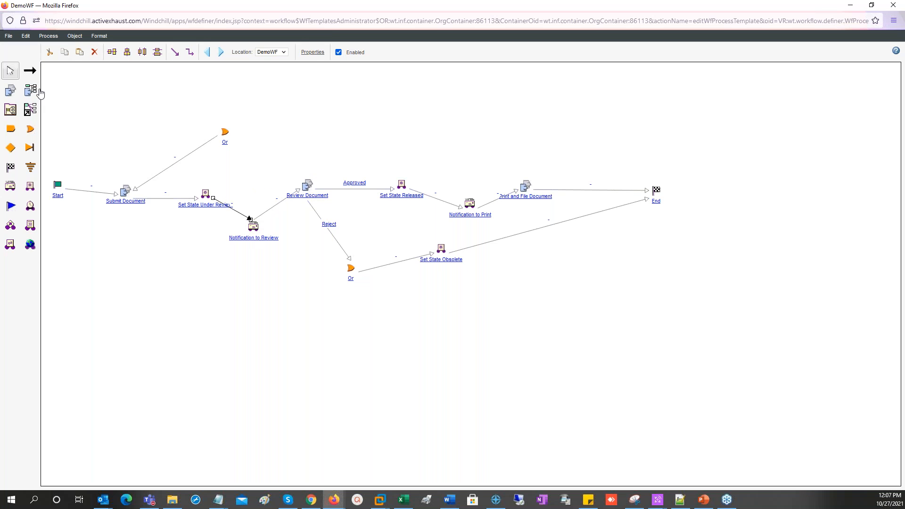
# Step: Link Review Document to the upper Or connector again and assign the Rework routing event to the link
pyautogui.click(30, 71)
pyautogui.moveTo(306, 186); pyautogui.dragTo(225, 133)
pyautogui.click(263, 162)
pyautogui.click(413, 260)
pyautogui.click(471, 398)
pyautogui.click(466, 416)
pyautogui.click(457, 424)
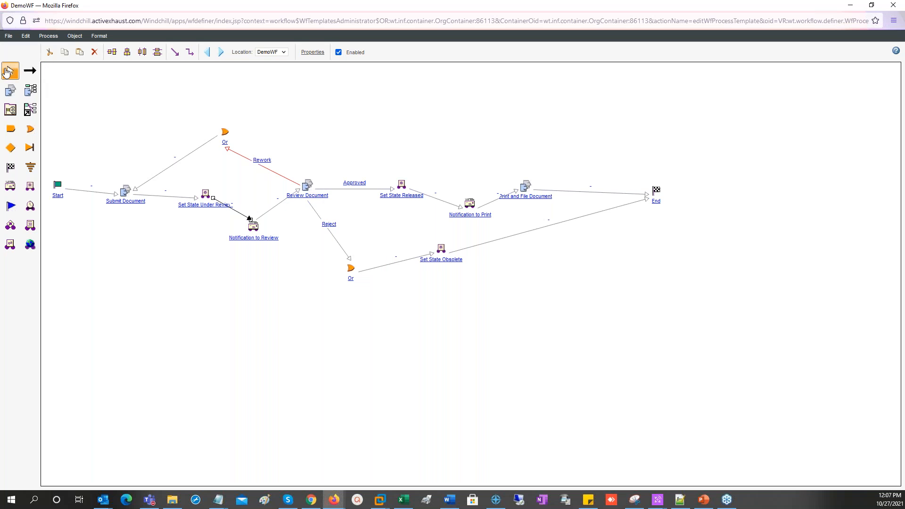
# Step: Line up Notification to Review between Set State Under Review and Review Document, and save the workflow template
pyautogui.moveTo(296, 195); pyautogui.dragTo(303, 194)
pyautogui.click(256, 227)
pyautogui.moveTo(256, 227); pyautogui.dragTo(265, 192)
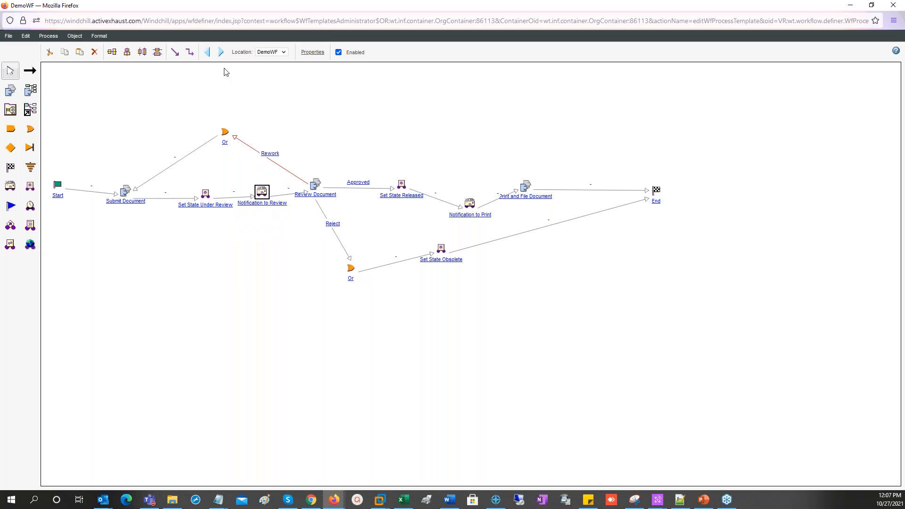
pyautogui.click(8, 36)
pyautogui.click(20, 71)
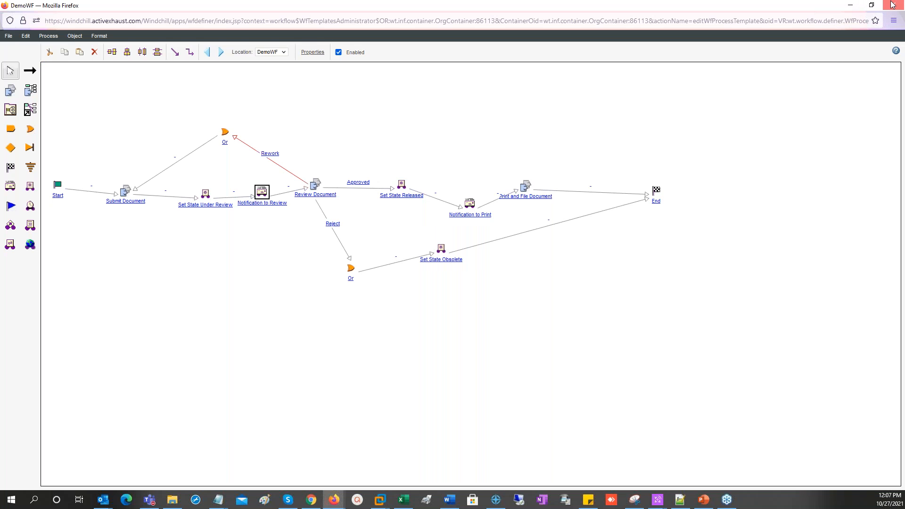
# Step: Close the workflow editor and check in the DemoWF workflow template
pyautogui.click(893, 5)
pyautogui.rightClick(69, 136)
pyautogui.click(94, 230)
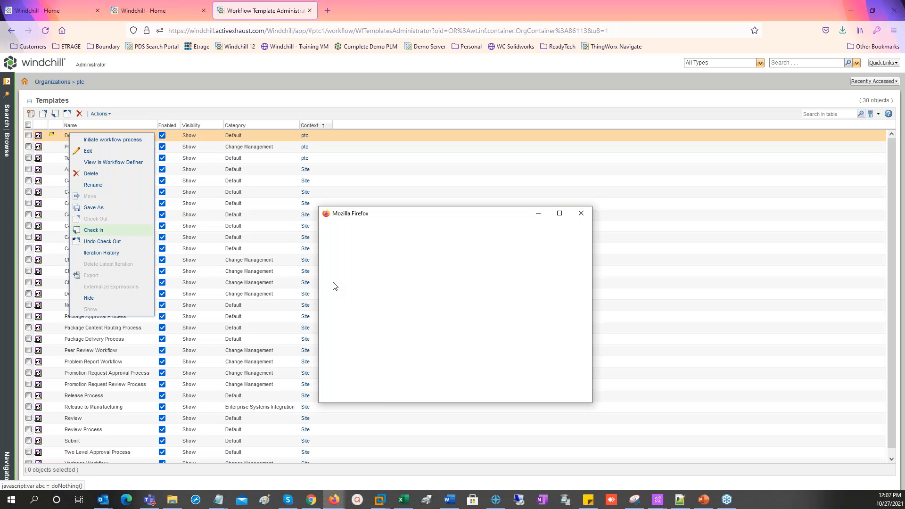
pyautogui.click(540, 387)
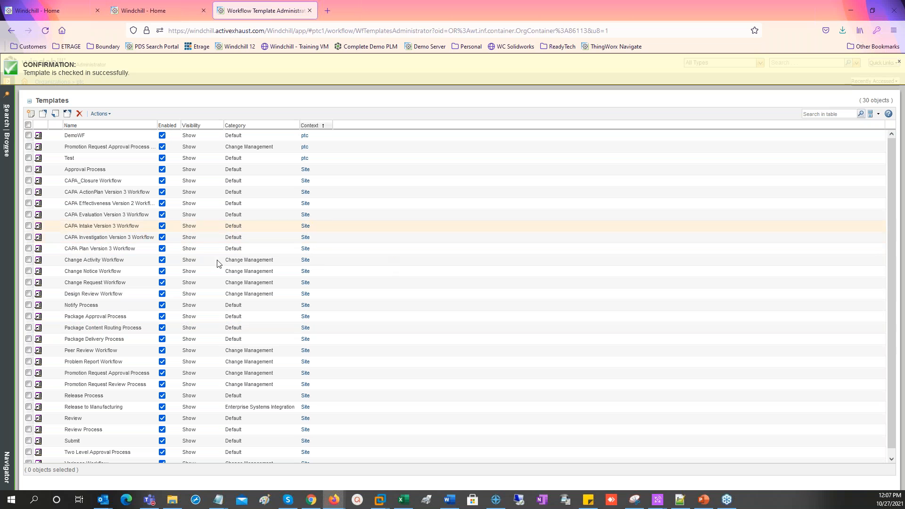
# Step: Create a document of type Demo Documents named Demo_Doc4 with No Content as primary content in the Demo documents folder
pyautogui.click(154, 11)
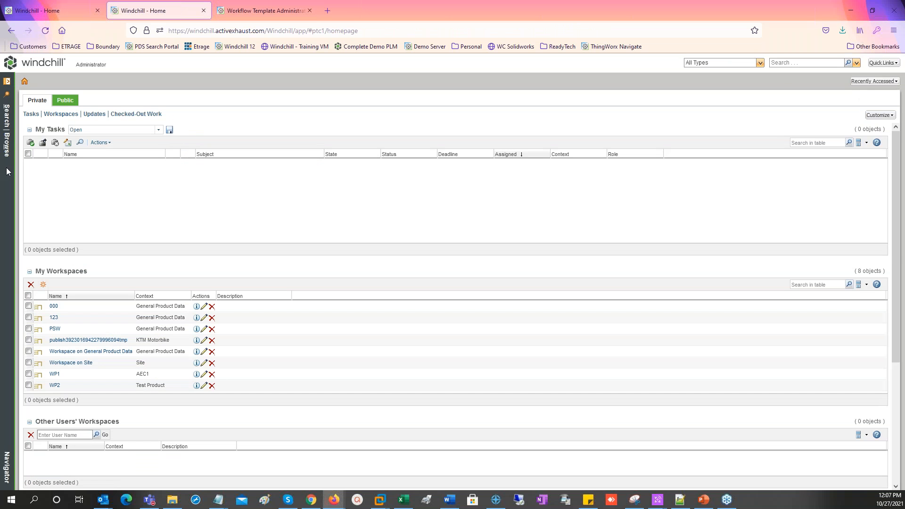
pyautogui.click(872, 82)
pyautogui.click(823, 128)
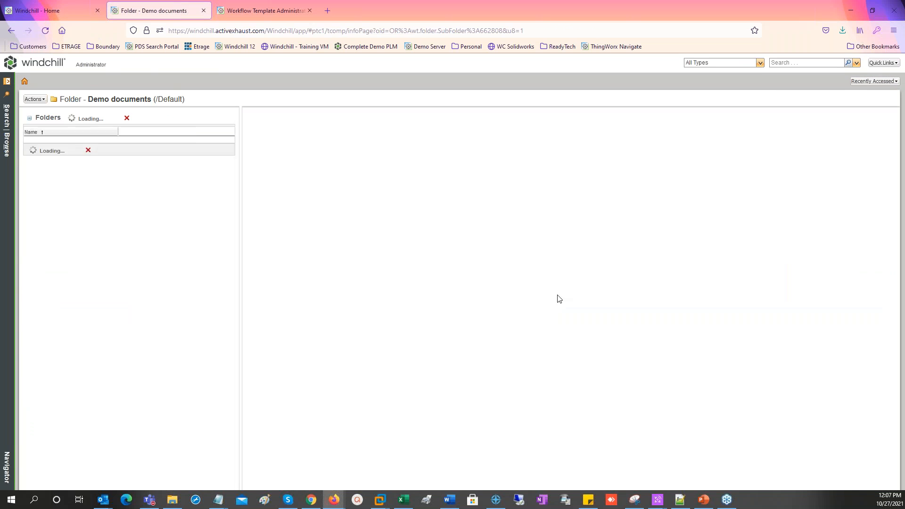
pyautogui.click(254, 130)
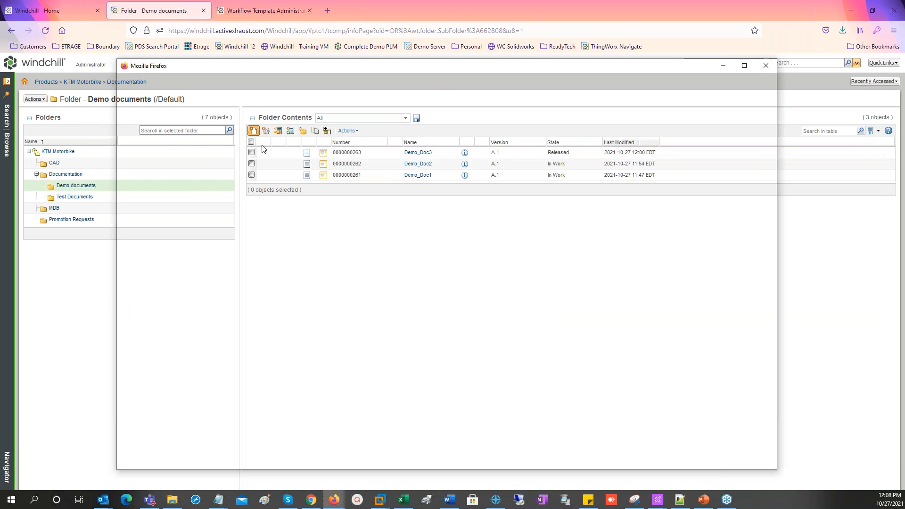
pyautogui.click(186, 146)
pyautogui.click(191, 173)
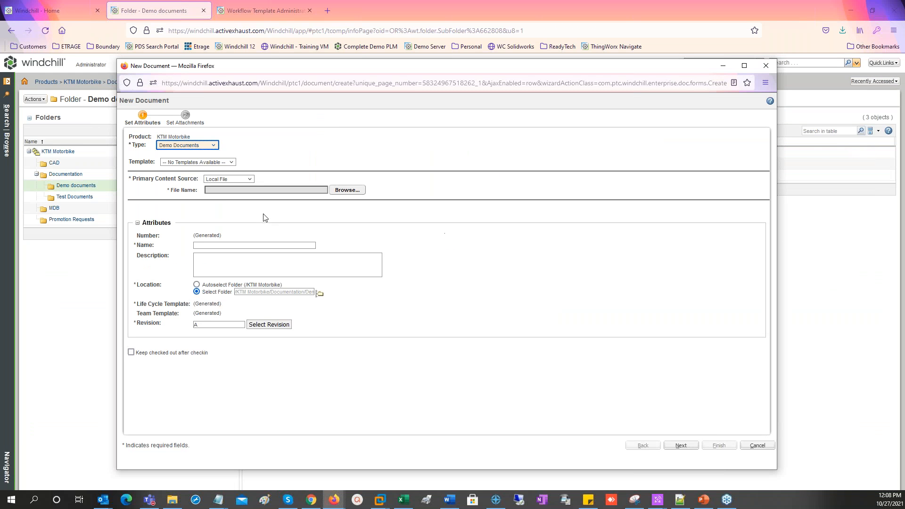
pyautogui.click(238, 180)
pyautogui.click(232, 191)
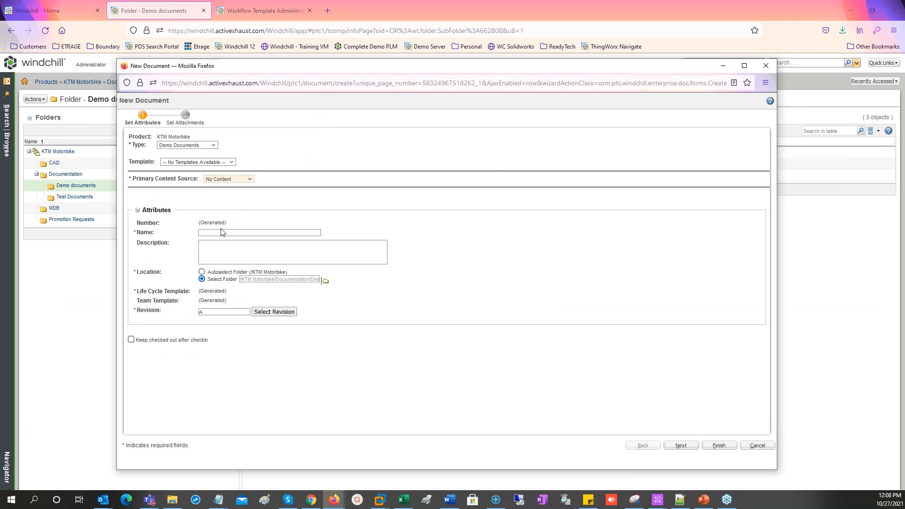
pyautogui.click(222, 232)
pyautogui.write('Doc4')
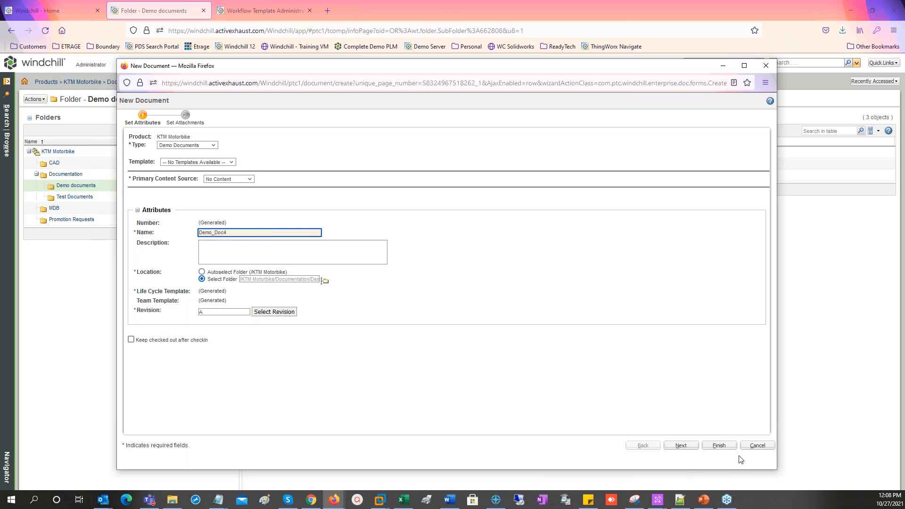
pyautogui.click(719, 446)
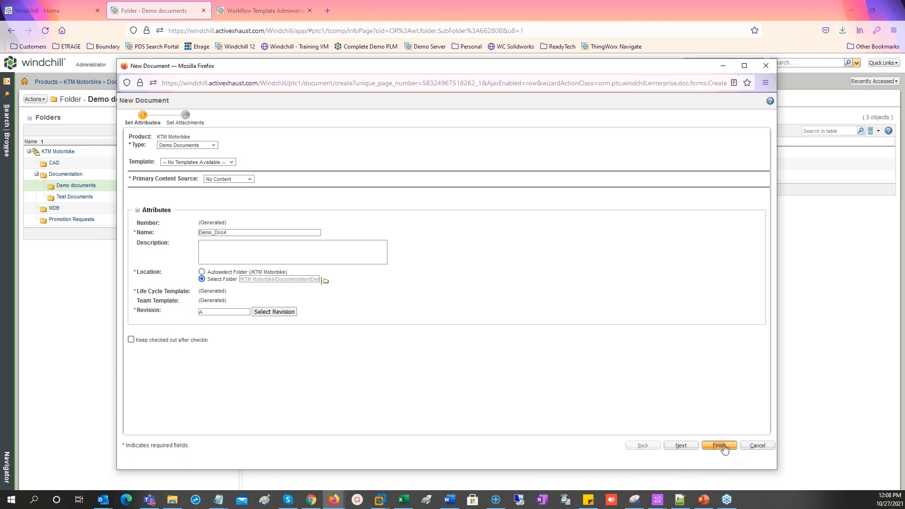
# Step: Open the Submit Document task for Demo_Doc4 from My Tasks and complete it
pyautogui.click(899, 62)
pyautogui.click(59, 66)
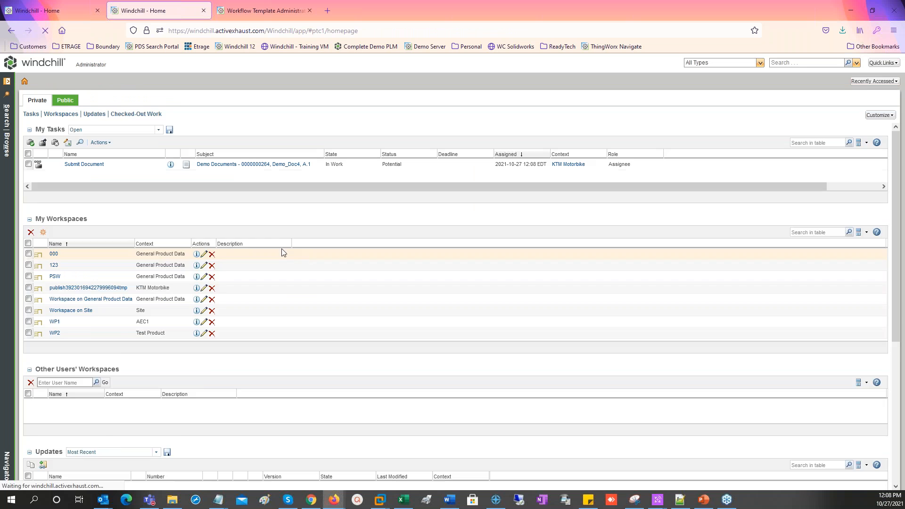
pyautogui.click(85, 164)
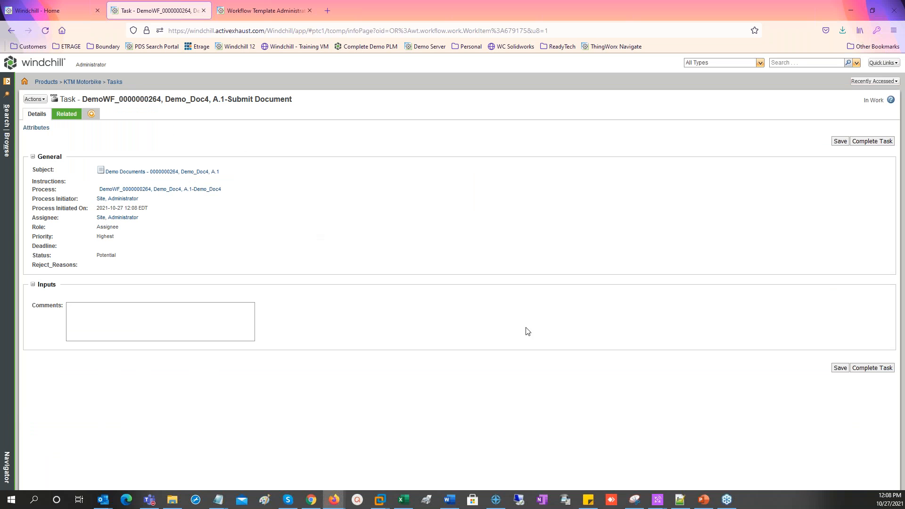
pyautogui.click(875, 368)
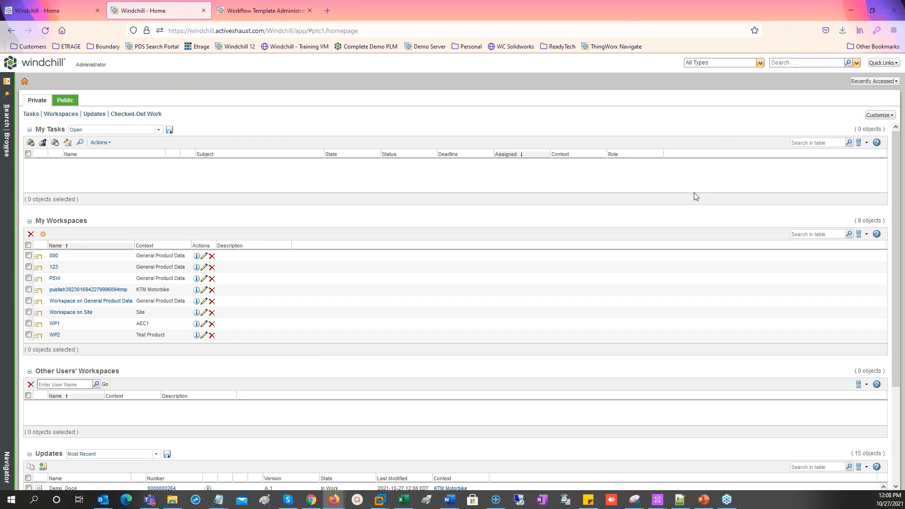
# Step: Open Demo_Doc4 from the Demo documents folder and add a new tab showing its Routing/Process History
pyautogui.click(872, 82)
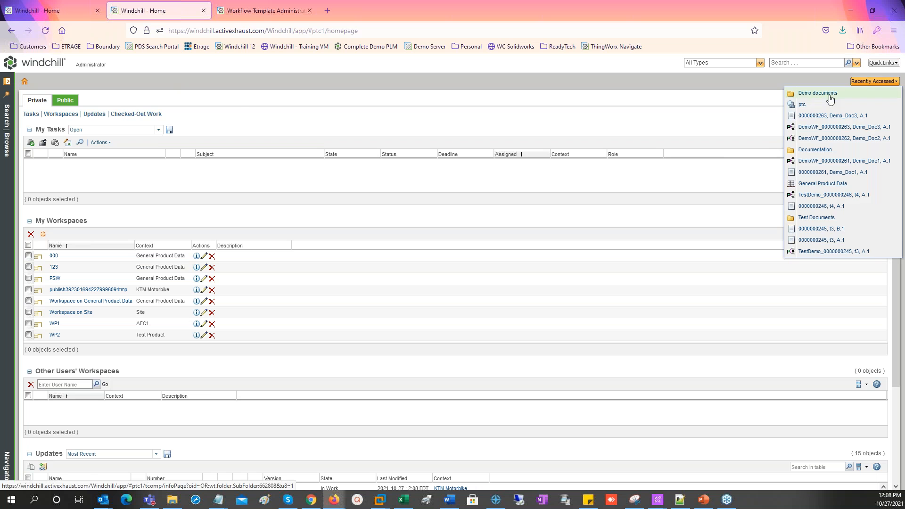
pyautogui.click(830, 97)
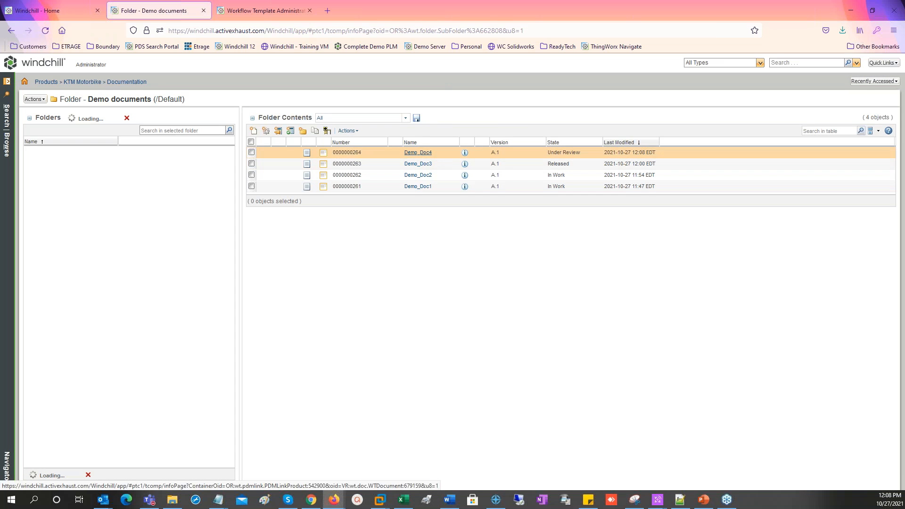
pyautogui.click(415, 152)
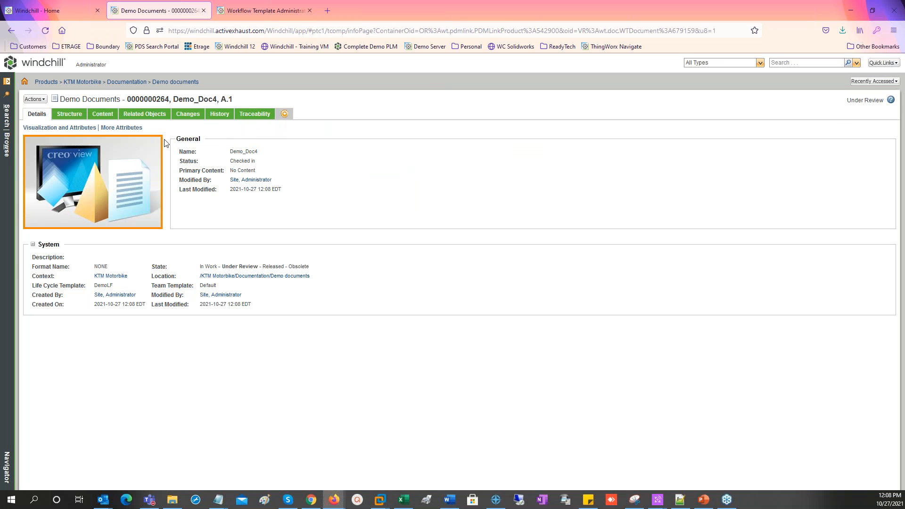
pyautogui.click(284, 113)
pyautogui.click(880, 128)
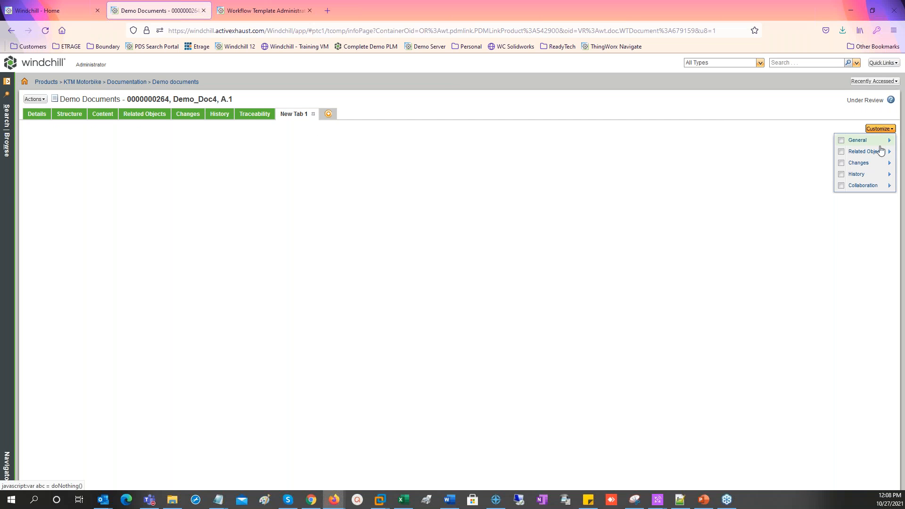
pyautogui.moveTo(867, 175)
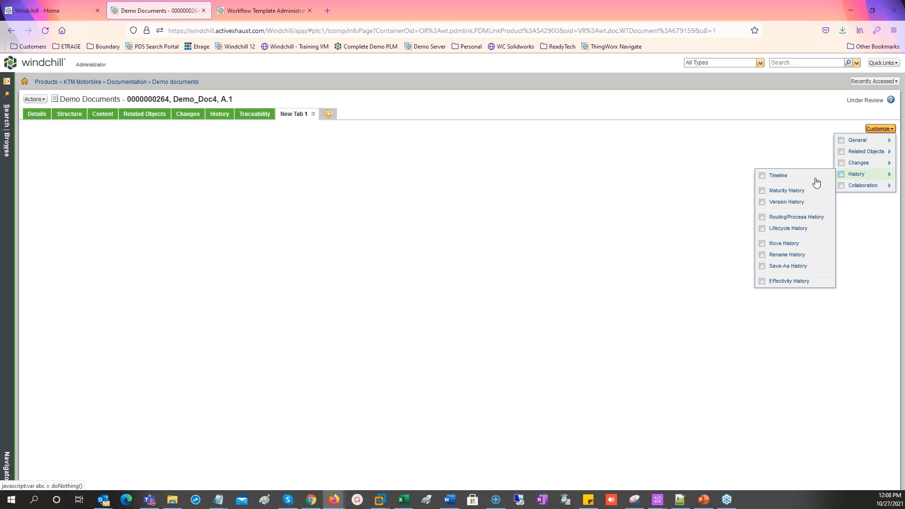
pyautogui.click(794, 218)
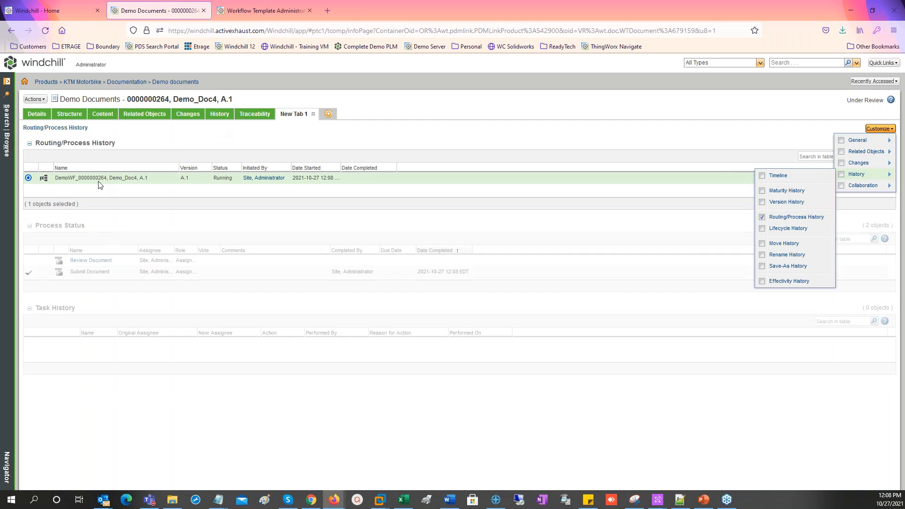
# Step: Open Demo_Doc4's DemoWF process in the Process Manager and maximize the window to inspect the workflow progress
pyautogui.rightClick(96, 179)
pyautogui.click(132, 200)
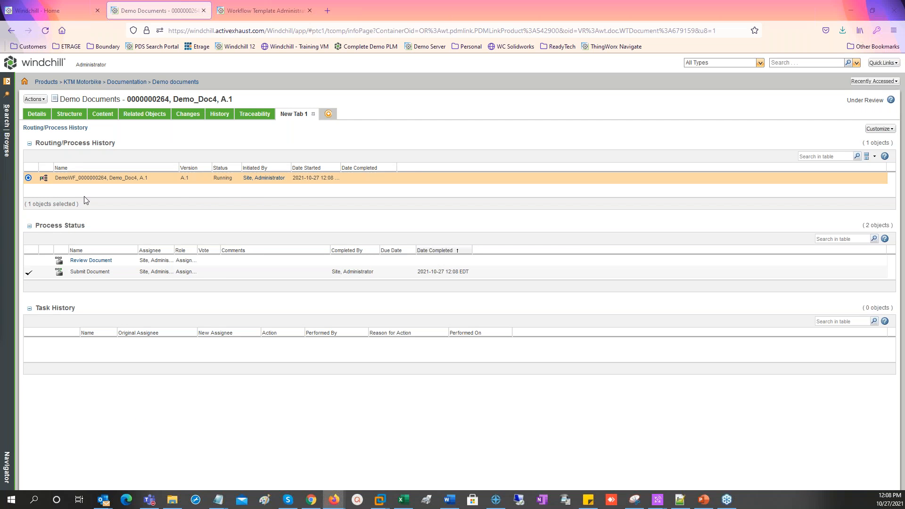
pyautogui.moveTo(205, 223); pyautogui.dragTo(378, 128)
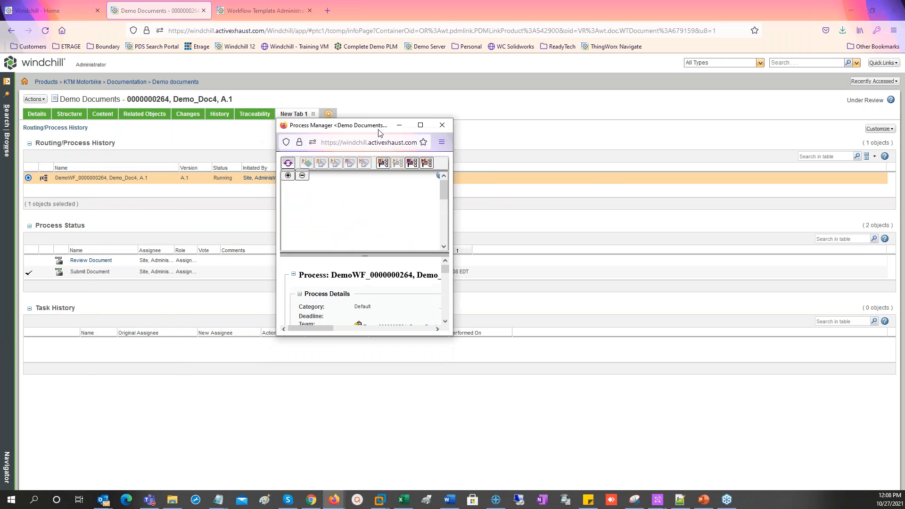
pyautogui.click(421, 125)
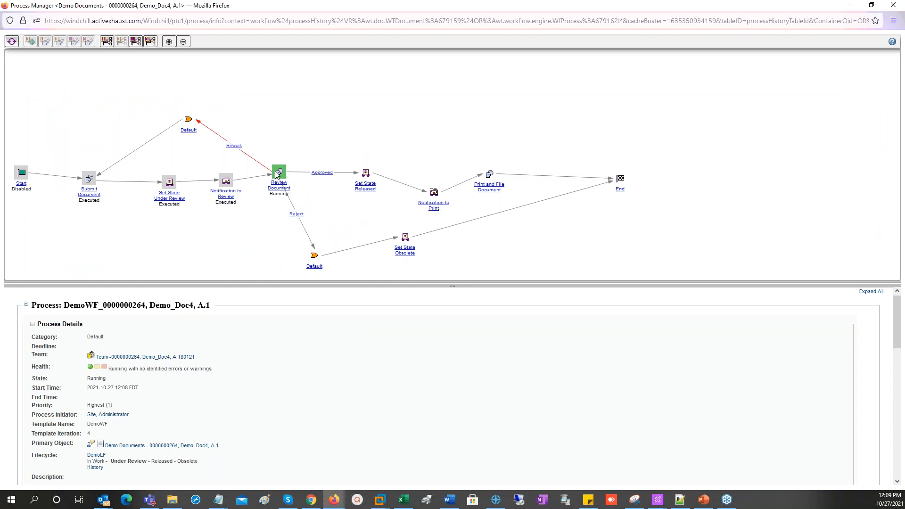
# Step: Switch to Outlook, check the subject of the Review the Document notification email for Demo_Doc4, and close the message
pyautogui.moveTo(99, 488)
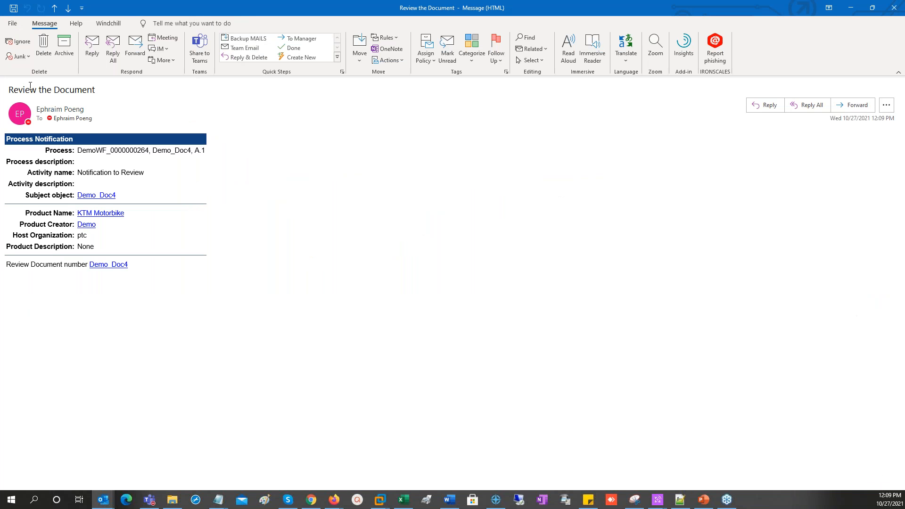
pyautogui.moveTo(15, 89); pyautogui.dragTo(102, 91)
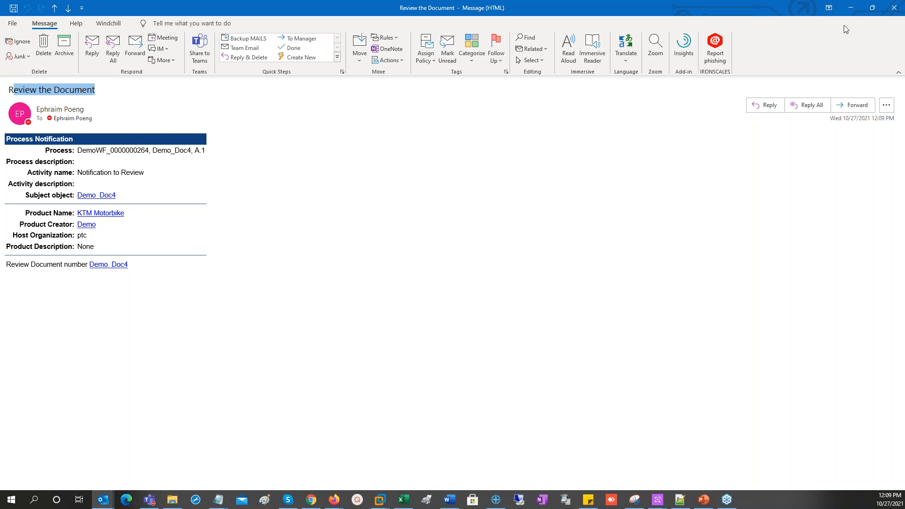
pyautogui.click(895, 8)
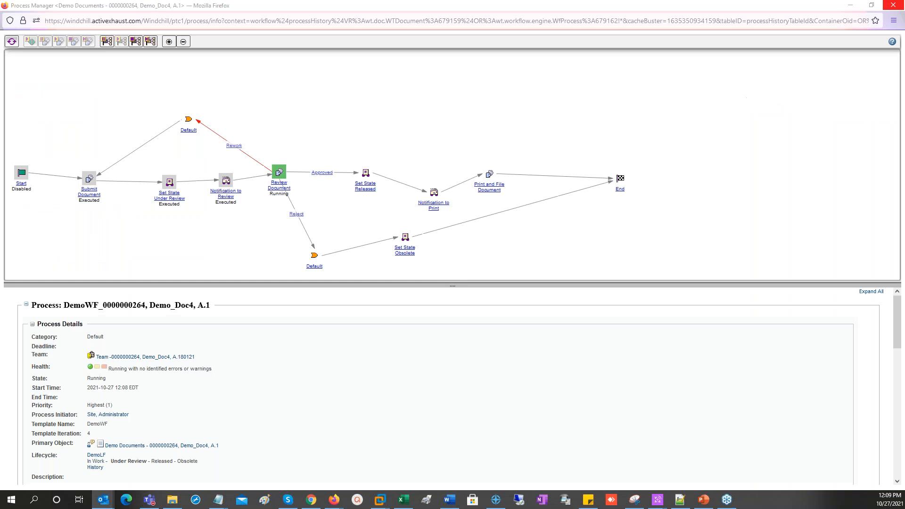
# Step: Complete the Review Document activity with the Approved routing event and refresh the process diagram
pyautogui.click(279, 172)
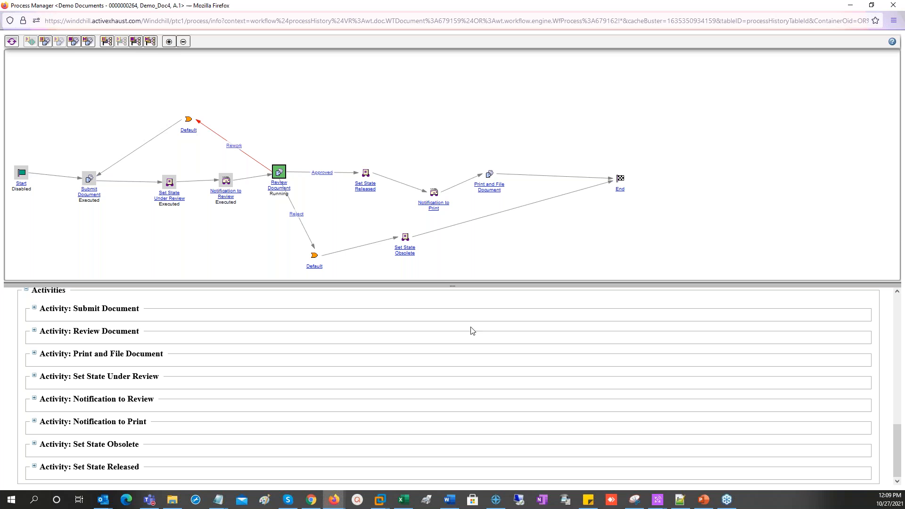
pyautogui.click(90, 44)
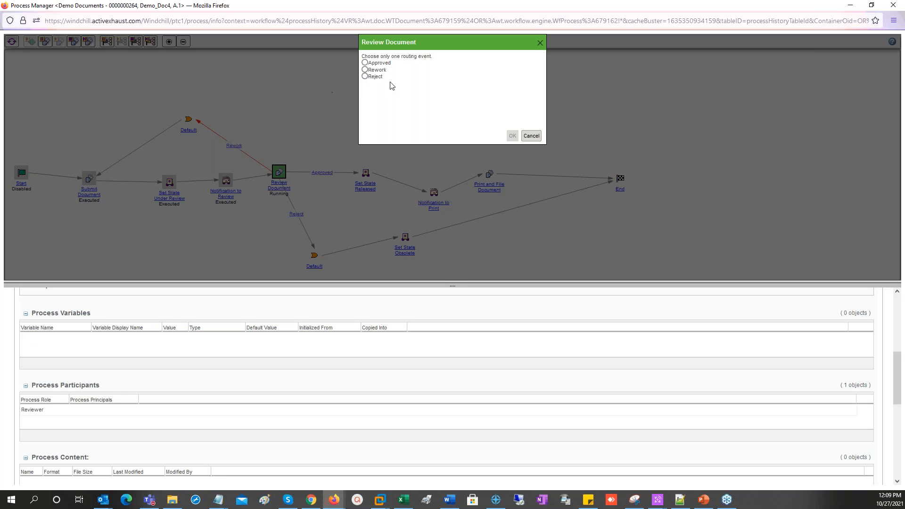
pyautogui.moveTo(433, 41); pyautogui.dragTo(414, 72)
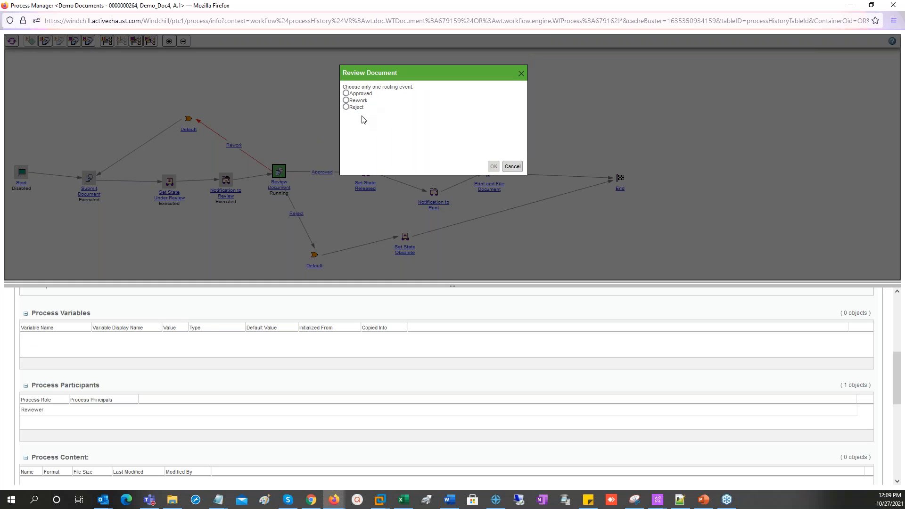
pyautogui.click(358, 95)
pyautogui.click(492, 167)
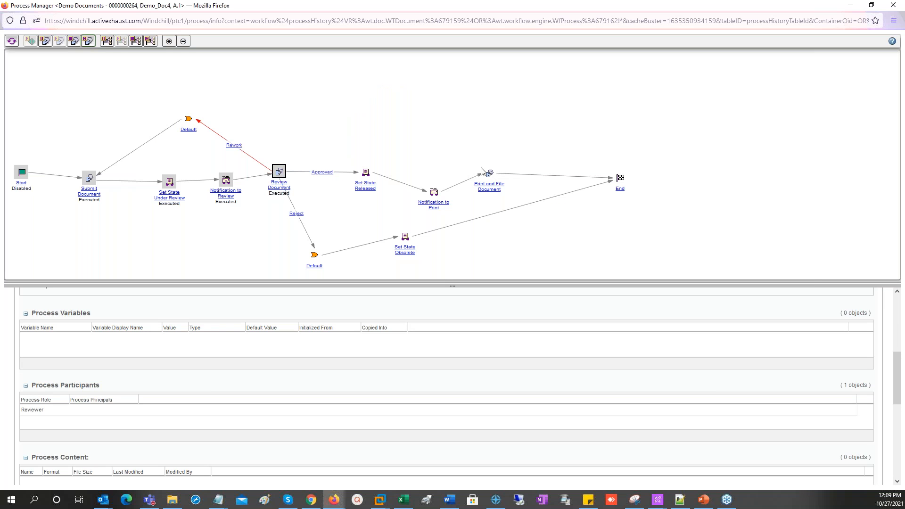
pyautogui.click(12, 42)
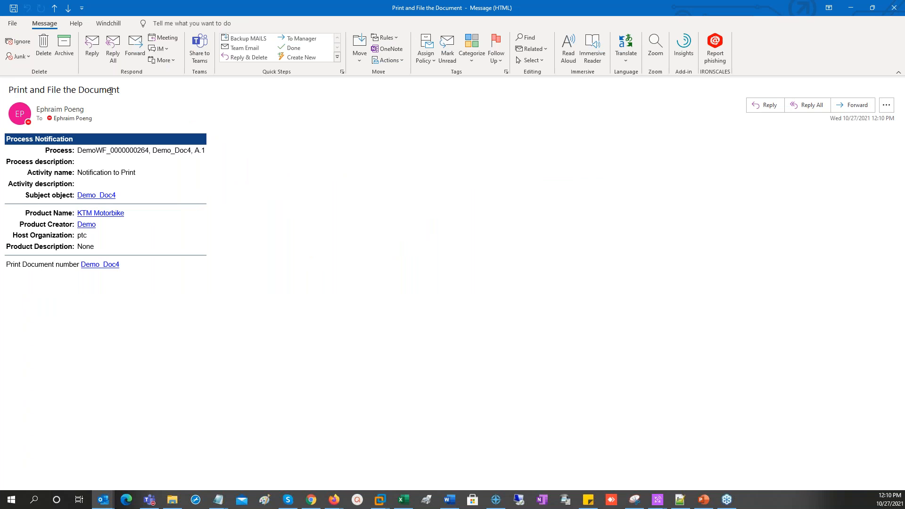
# Step: Check the subject and body of the Print and File the Document notification email for Demo_Doc4, and close the message
pyautogui.moveTo(20, 90); pyautogui.dragTo(110, 92)
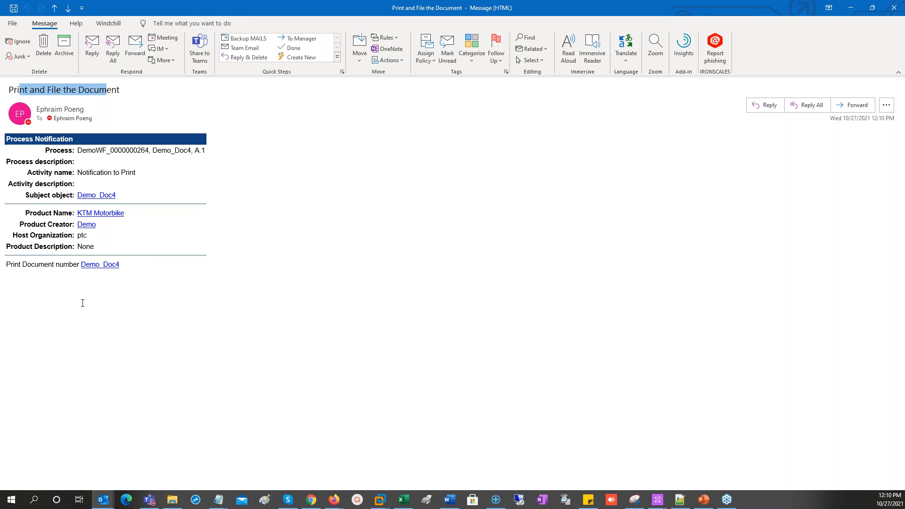
pyautogui.doubleClick(42, 264)
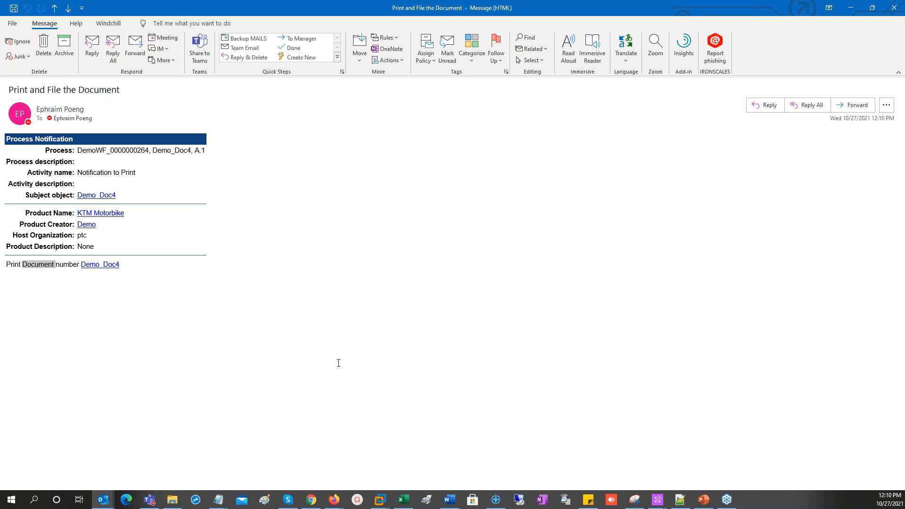
pyautogui.click(894, 8)
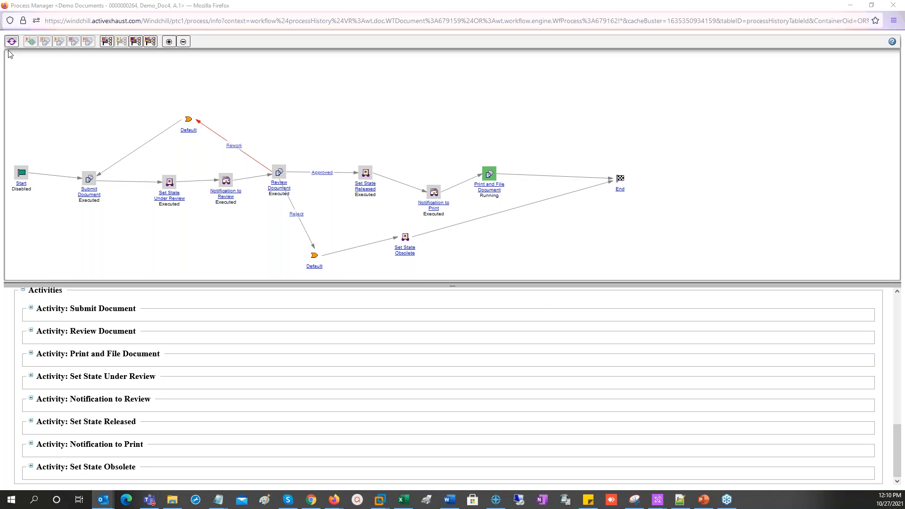
# Step: Switch to Word and compare the flowcharts in Demo Document.docx, from the email notification version back to the basic one
pyautogui.click(450, 500)
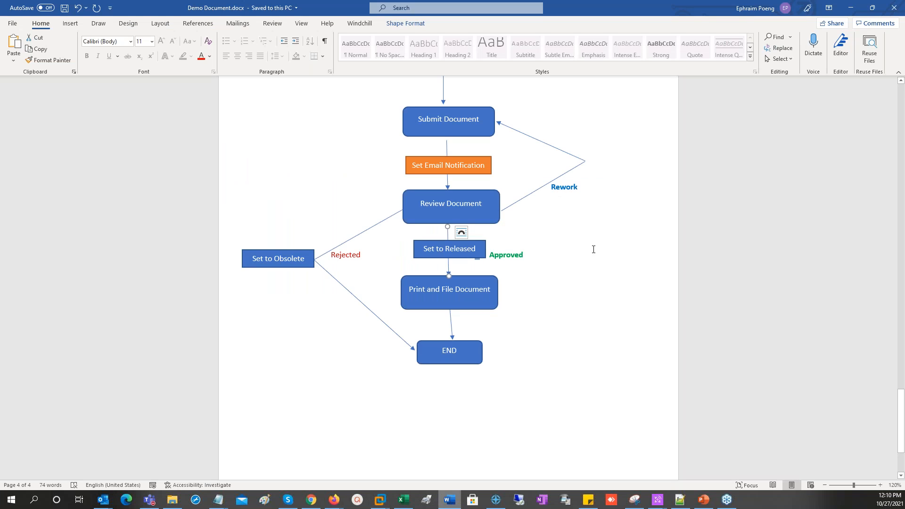
pyautogui.moveTo(896, 412)
pyautogui.mouseDown()
pyautogui.moveTo(896, 424)
pyautogui.moveTo(897, 397)
pyautogui.mouseUp()
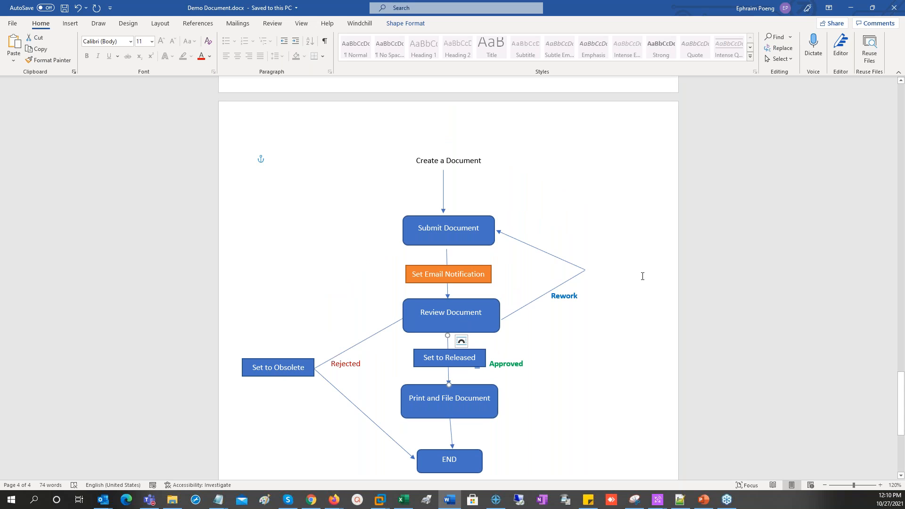
pyautogui.moveTo(901, 403); pyautogui.dragTo(863, 141)
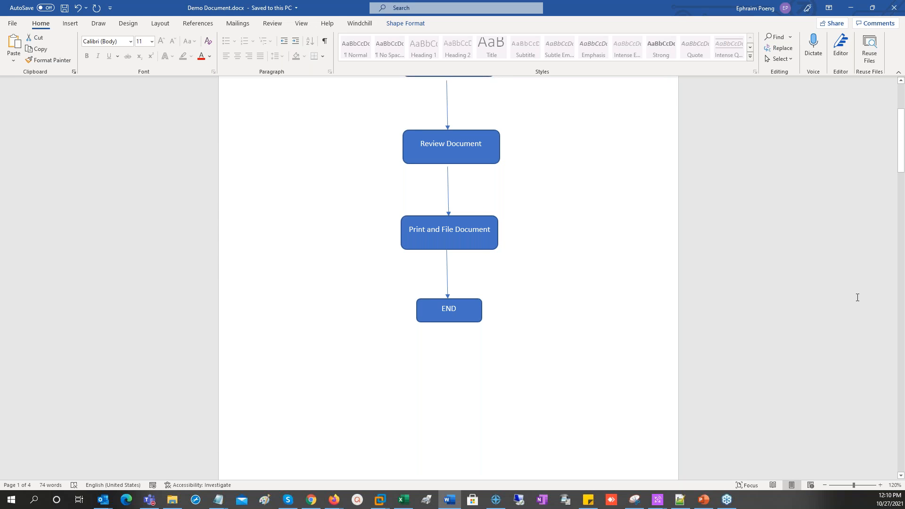
# Step: Review the basic flowchart from its beginning in Demo Document.docx, minimize Word, and close the Demo_Doc4 process diagram window
pyautogui.moveTo(902, 135); pyautogui.dragTo(901, 110)
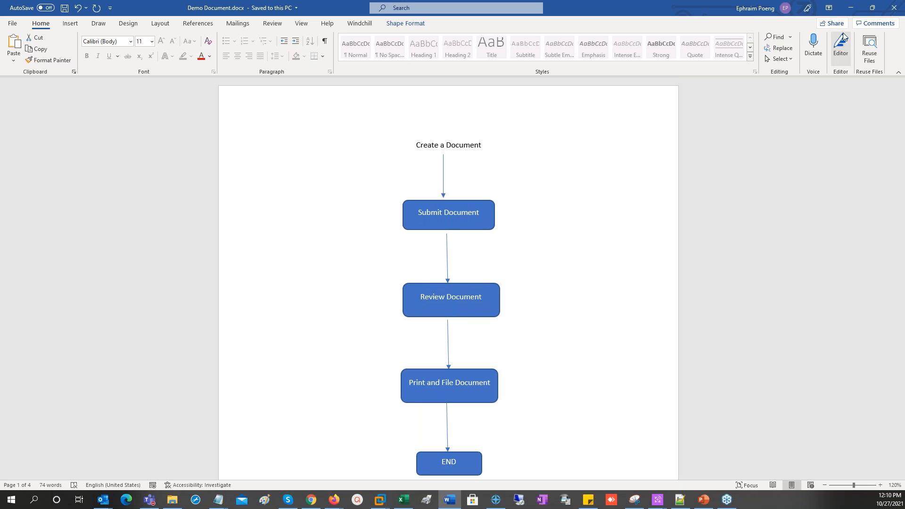
pyautogui.click(851, 7)
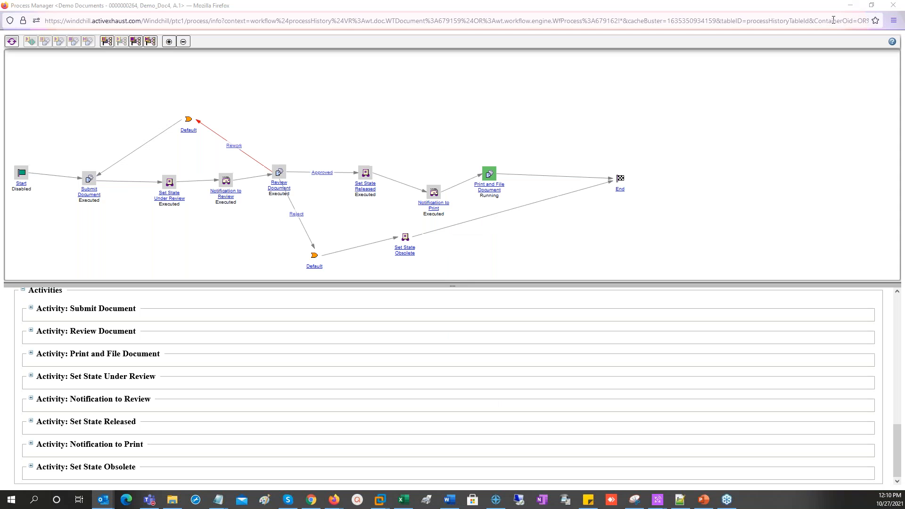
pyautogui.click(893, 5)
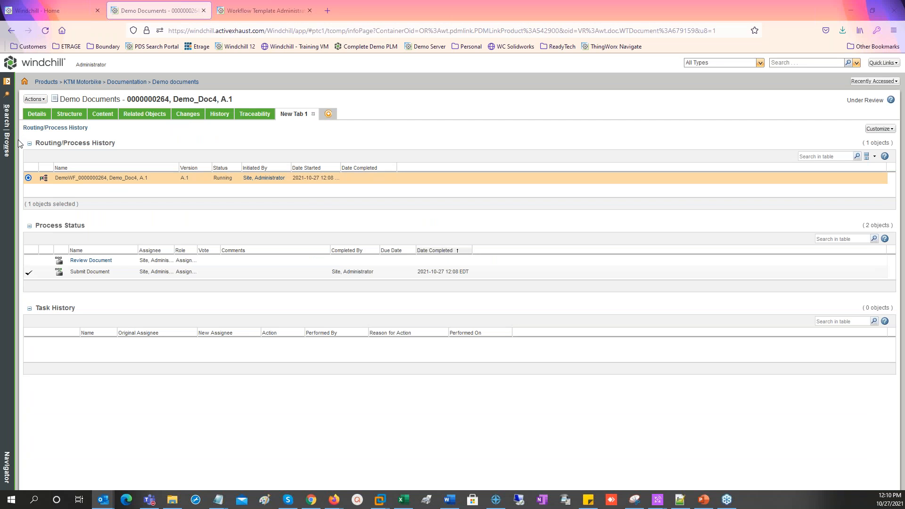
# Step: Open Workflow Template Administration from the utilities of the ptc organization
pyautogui.click(4, 150)
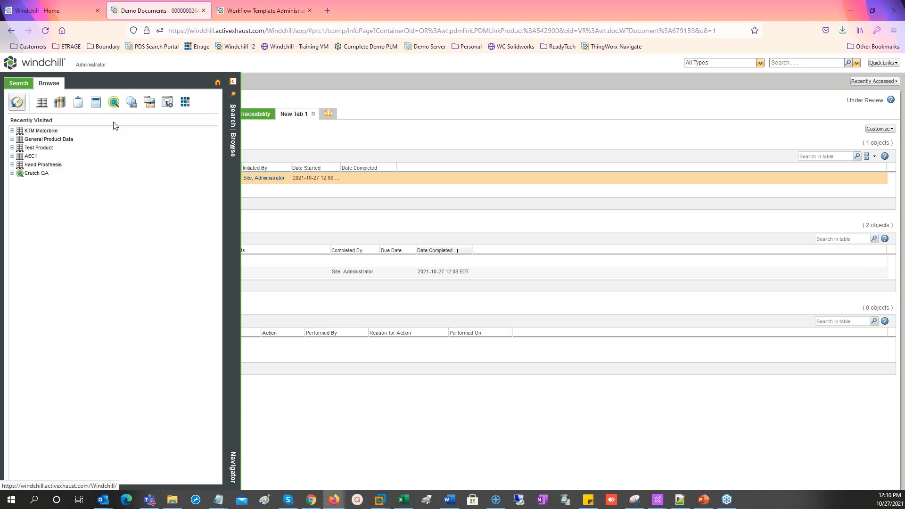
pyautogui.click(132, 102)
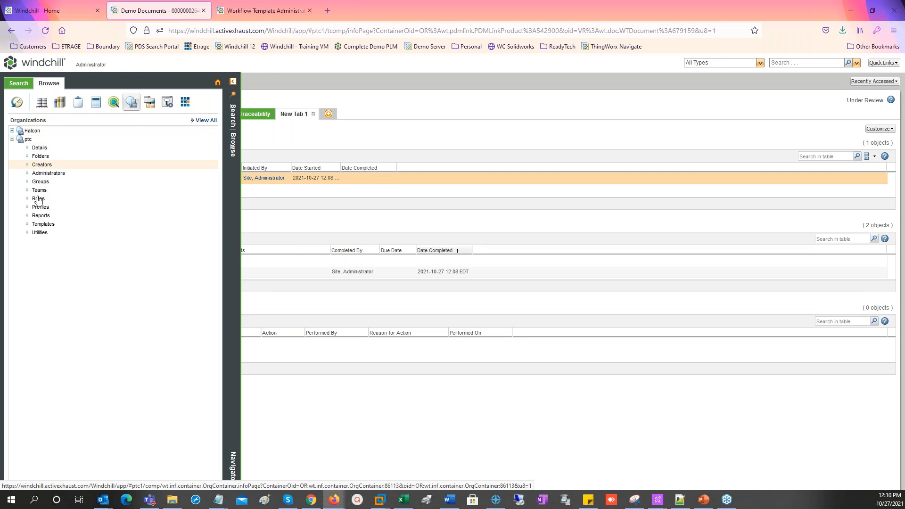
pyautogui.click(39, 237)
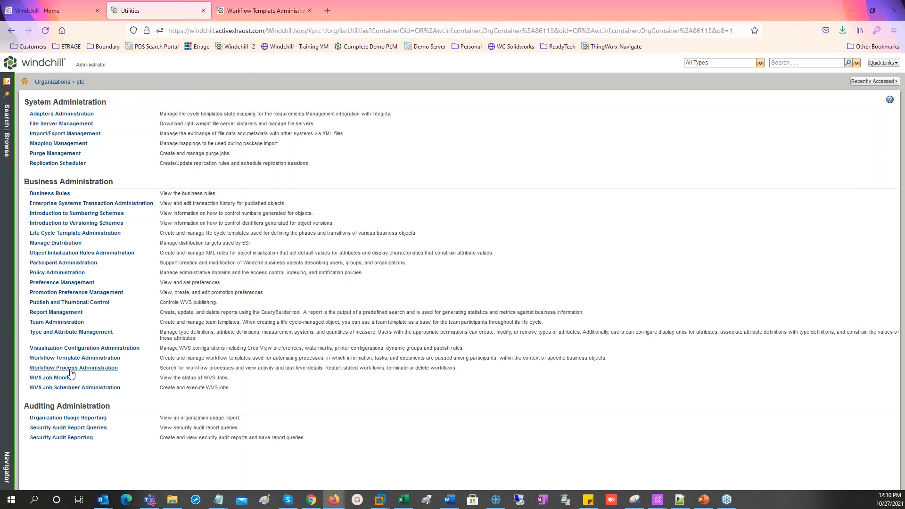
pyautogui.click(71, 371)
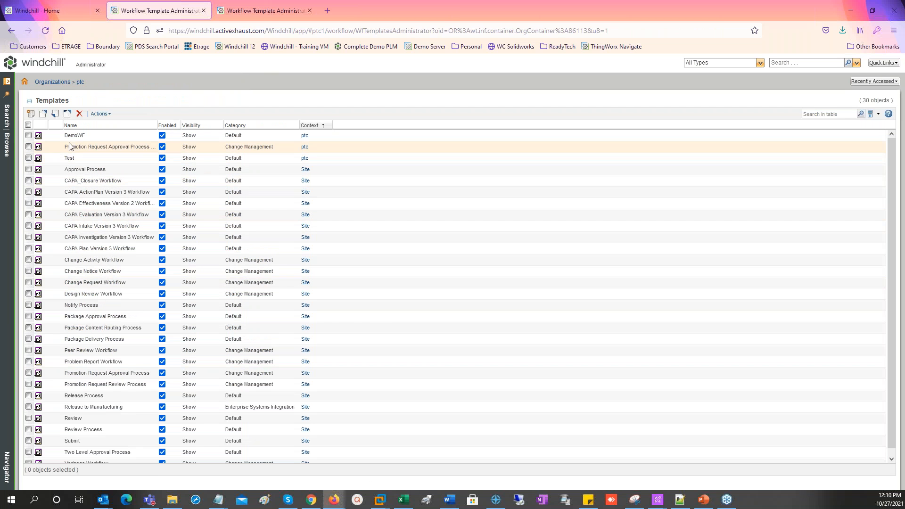
pyautogui.scroll(-1, 896, 215)
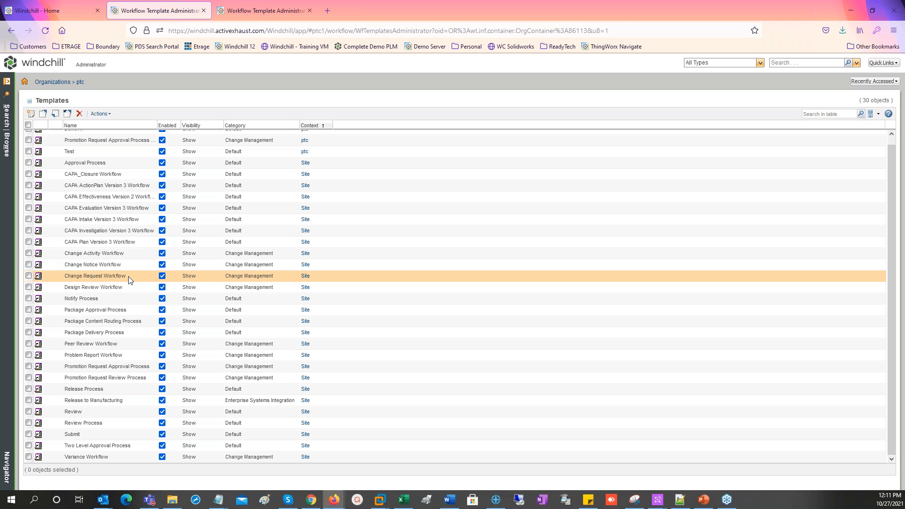
pyautogui.rightClick(96, 276)
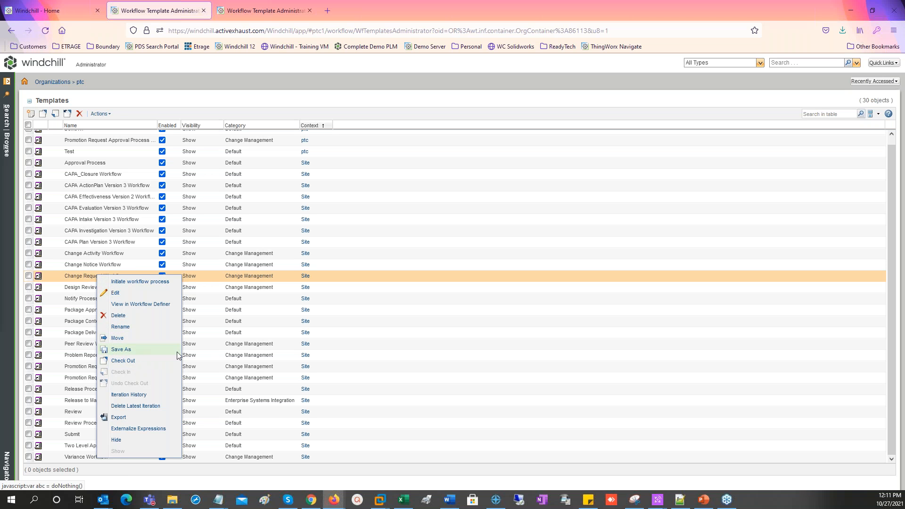
pyautogui.click(125, 349)
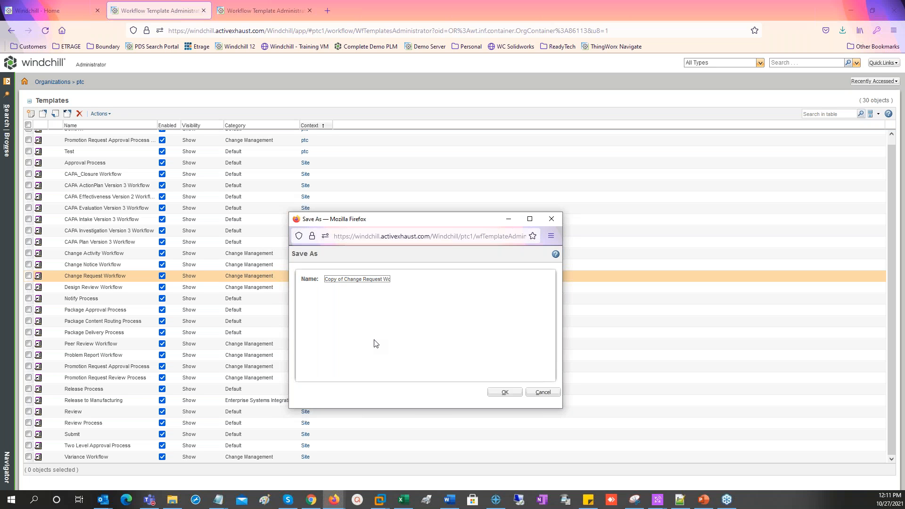
pyautogui.click(545, 395)
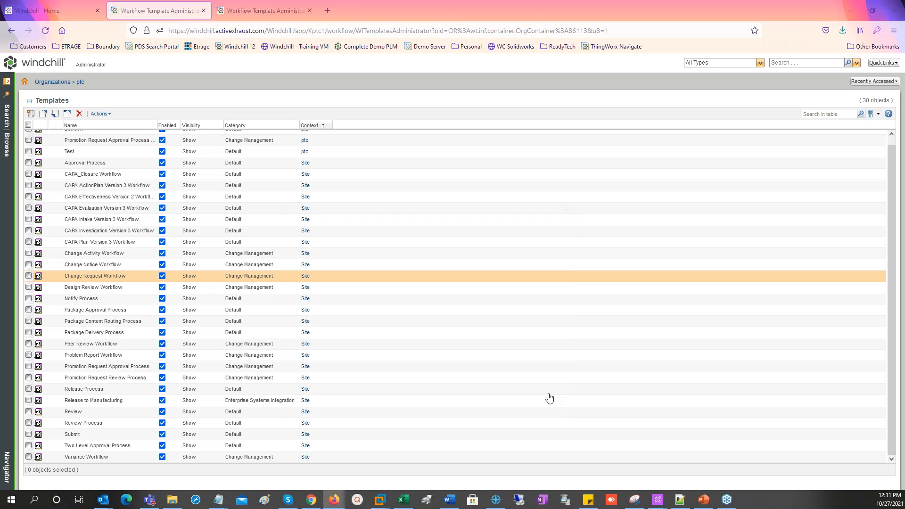
# Step: Open the Change Request Workflow template for editing in a maximized window, examine its diagram, and close the window
pyautogui.rightClick(107, 277)
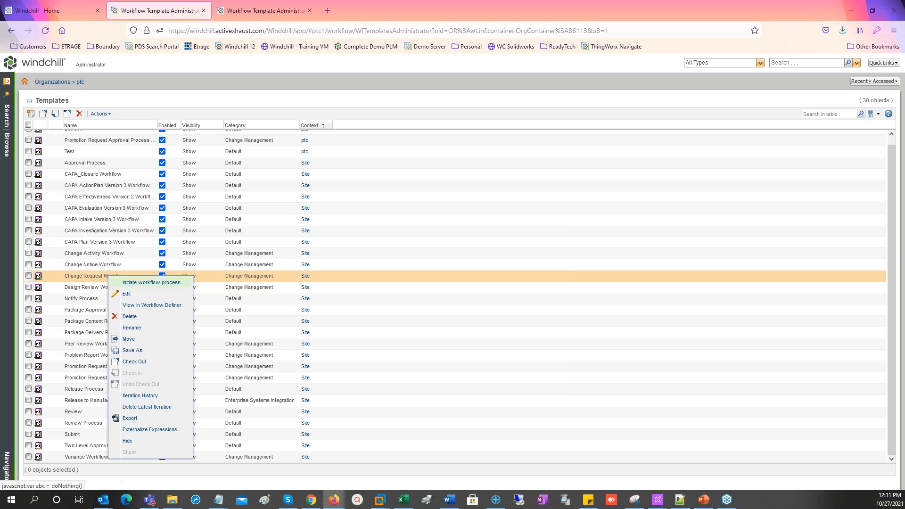
pyautogui.click(145, 295)
pyautogui.moveTo(0, 56); pyautogui.dragTo(432, 49)
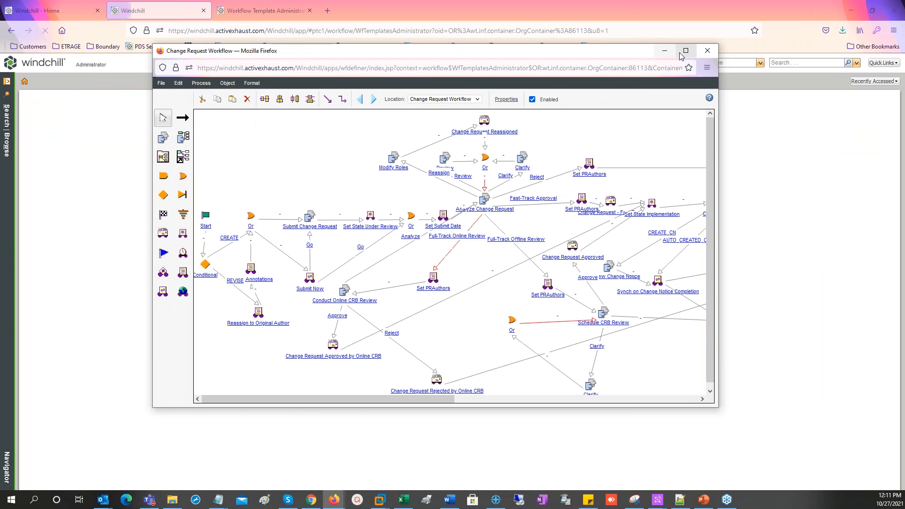
pyautogui.click(685, 50)
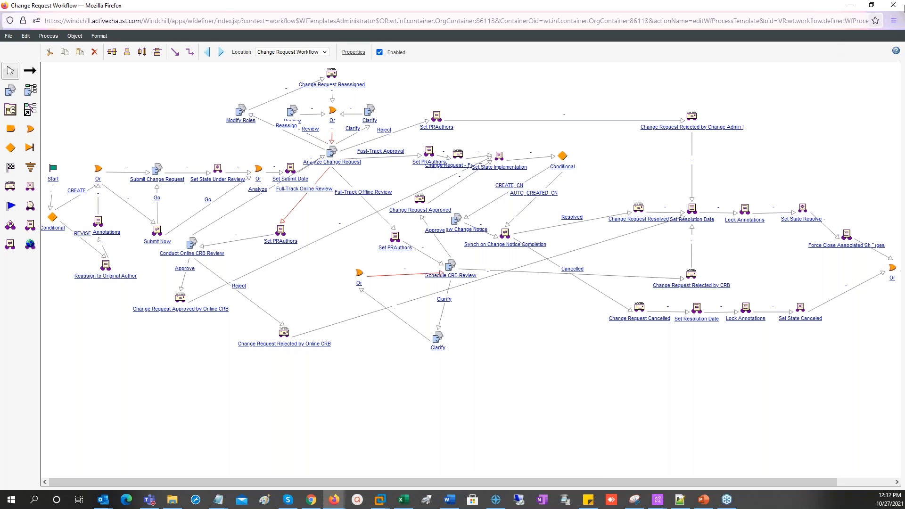
pyautogui.click(898, 7)
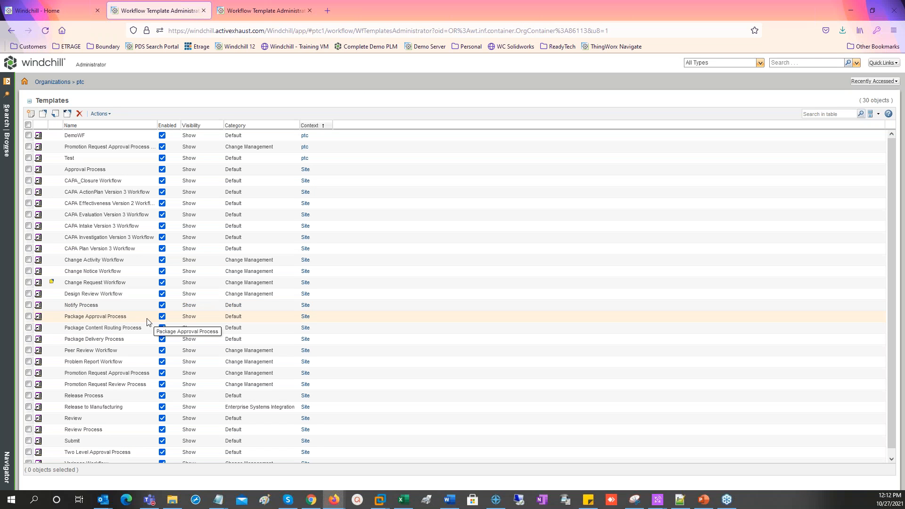